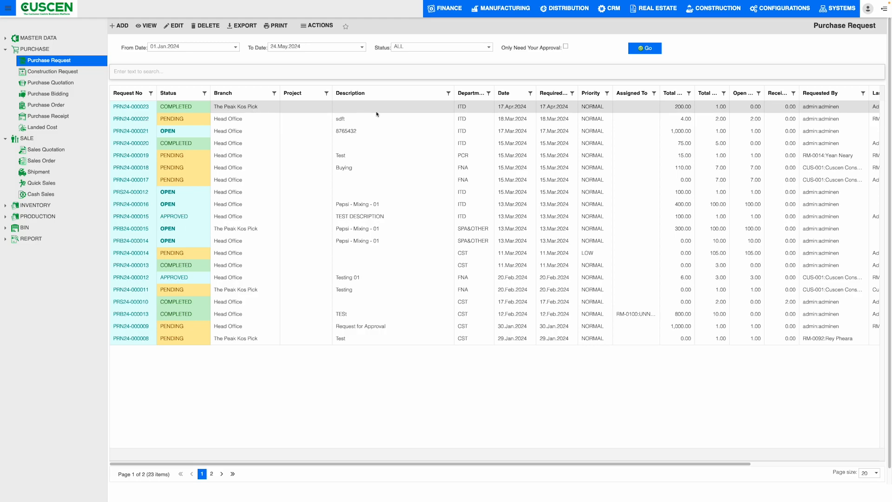
Widen the Department, Open Qty and Receipt Qty columns of the purchase request list and view its remaining columns.
left_click_drag(495, 93, 502, 92)
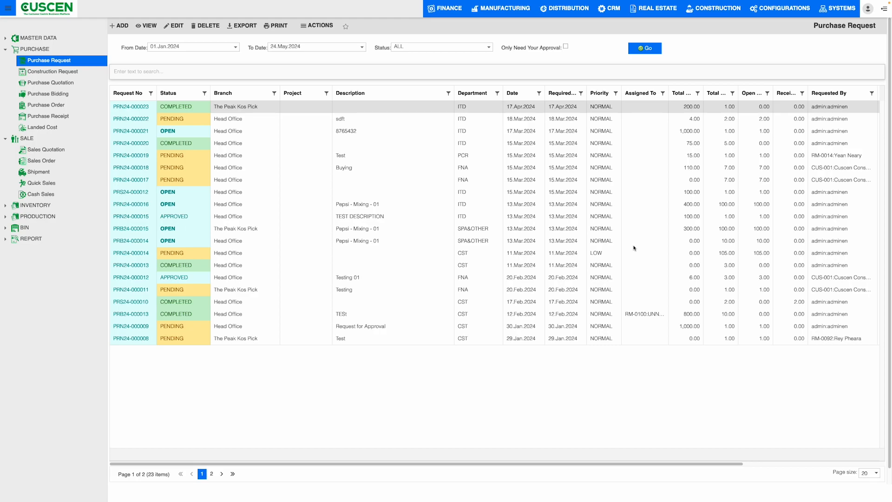
left_click_drag(773, 89, 861, 90)
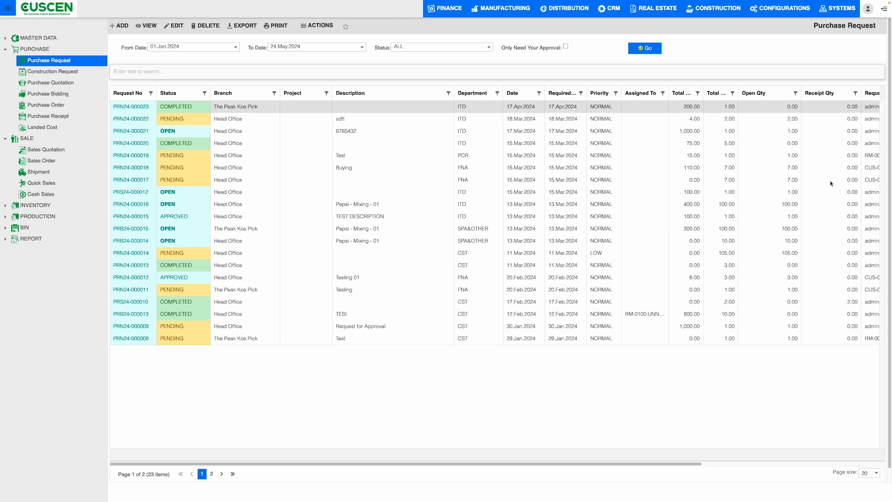
left_click_drag(651, 463, 709, 468)
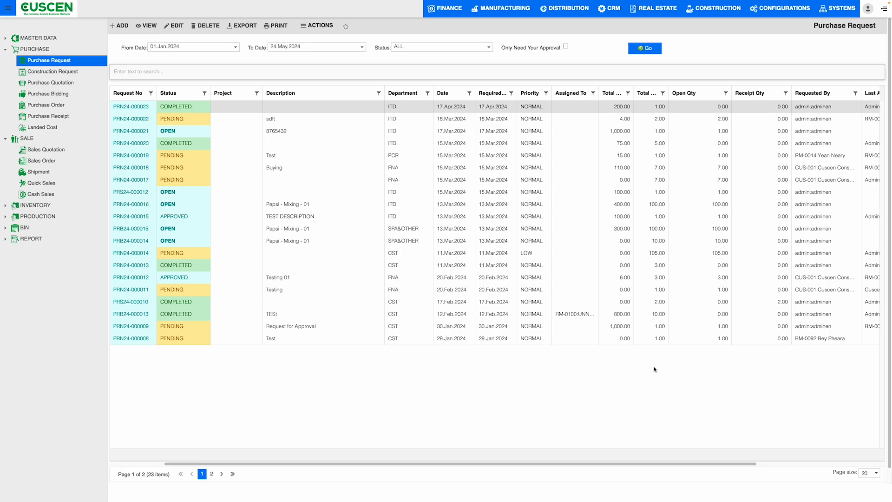
left_click_drag(678, 464, 781, 463)
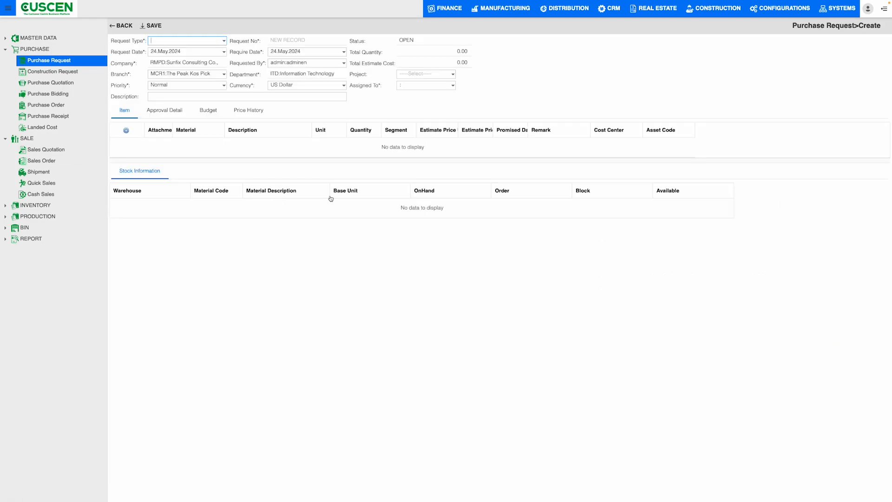
Set the new purchase request's Request Type to PR006 PR -Budget.
left_click(224, 41)
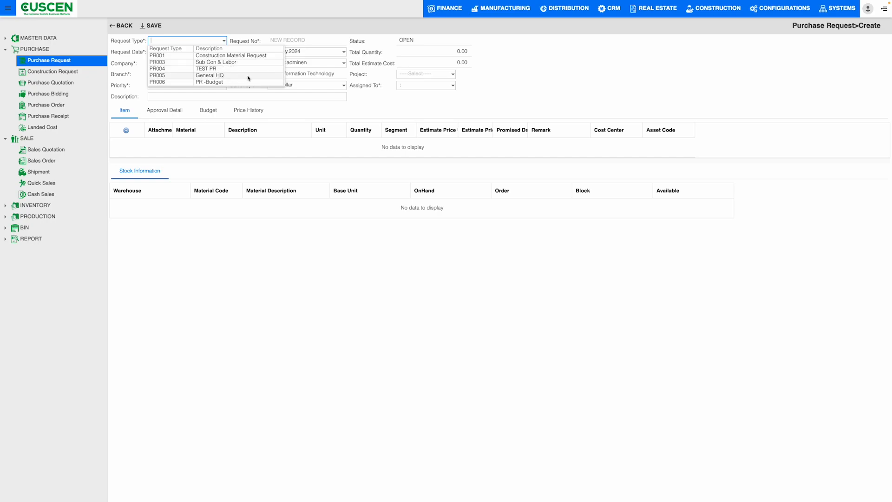
left_click(221, 82)
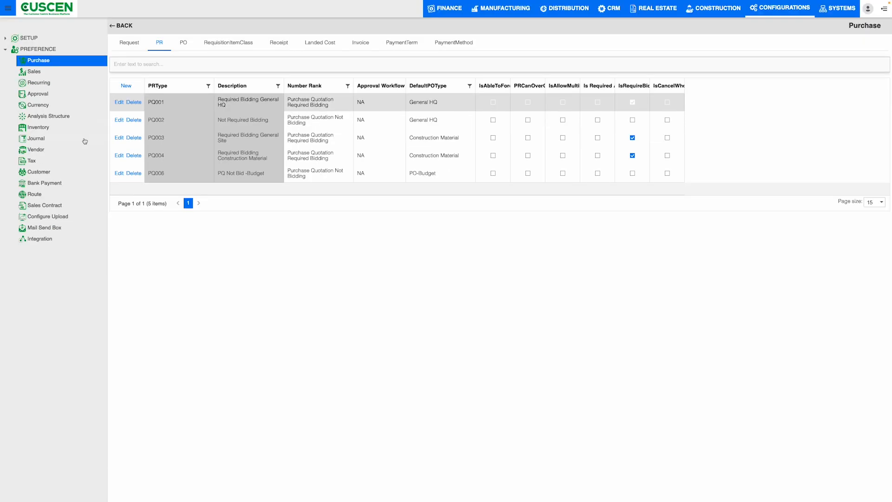
Examine the request document types in the purchase preferences, including PR001's description, number rank and default PR.
left_click(6, 50)
left_click(5, 49)
left_click(134, 44)
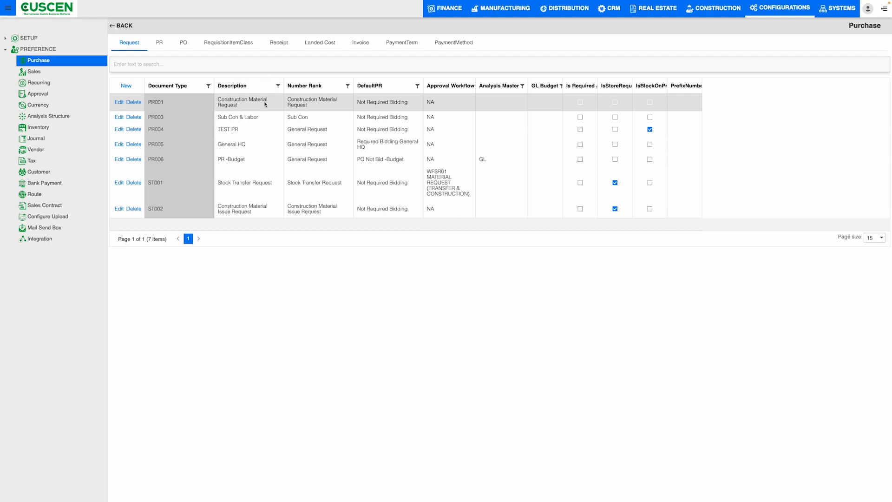
left_click_drag(172, 104, 149, 105)
left_click_drag(243, 106, 218, 99)
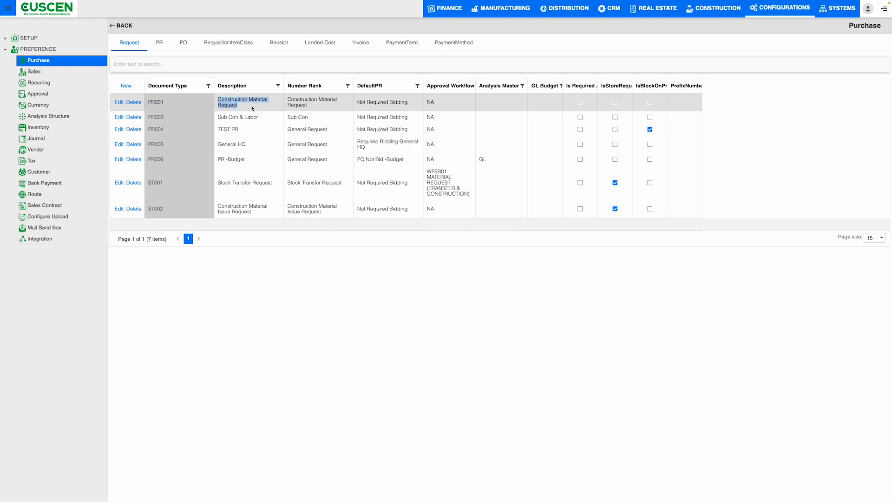
left_click_drag(288, 99, 409, 106)
left_click(402, 109)
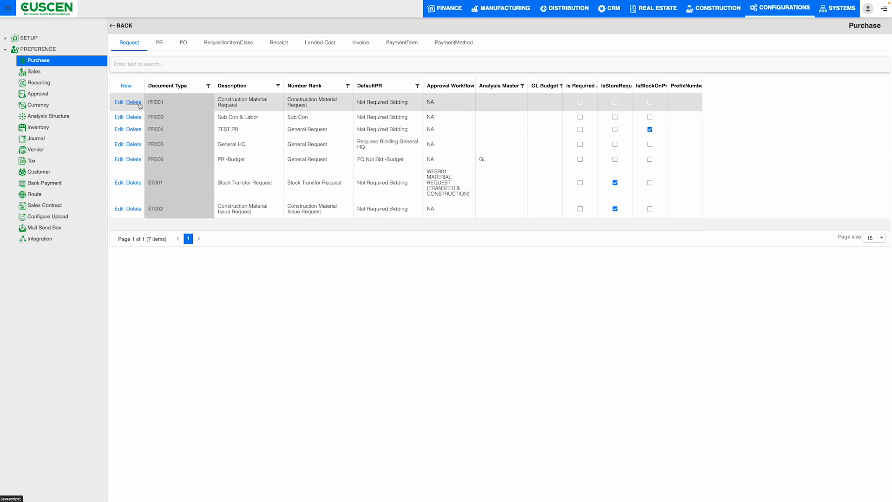
Review the PR types and the PO types, checking PO001's description, number rank and default receipt type.
left_click(161, 46)
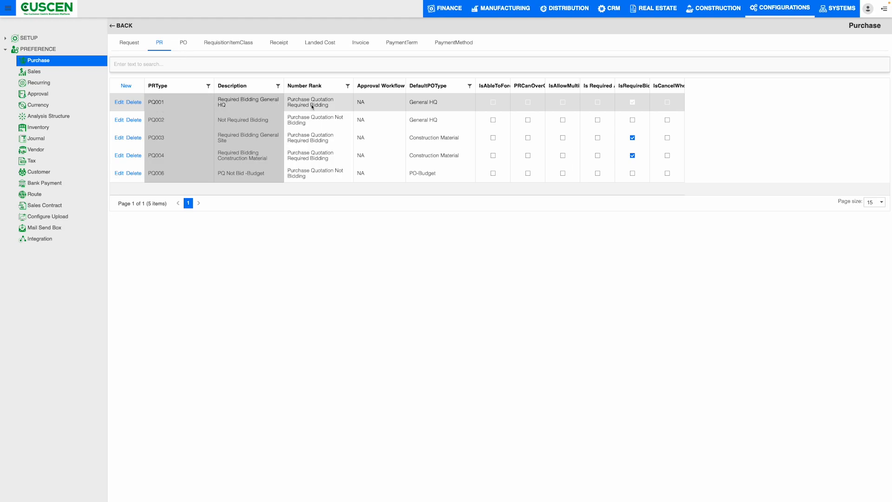
left_click(185, 45)
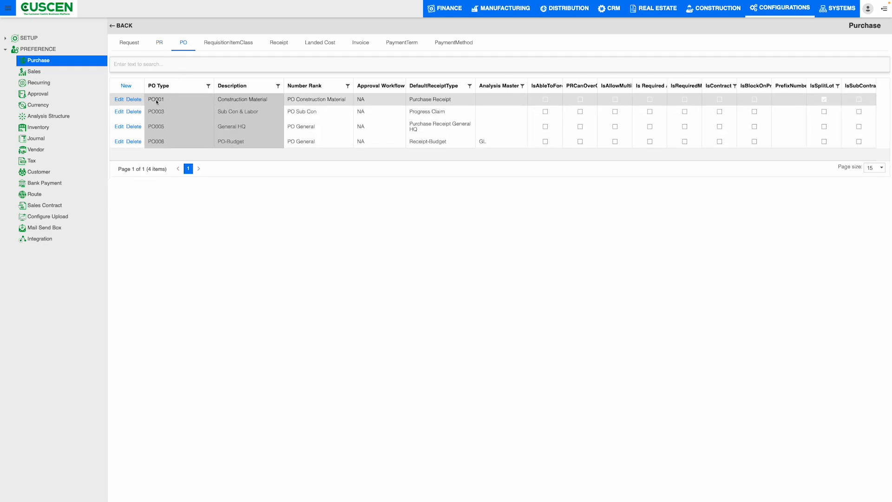
left_click_drag(155, 103, 177, 103)
left_click_drag(268, 99, 218, 99)
left_click_drag(300, 100, 353, 106)
left_click_drag(460, 100, 420, 99)
Examine the DocumentType and Item Class choices in a new RequisitionItemClass entry and close it without saving.
left_click(246, 47)
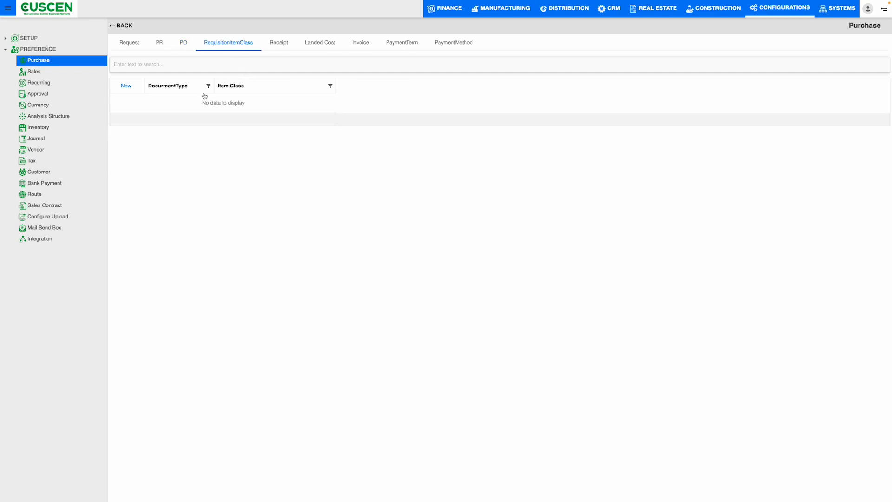
left_click(132, 90)
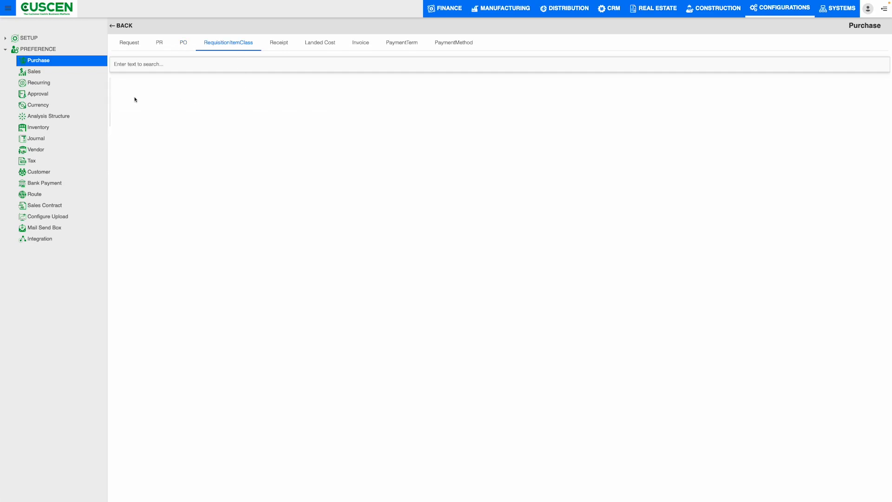
left_click(502, 250)
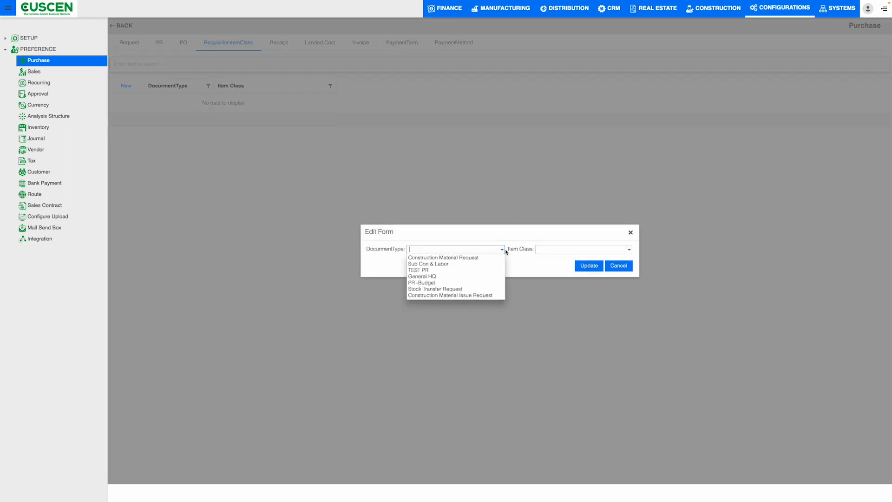
left_click(611, 248)
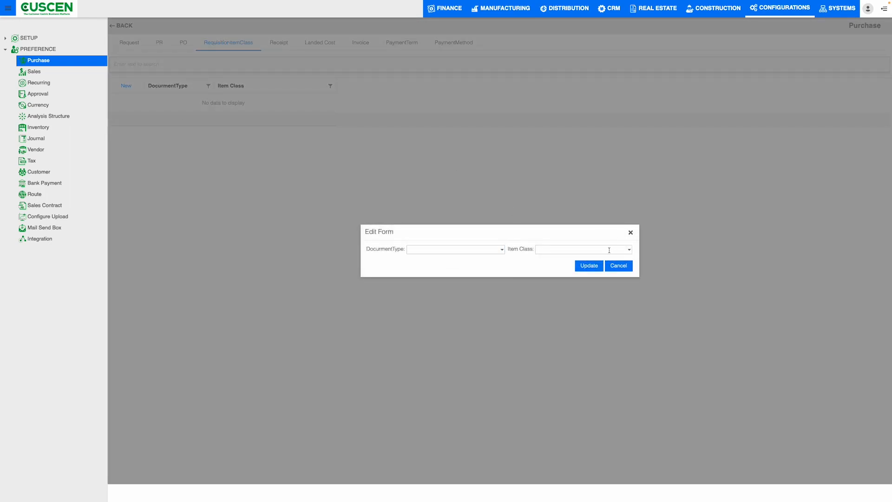
scroll(619, 288, "down", 5)
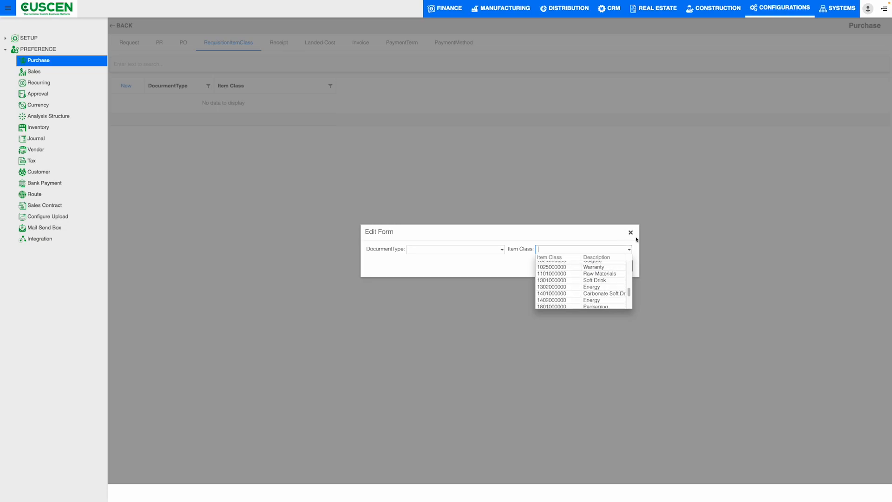
left_click(630, 232)
Review the receipt types and the LC001 landed cost type with its number rank in the purchase preferences.
left_click(279, 43)
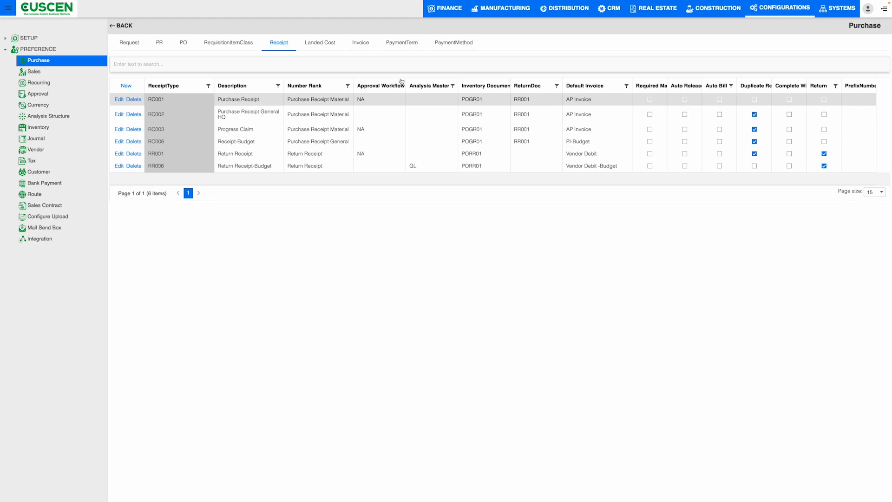
left_click(328, 46)
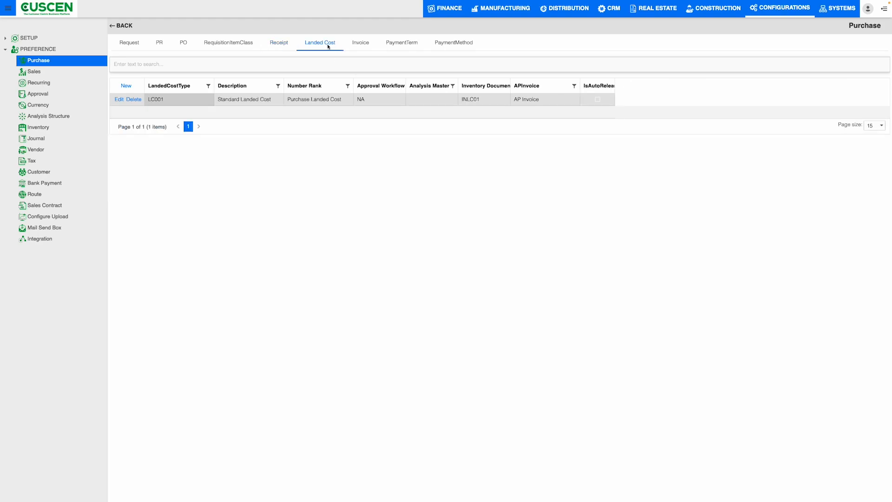
left_click(166, 102)
left_click_drag(343, 99, 314, 99)
Examine the Number Rank, Analysis Master and APInvoice choices in a new landed cost type entry.
left_click(125, 86)
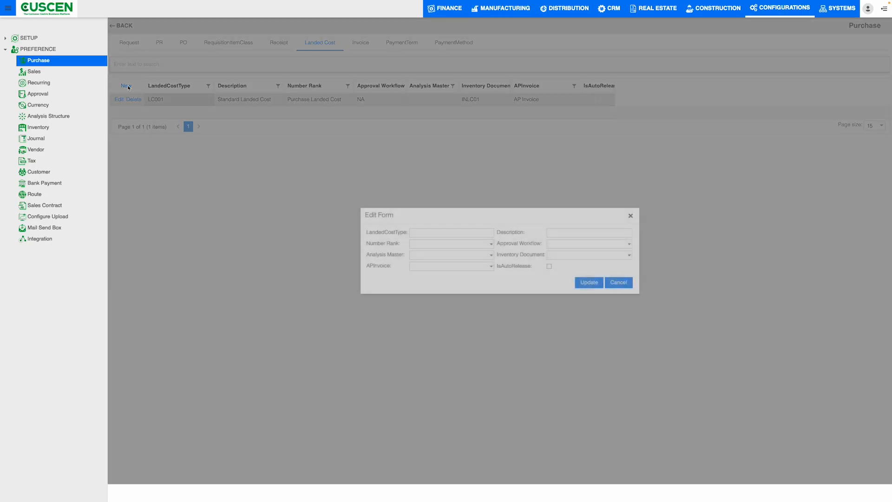
left_click(449, 234)
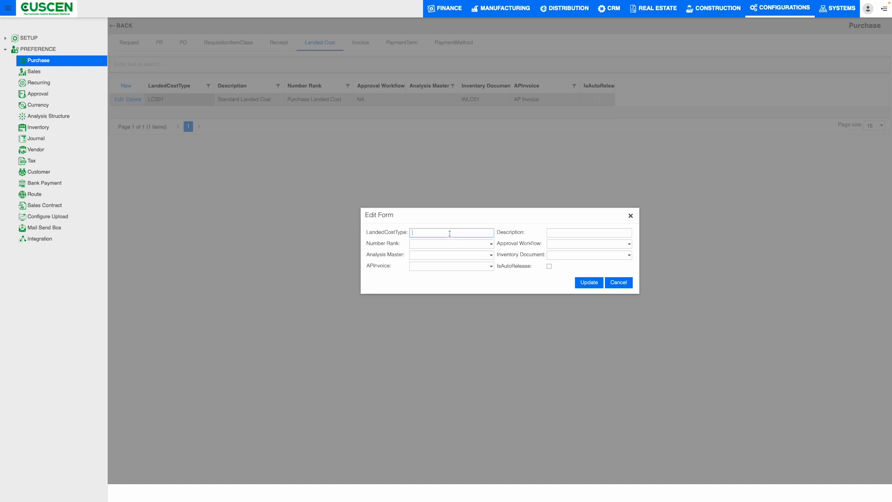
left_click(490, 243)
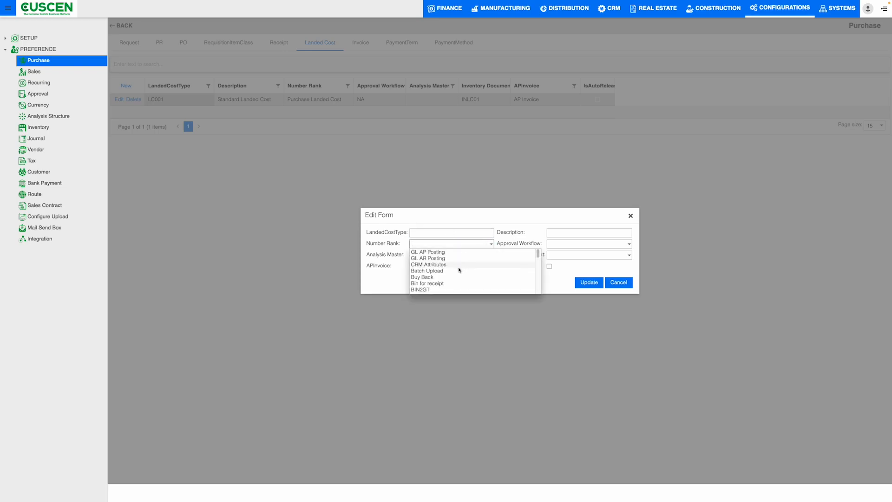
scroll(464, 265, "down", 2)
left_click(428, 254)
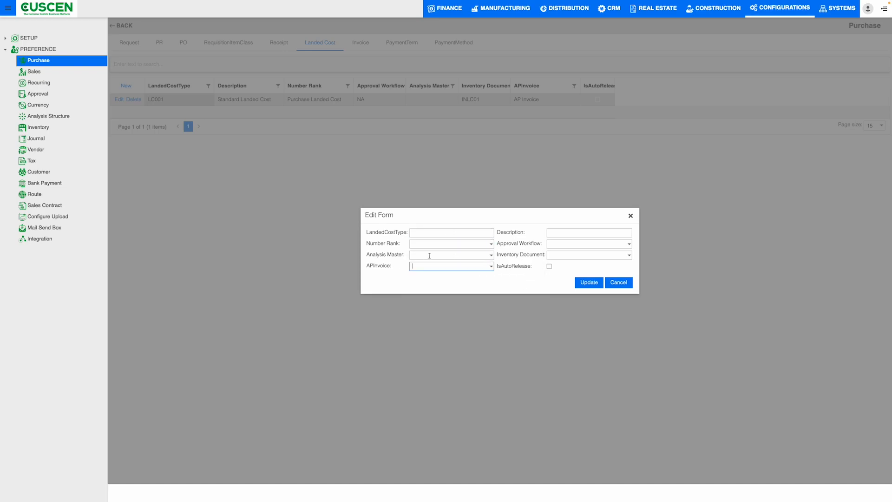
left_click(490, 254)
left_click(487, 268)
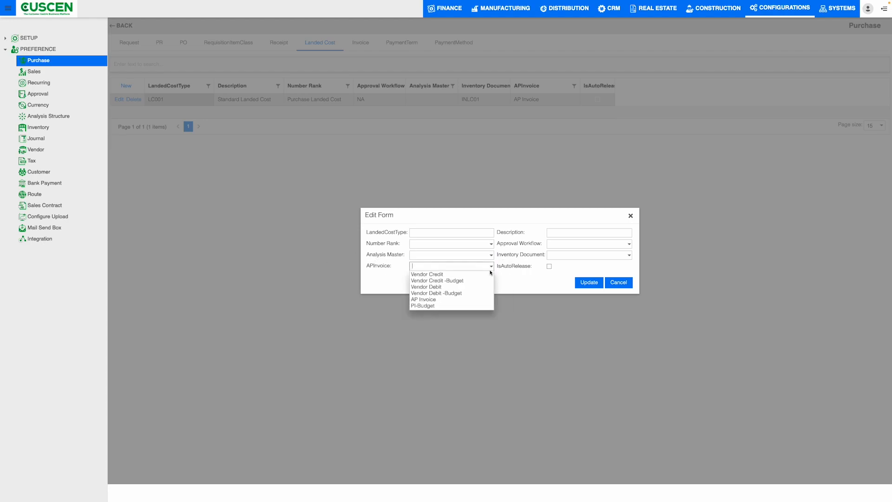
left_click(554, 279)
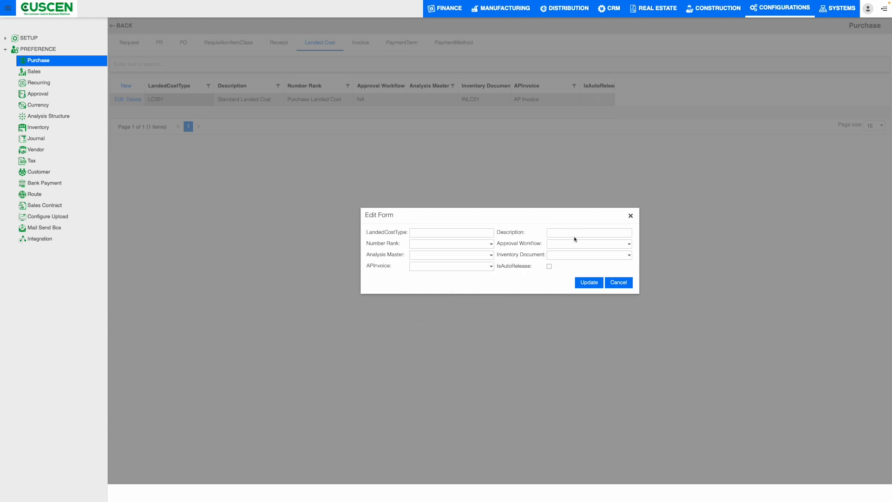
Try approval workflow WFAP01 AP PAYMENT, inventory document QCGISC and the IsAutoRelease option in the landed cost entry, and discard it.
left_click(630, 245)
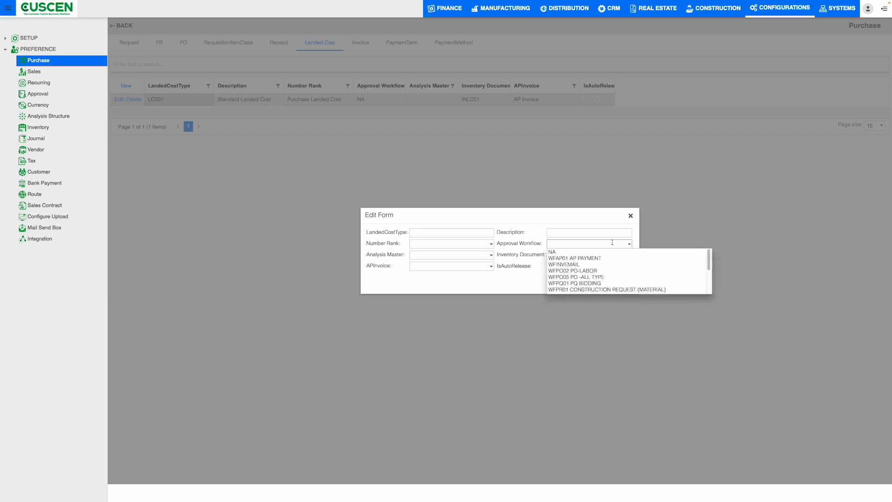
left_click(599, 258)
left_click(629, 255)
left_click(603, 271)
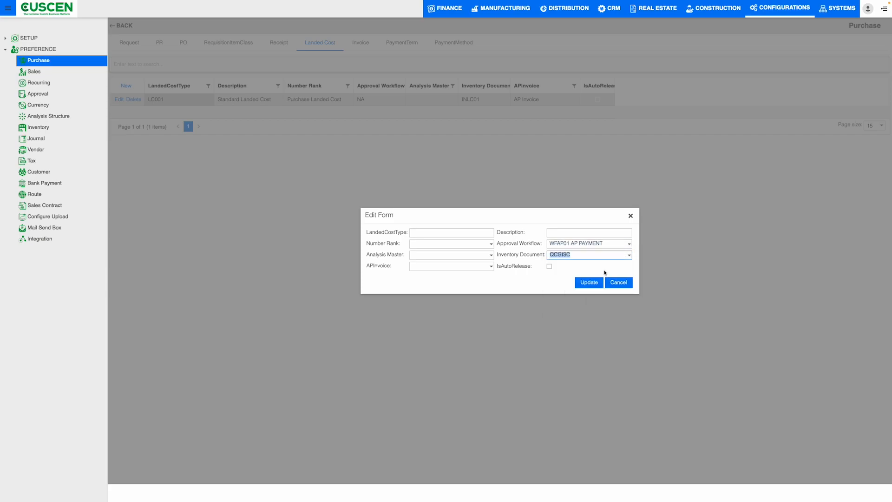
left_click(549, 267)
left_click(634, 219)
Review the invoice types, including their journal type, return document, withholding tax, credit note and duplicate settings.
left_click(362, 45)
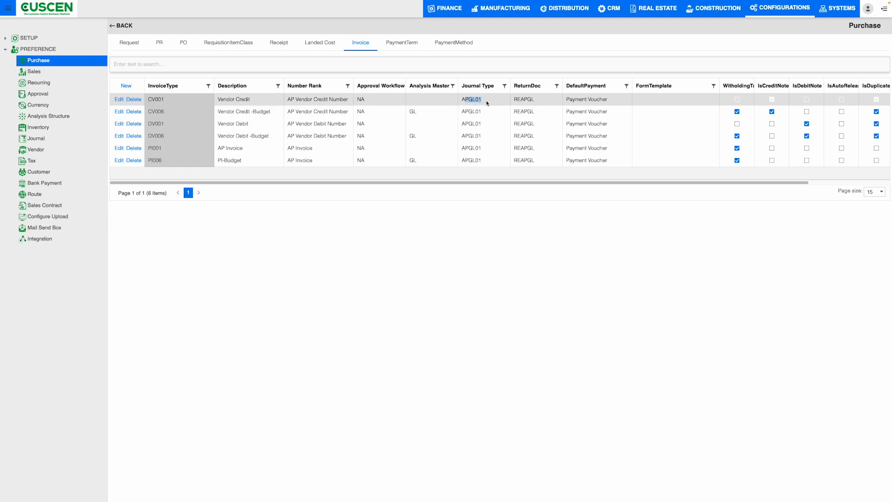
left_click_drag(537, 101, 513, 100)
left_click_drag(516, 183, 637, 181)
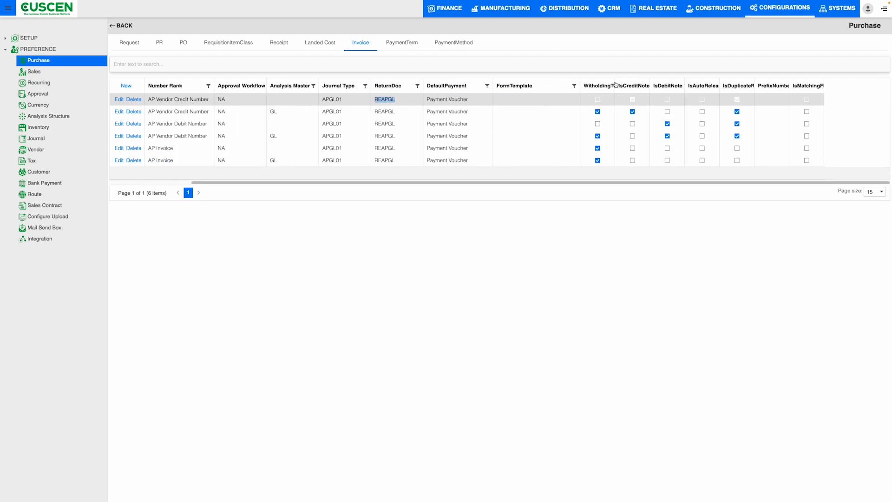
left_click_drag(614, 84, 643, 83)
left_click_drag(742, 87, 741, 86)
Review the payment terms with their descriptions, methods and number of days, checking 14D, 15NM and 1D.
left_click(392, 46)
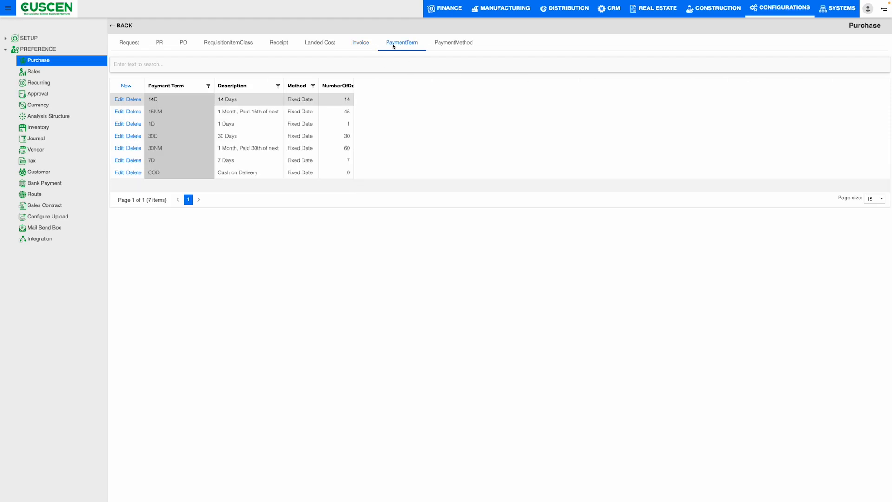
mouse_move(161, 102)
left_mouse_down()
mouse_move(149, 102)
mouse_move(148, 112)
left_mouse_up()
left_click(287, 84)
left_click(254, 103)
left_click(241, 113)
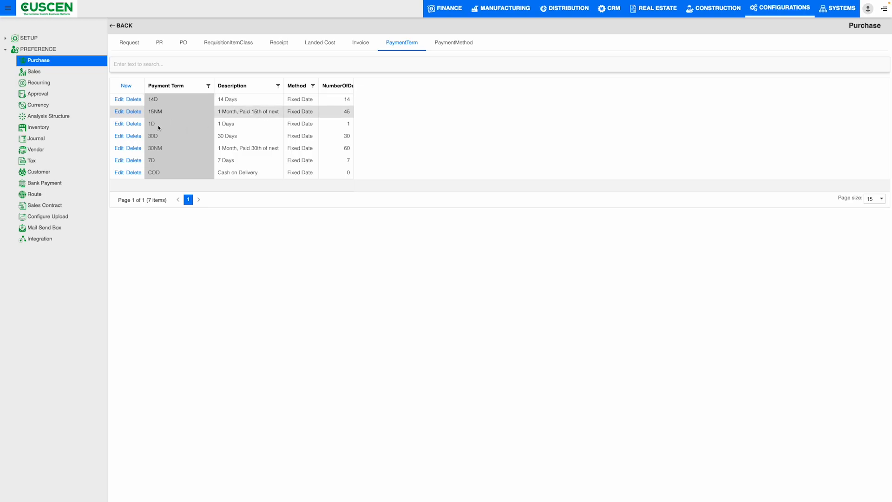
left_click(261, 124)
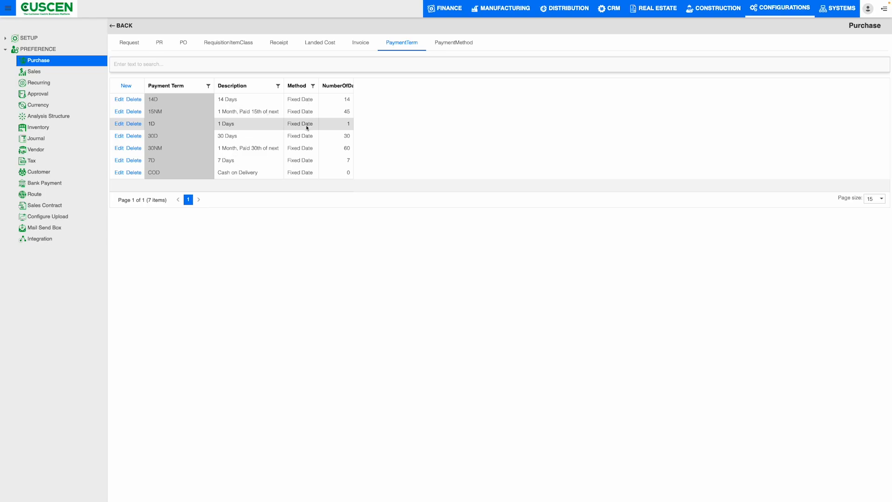
left_click(348, 99)
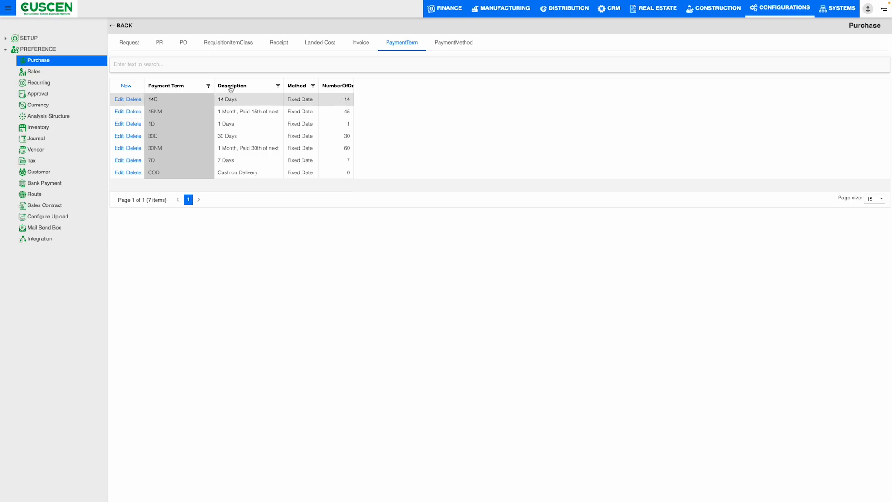
Review the BANK, CASH and CHEQUE payment methods with their descriptions and default payment accounts.
left_click(472, 47)
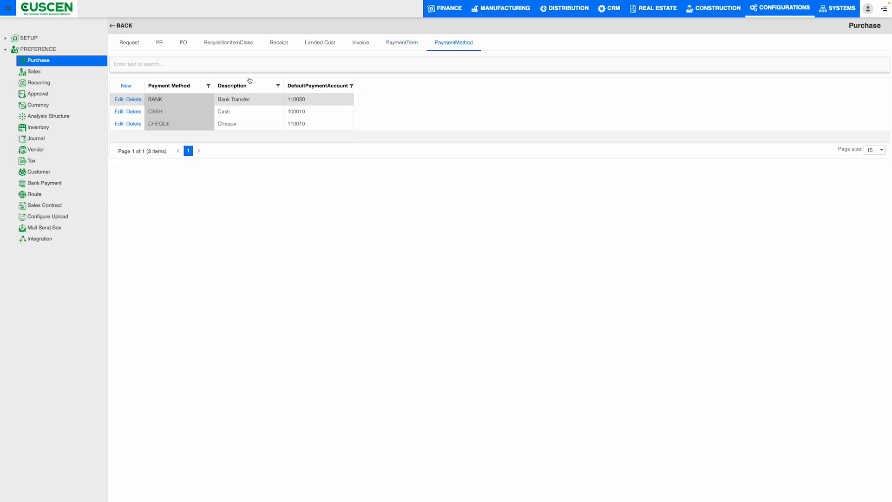
left_click_drag(149, 100, 167, 100)
left_click(170, 112)
left_click(178, 125)
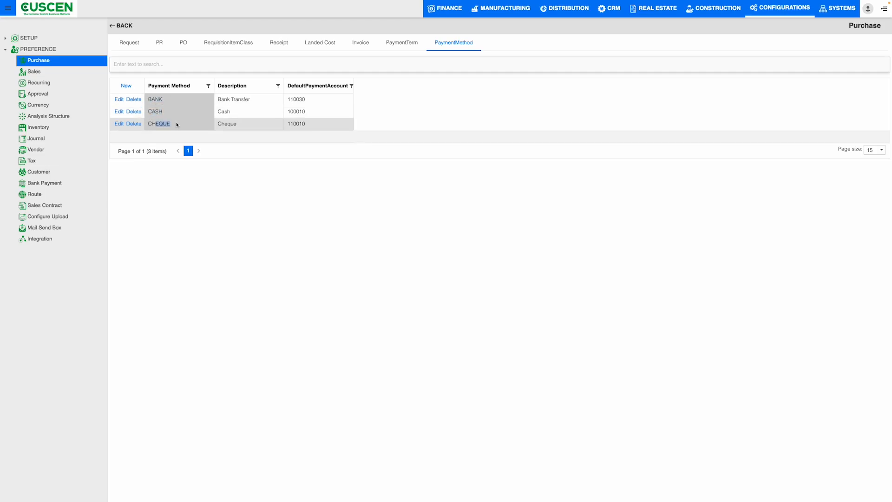
left_click(268, 104)
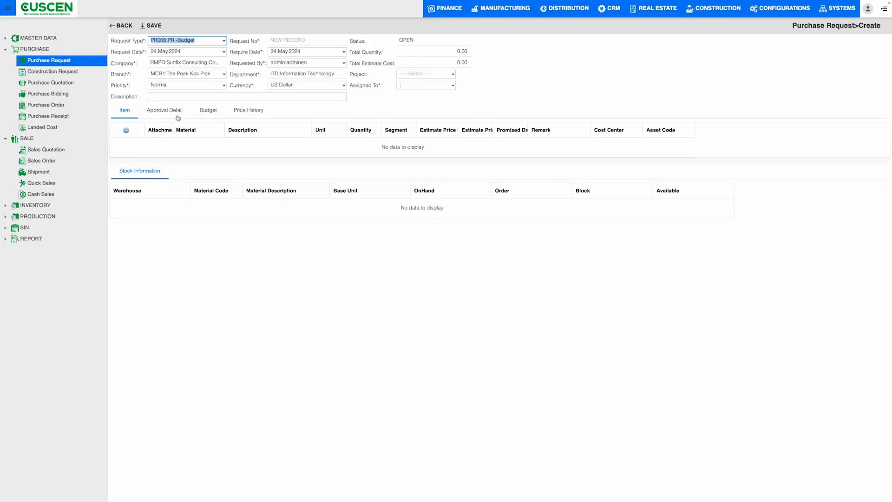
Set the new purchase request to type PR001 Construction Material Request, with branch MCR1 The Peak Kos Pick, and check the date and priority choices.
left_click(224, 42)
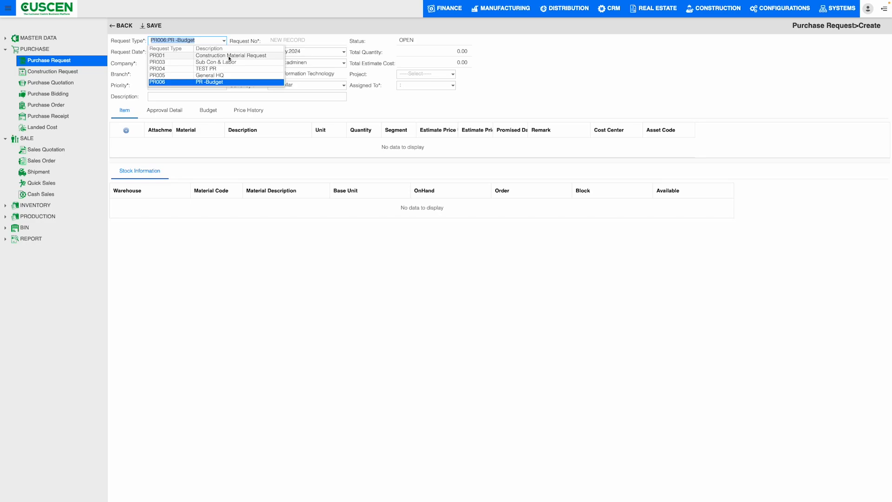
left_click(229, 57)
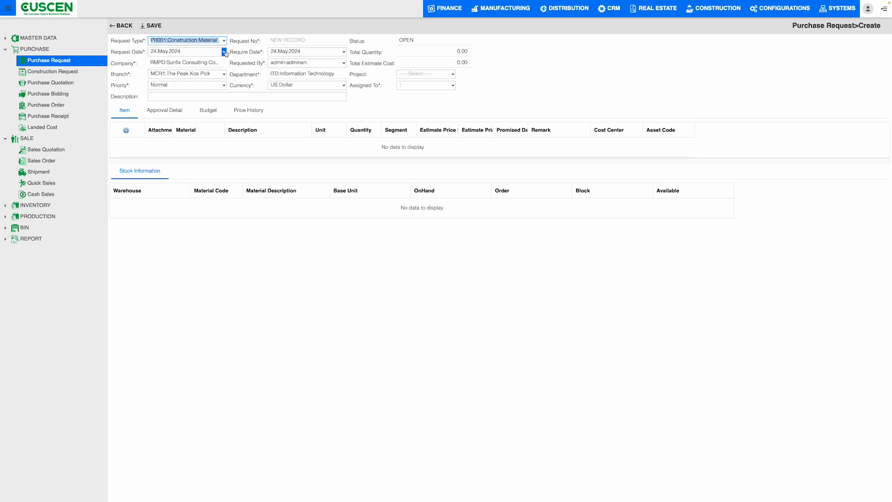
left_click(224, 51)
left_click(219, 105)
left_click(223, 74)
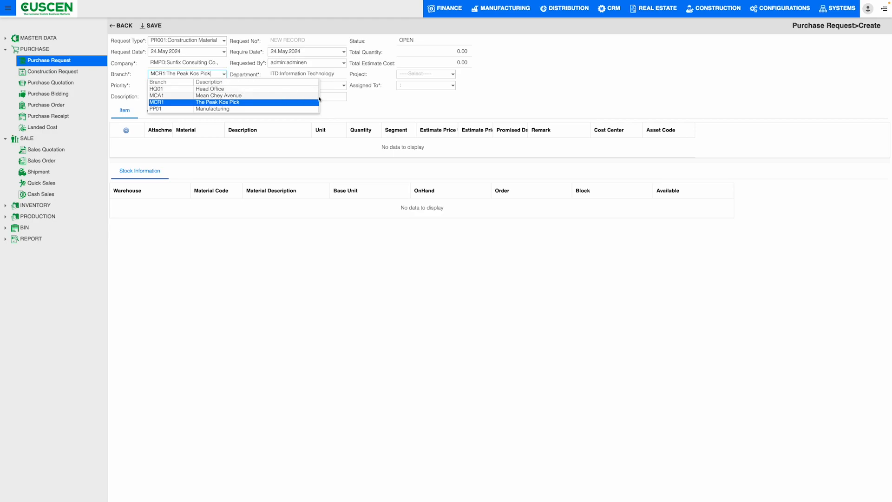
left_click(315, 101)
left_click(225, 85)
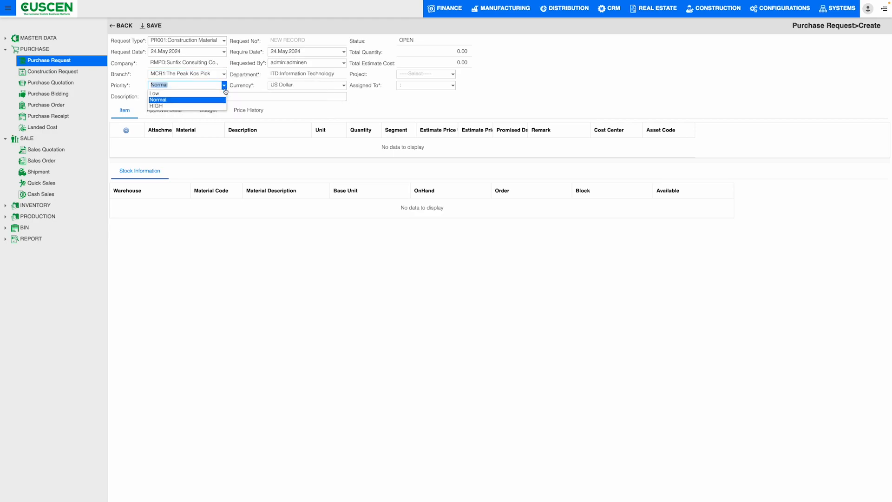
left_click(271, 108)
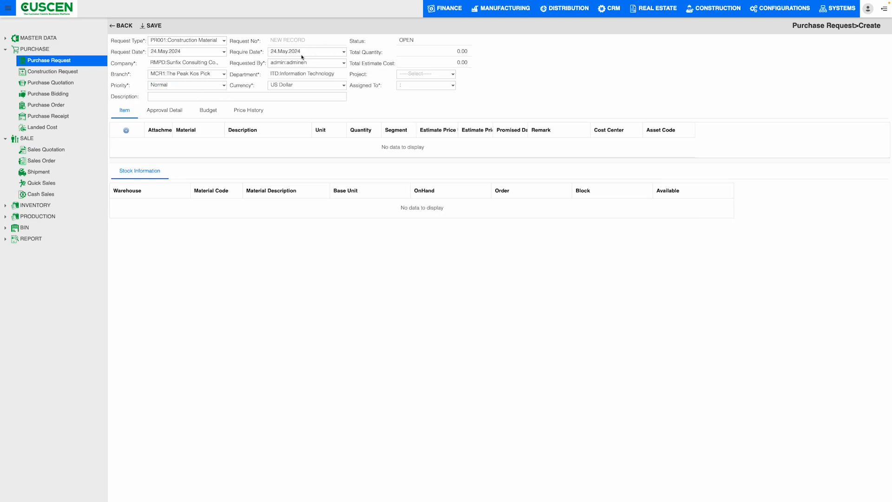
Review the requester, currency, project and assignee choices of the purchase request, keeping US Dollar as the currency.
left_click(343, 62)
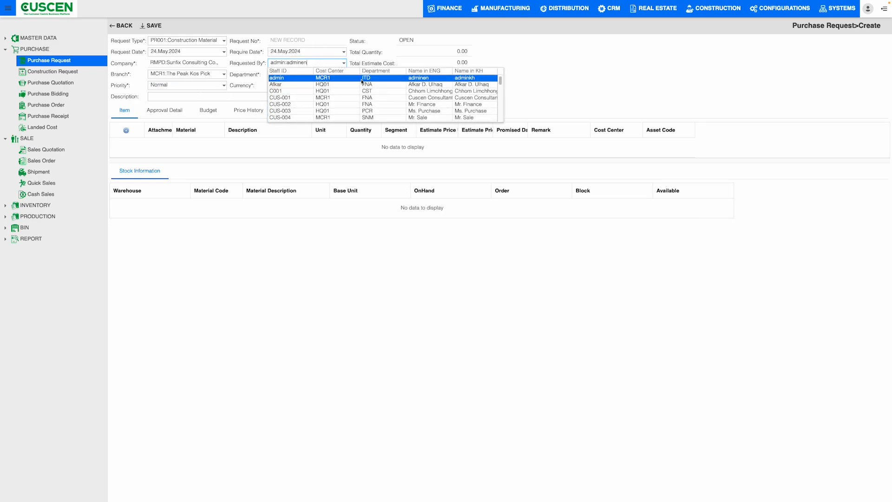
left_click(598, 62)
left_click(345, 85)
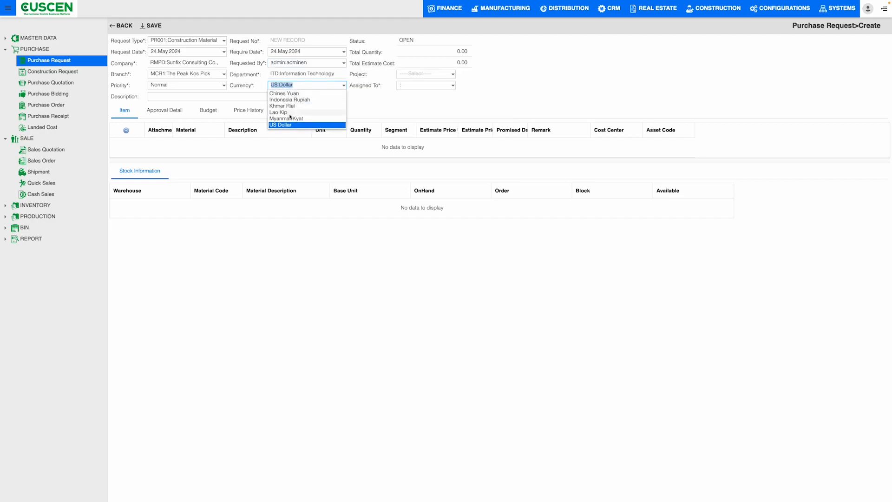
left_click(292, 125)
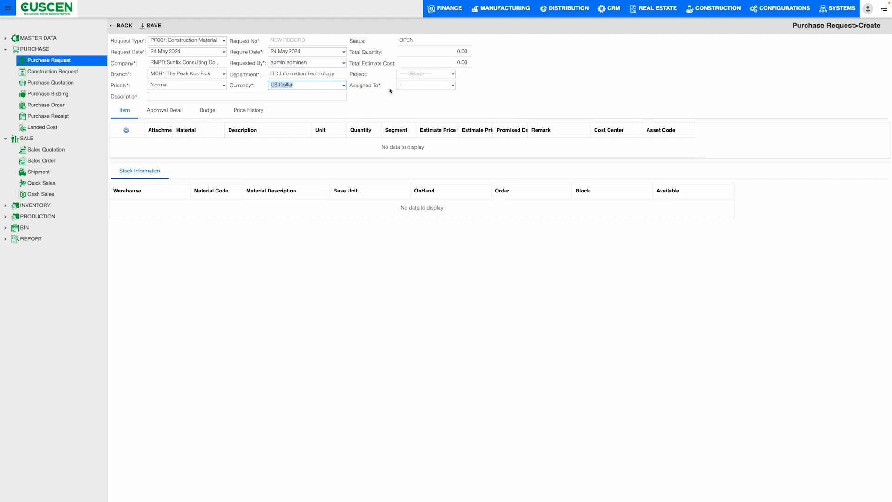
left_click(401, 40)
left_click(447, 70)
left_click(548, 73)
left_click(453, 86)
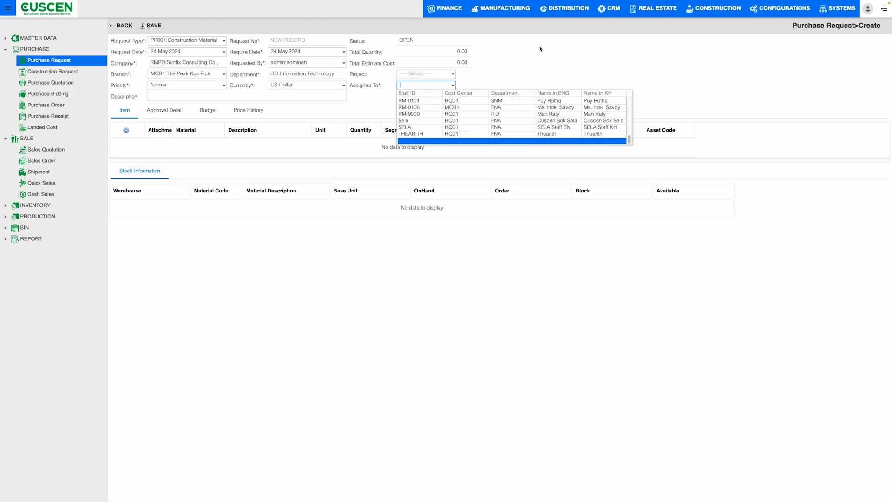
left_click(324, 121)
Enter an item line for material 000000 with unit BAG, quantity 8, estimate price 9 and cost center 10001.
left_click(126, 130)
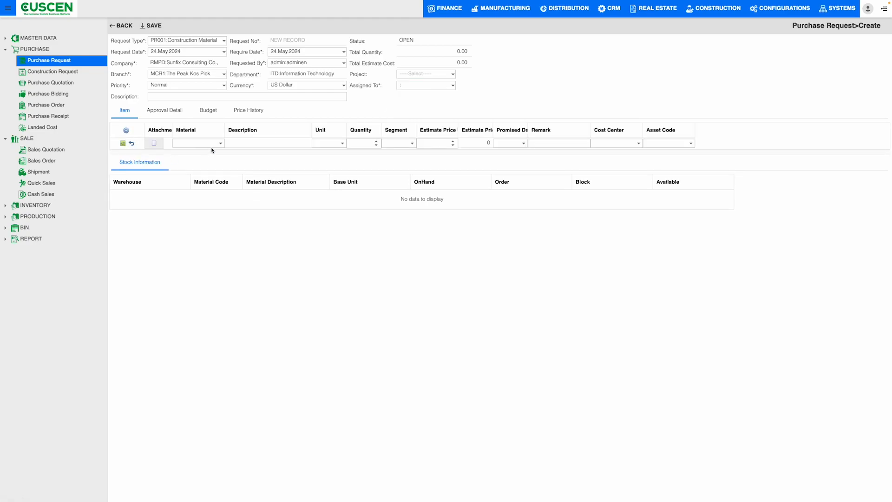
left_click(198, 143)
left_click(242, 166)
left_click(343, 144)
left_click(326, 164)
left_click(377, 142)
left_click(376, 141)
left_click(376, 141)
left_click(376, 141)
left_click(376, 141)
left_click(452, 141)
left_click(452, 141)
left_click(452, 141)
left_click(523, 143)
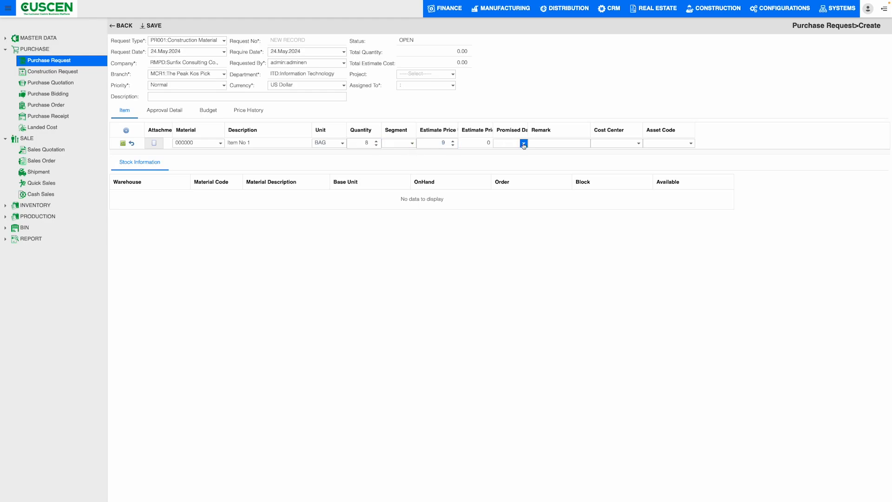
left_click(638, 143)
left_click(646, 165)
Review the purchase request's approval details, budget and price history, checking the unit price of past orders.
left_click(171, 113)
left_click(122, 132)
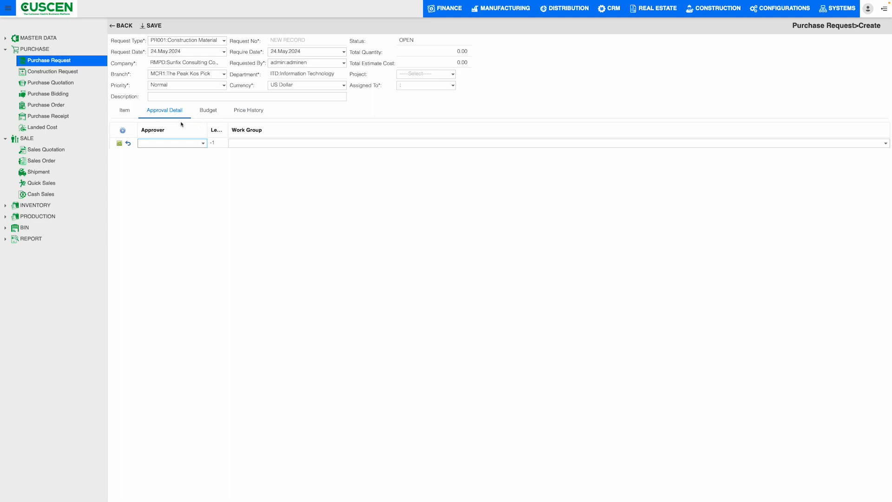
left_click(128, 143)
left_click(217, 112)
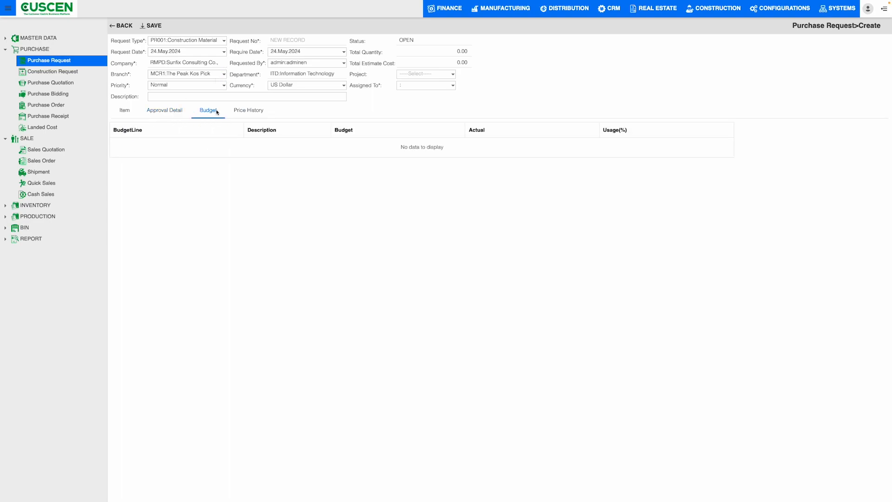
left_click(251, 112)
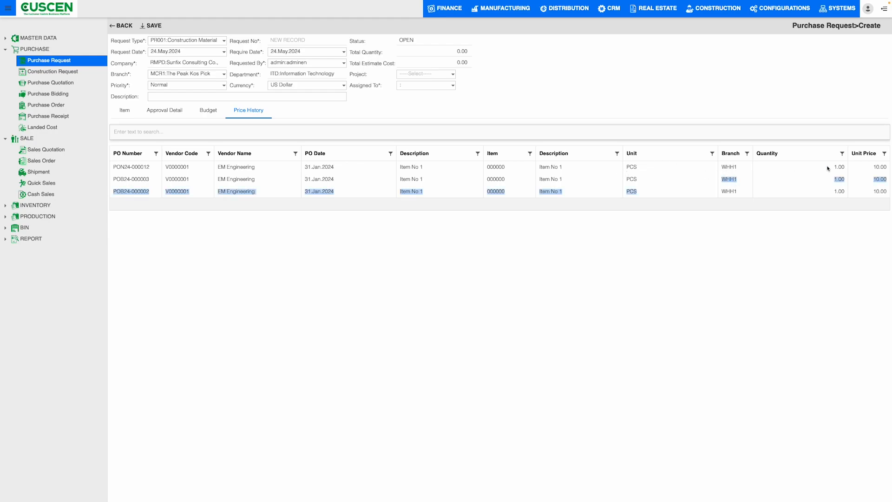
double_click(881, 168)
left_click_drag(882, 168, 885, 169)
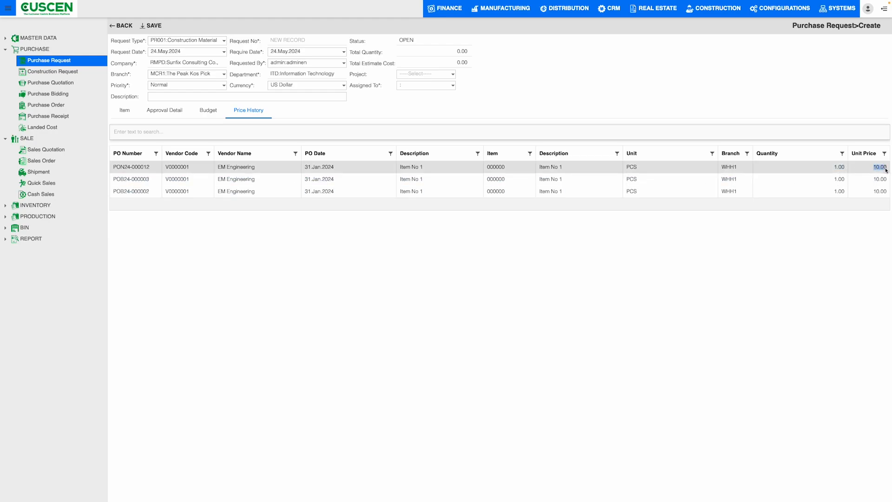
left_click(732, 111)
Return to the item line and leave the purchase request without saving it.
left_click(131, 116)
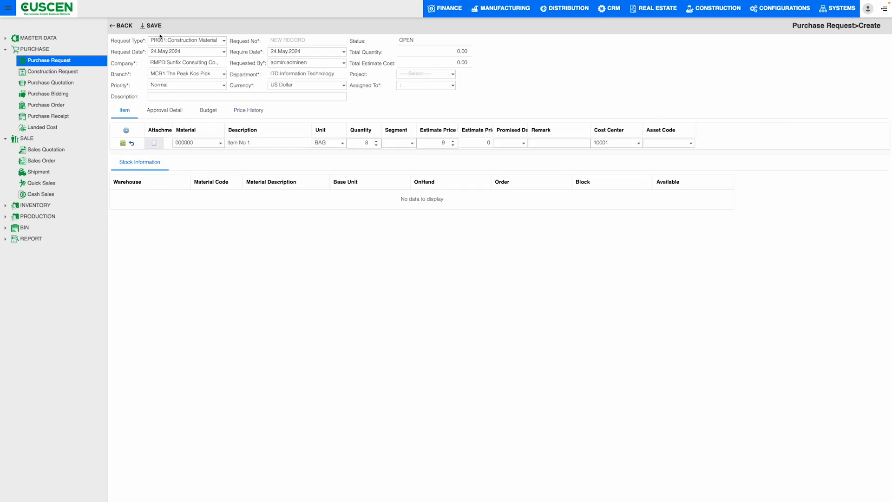
left_click(121, 25)
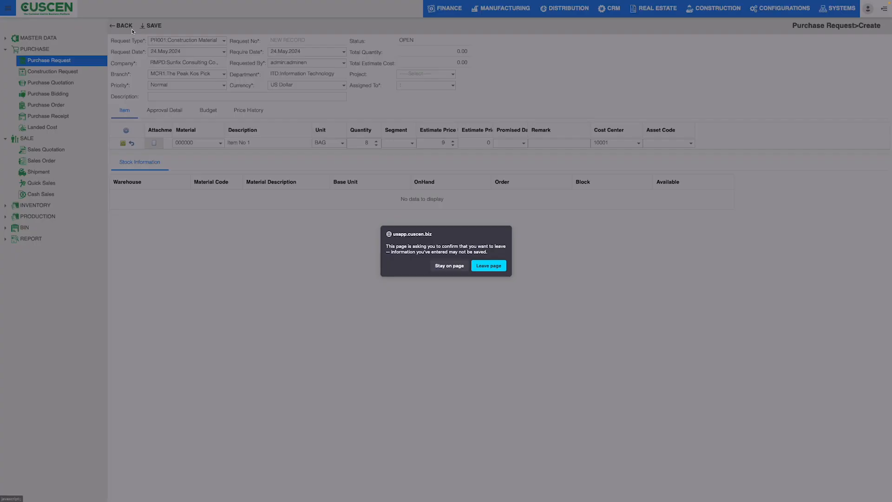
left_click(500, 270)
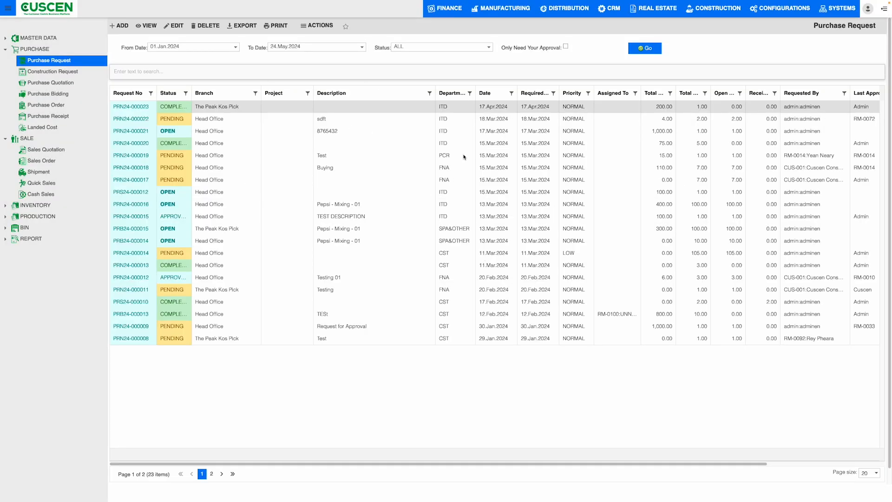
Open the construction requests and set the list's From Date to 01.Jan.2024.
left_click(64, 76)
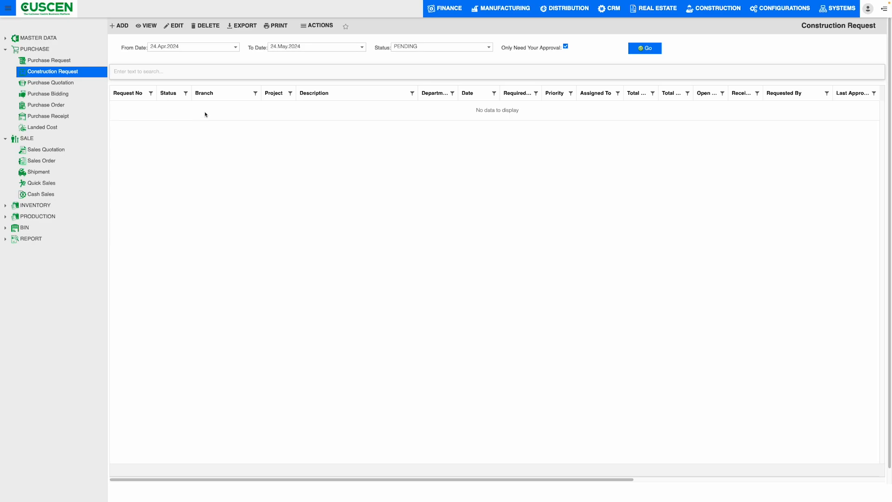
left_click(237, 49)
left_click(153, 57)
left_click(235, 58)
left_click(161, 58)
left_click(161, 57)
left_click(161, 57)
left_click(161, 57)
left_click(226, 57)
left_click(177, 81)
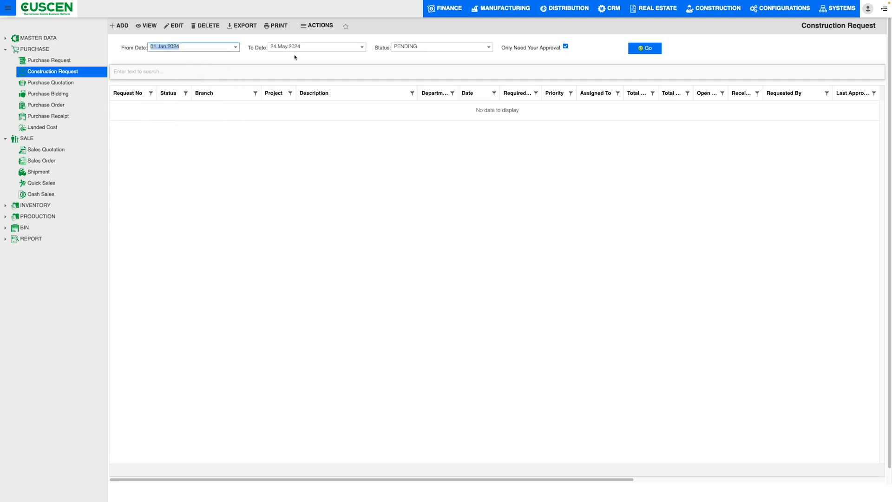
List construction requests of status ALL, without limiting them to those needing own approval.
left_click(477, 52)
left_click(430, 98)
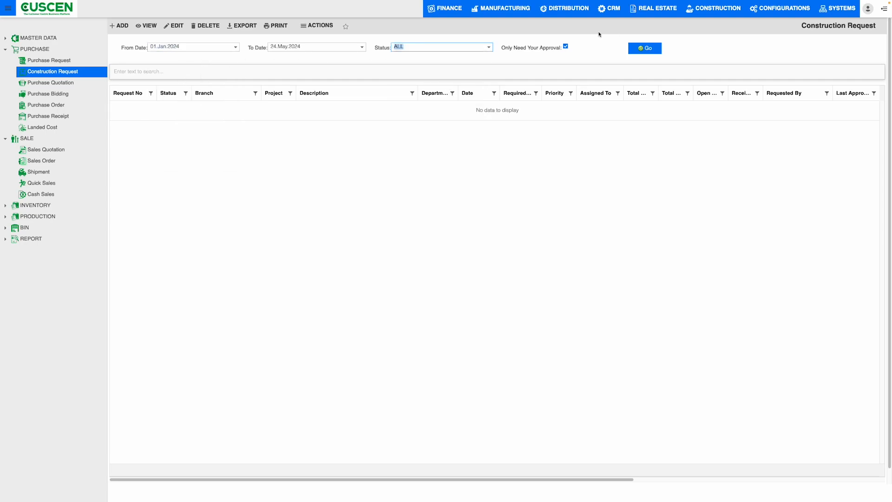
left_click(565, 47)
left_click(651, 48)
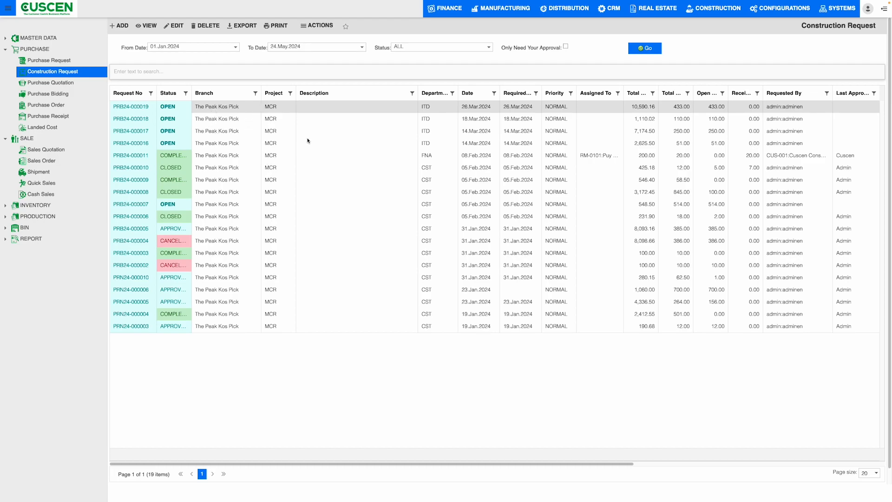
Widen the Department, Total Cost, Total Qty, Open Qty and Receipt Qty columns of the construction request list.
double_click(458, 91)
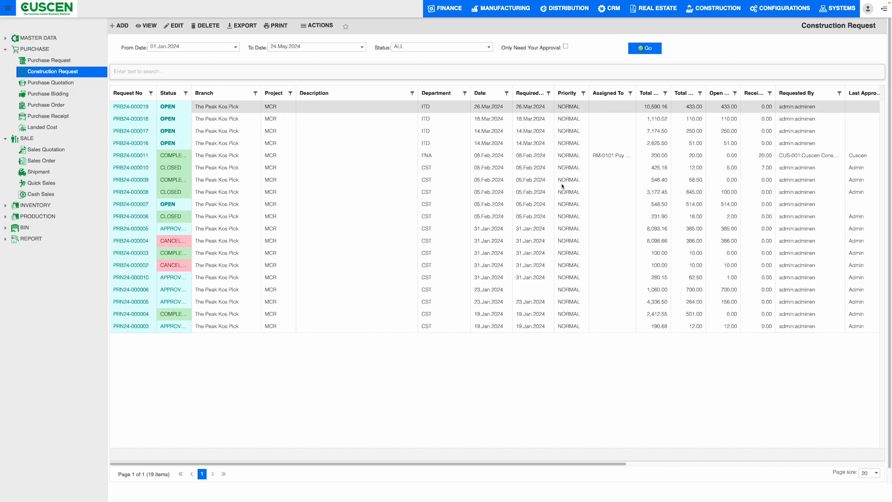
double_click(671, 90)
double_click(718, 88)
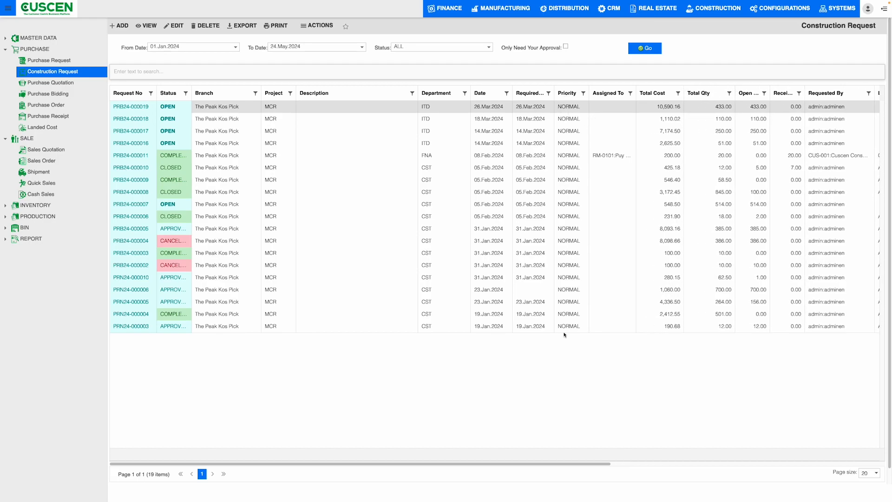
left_click_drag(585, 463, 745, 465)
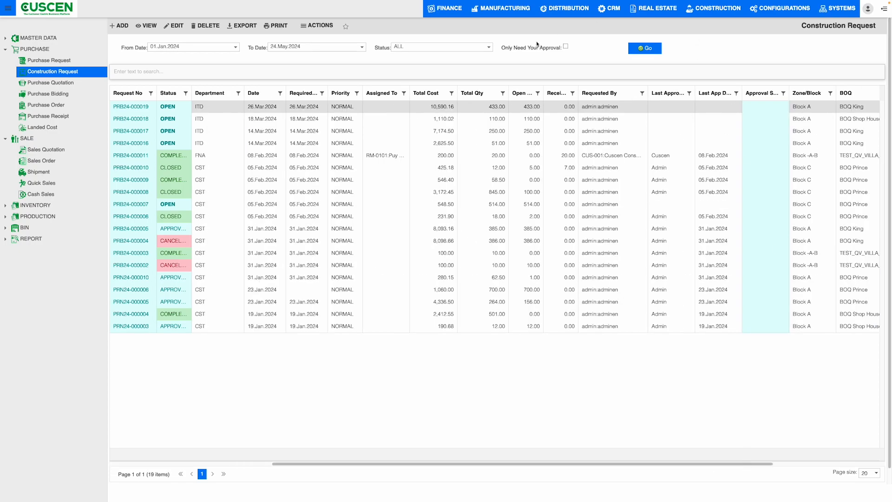
left_click_drag(543, 89, 627, 88)
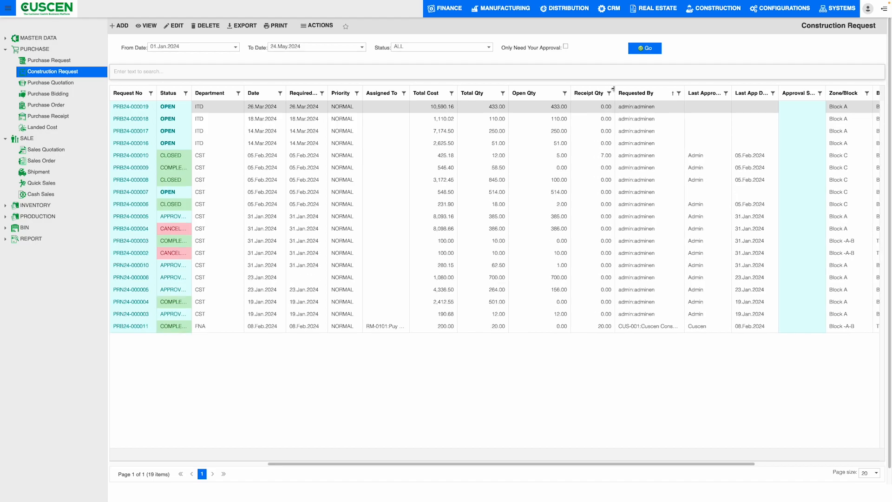
left_click_drag(547, 463, 658, 463)
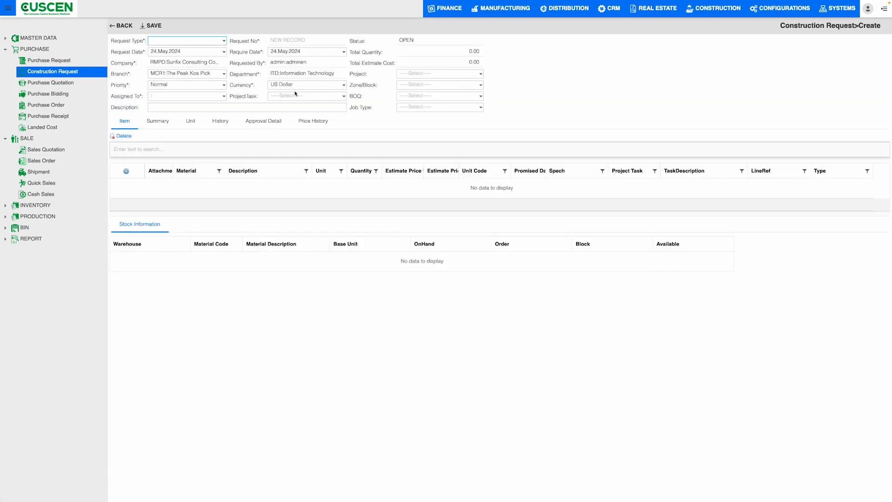
Set the new construction request's type to PR005 General HQ and check its Assigned To and ProjectTask fields.
left_click(224, 41)
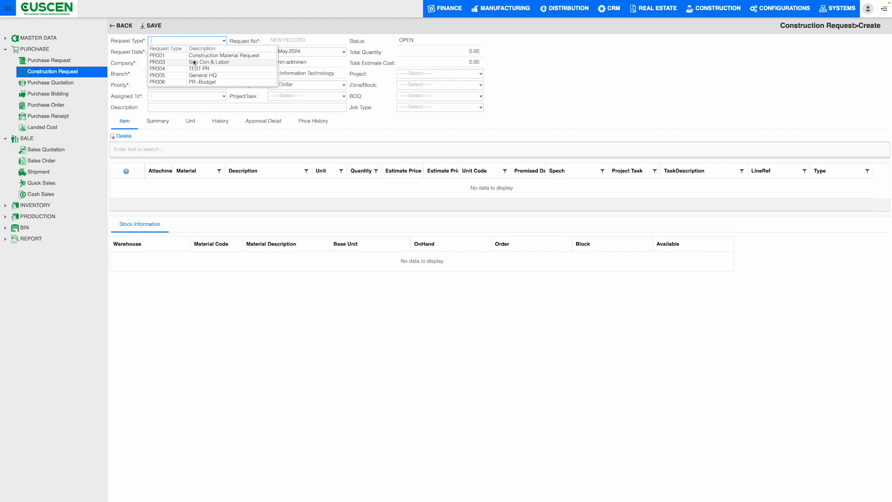
left_click(200, 75)
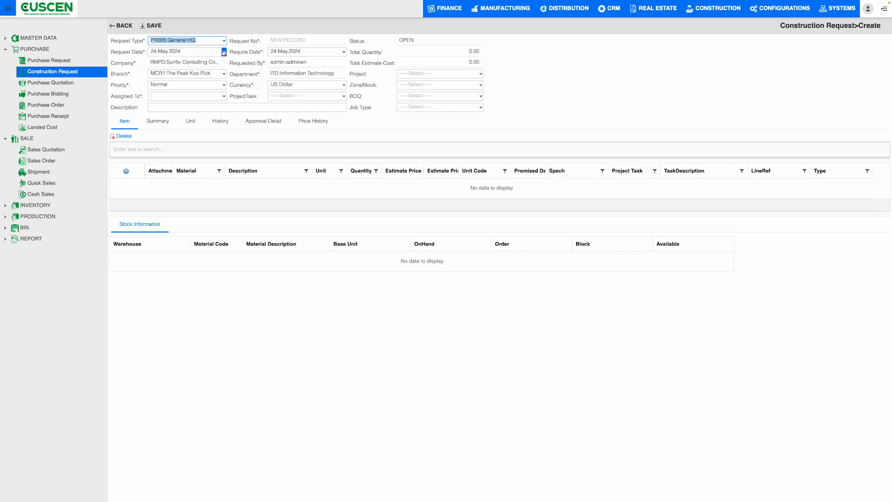
left_click(173, 96)
left_click(175, 99)
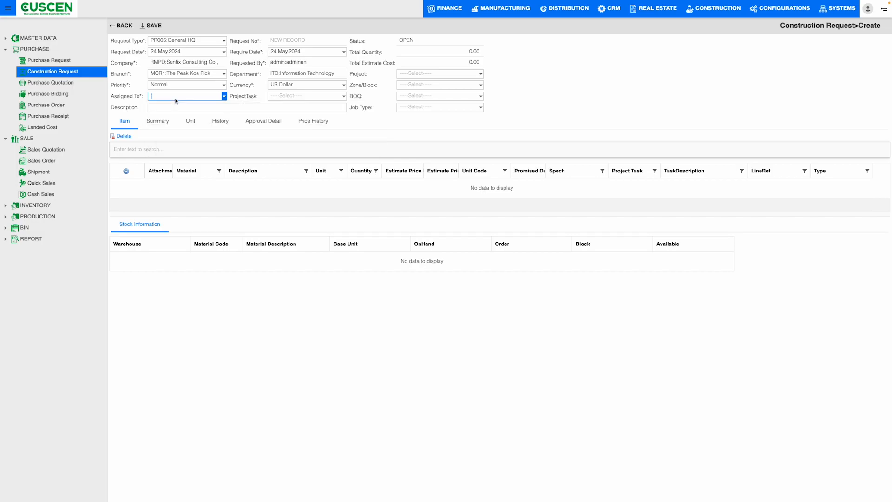
left_click(301, 98)
Set the construction request's BOQ to BOQ-Garden-26m, checking the Project, Zone/Block and Job Type choices.
left_click(481, 74)
left_click(481, 88)
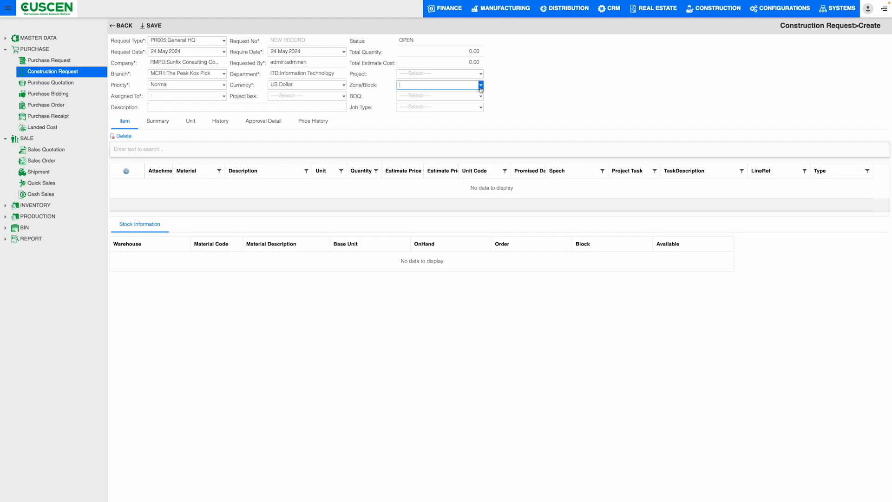
left_click(485, 98)
left_click(481, 99)
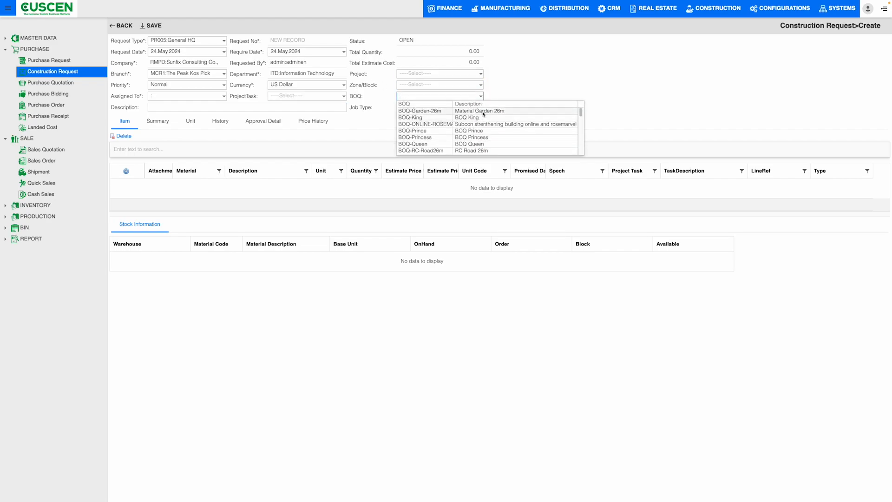
left_click(483, 115)
left_click(478, 108)
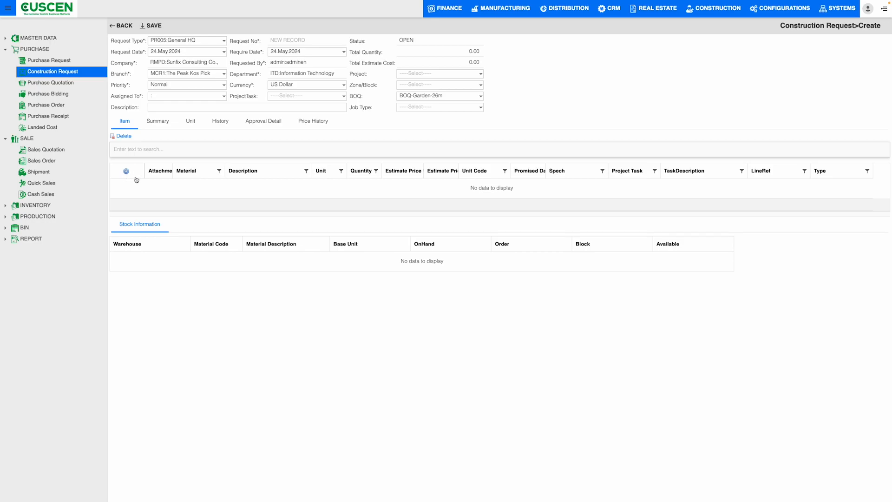
Add an item line for material 1, Testing Production MRP, to the new construction request.
left_click(126, 171)
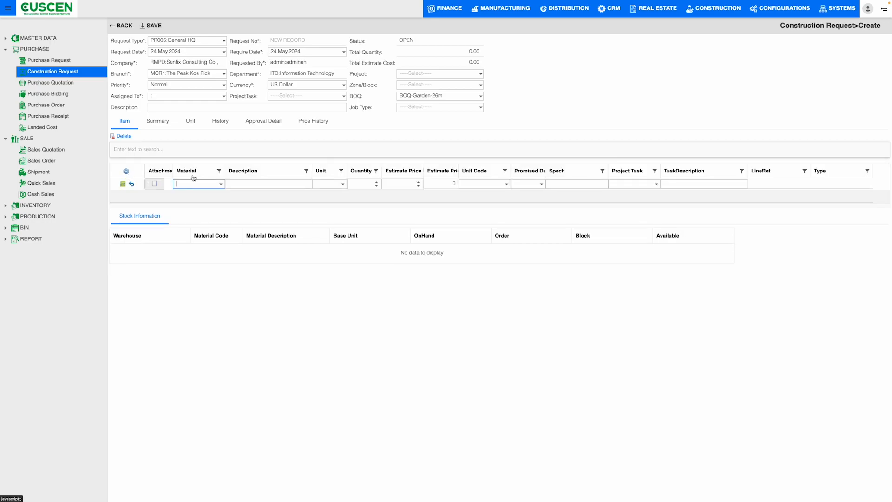
left_click(221, 185)
scroll(297, 224, "down", 3)
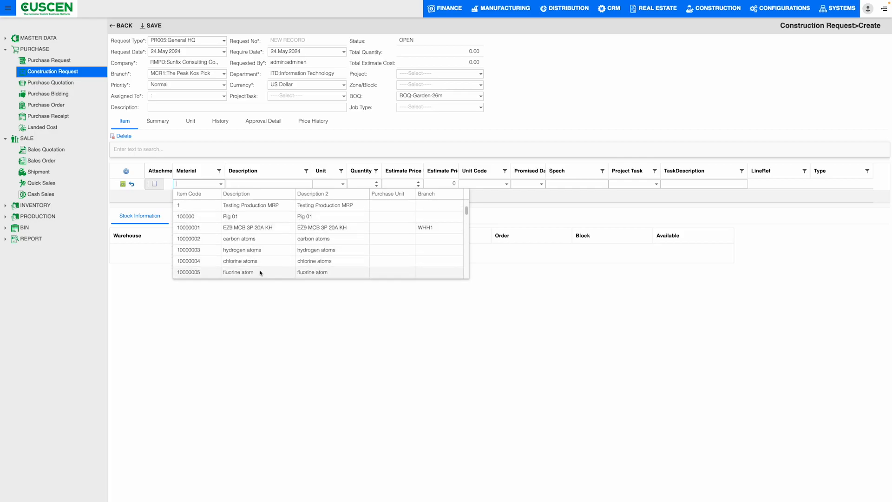
scroll(233, 264, "up", 1)
scroll(232, 264, "up", 1)
left_click(234, 219)
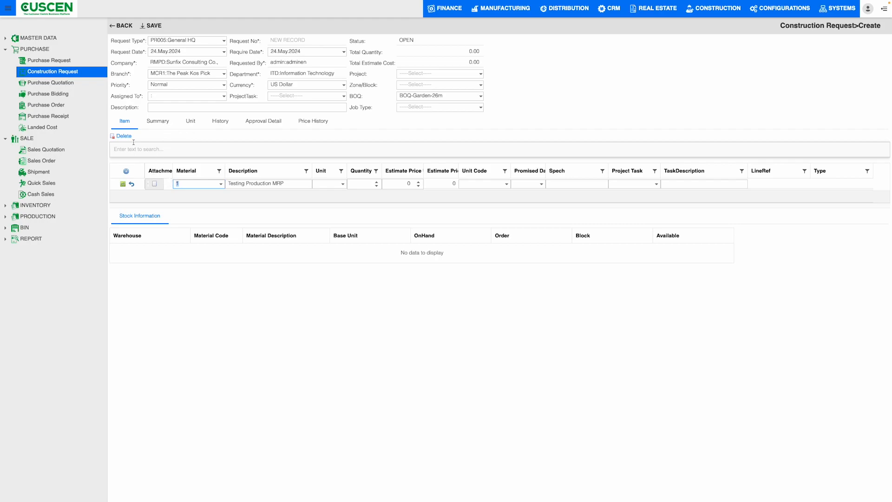
Review the construction request's Summary, Unit, History, Approval Detail and Price History sections, starting blank unit and approver lines.
left_click(151, 122)
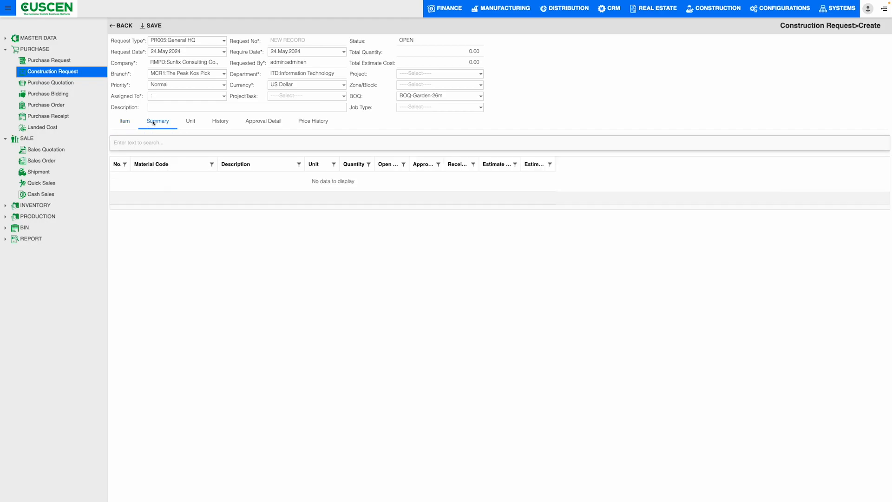
left_click(194, 126)
left_click(122, 172)
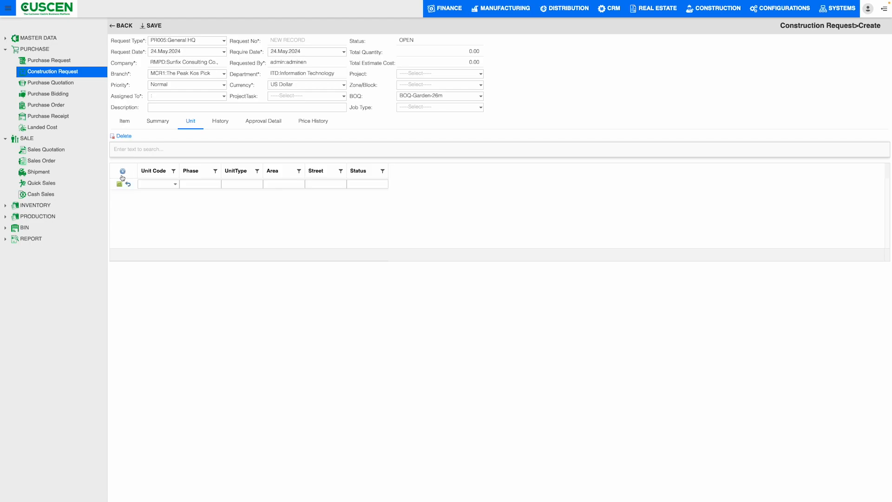
left_click(176, 184)
left_click(215, 121)
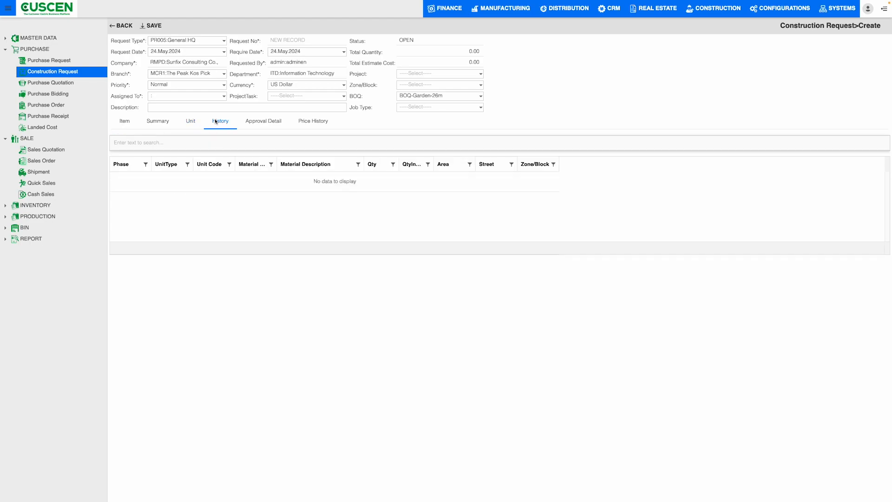
left_click(255, 126)
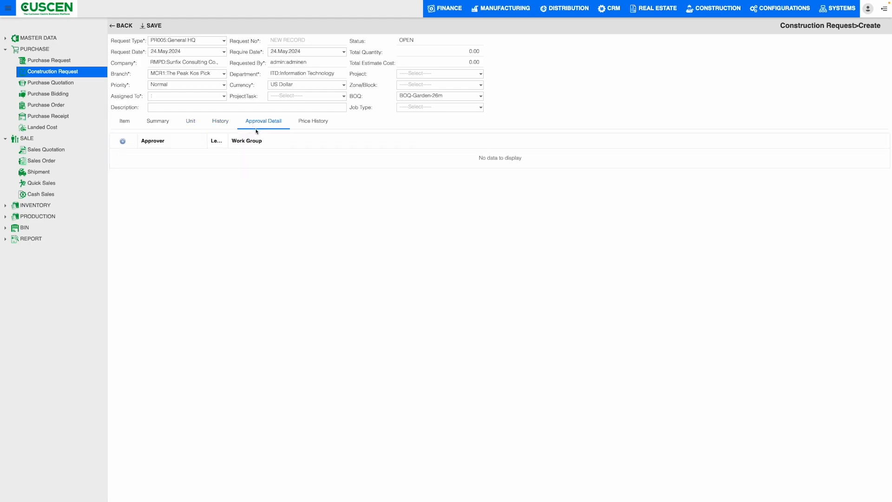
left_click(123, 140)
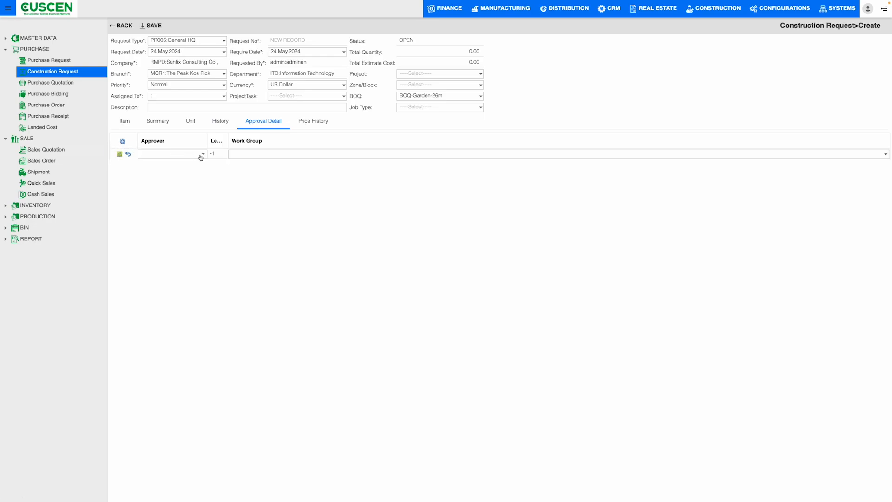
left_click(307, 121)
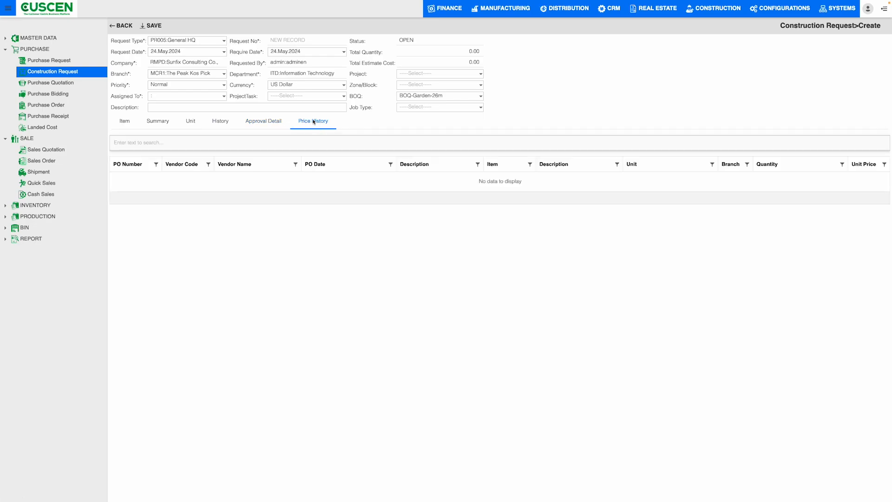
Return to the construction request's items and try to save the request.
left_click(123, 128)
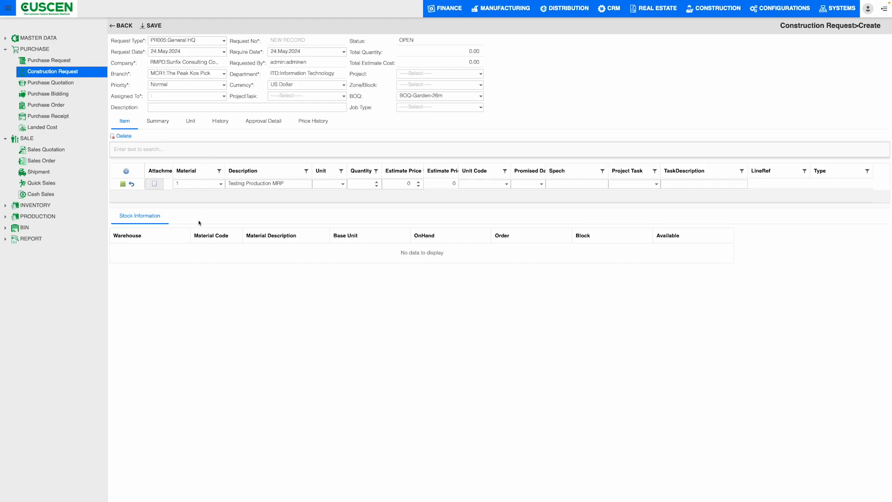
left_click(155, 27)
left_click(497, 265)
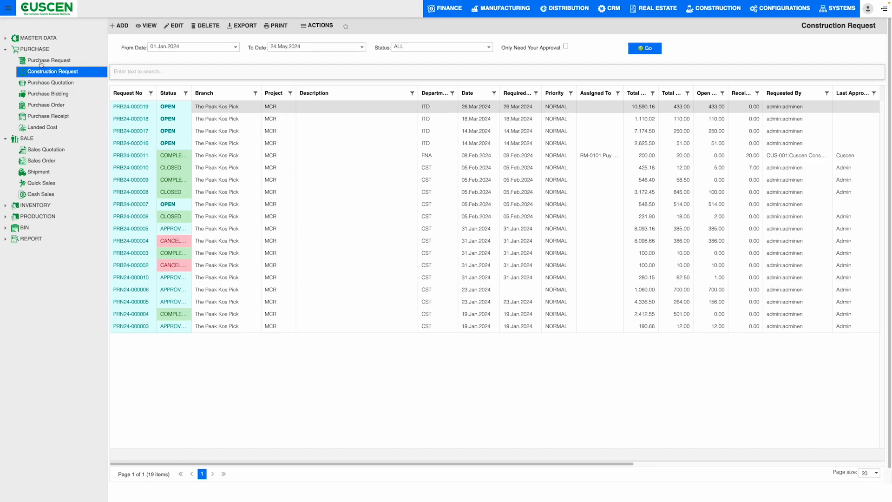
List purchase quotations of status ALL with a From Date of 02 Feb.
left_click(38, 84)
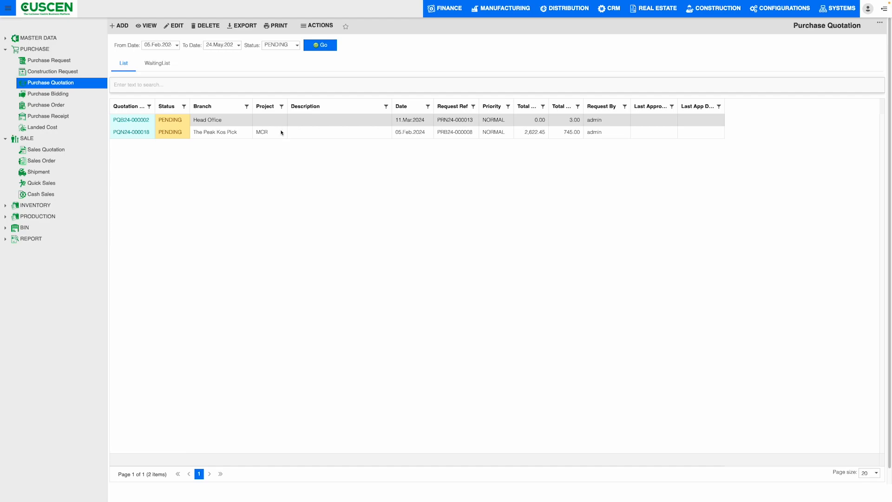
left_click(176, 45)
left_click(179, 69)
left_click(297, 45)
left_click(289, 55)
left_click(326, 46)
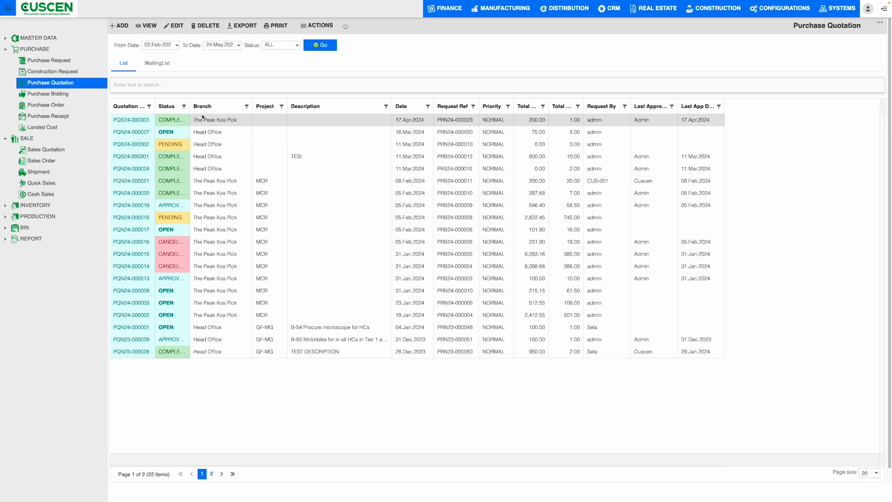
Widen the quotation list's Status column and open the 17.Apr.2024 quotation of The Peak Kos Pick.
left_click_drag(189, 106, 204, 105)
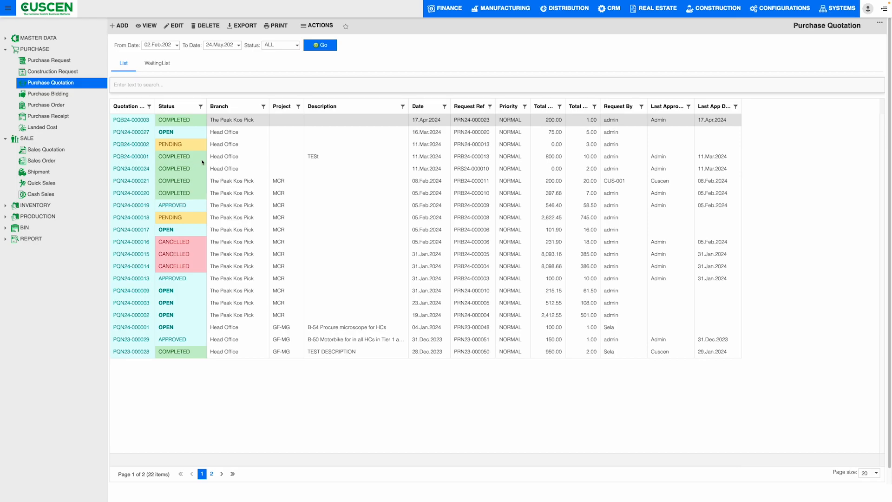
triple_click(227, 121)
double_click(227, 122)
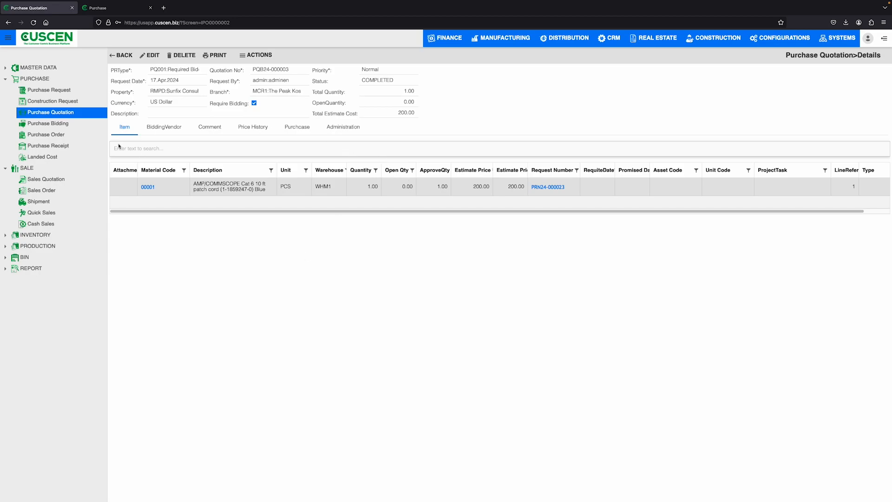
Examine the quotation's item line from material code to line reference, widening the second Estimate Price column.
double_click(160, 187)
left_click_drag(280, 188, 371, 189)
left_click_drag(436, 188, 554, 171)
left_click_drag(572, 212, 652, 203)
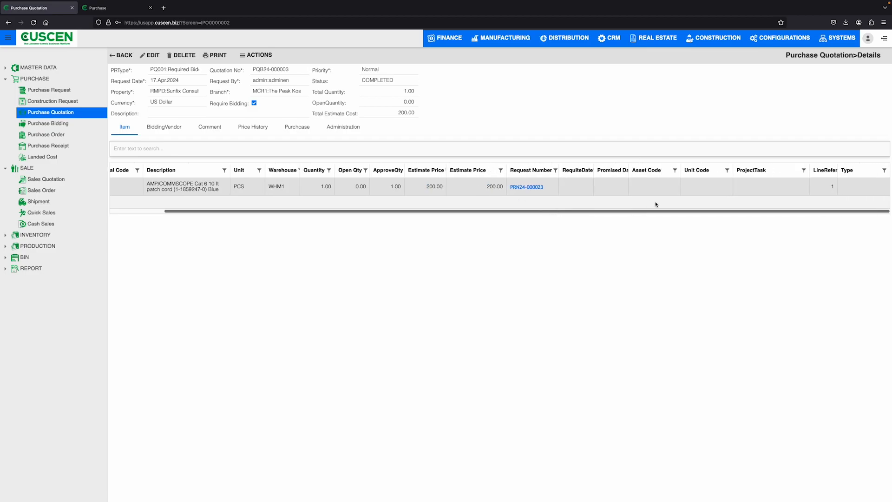
Open the purchase request linked to the quotation's item, review its approval, budget and price history details, and close it.
left_click(532, 188)
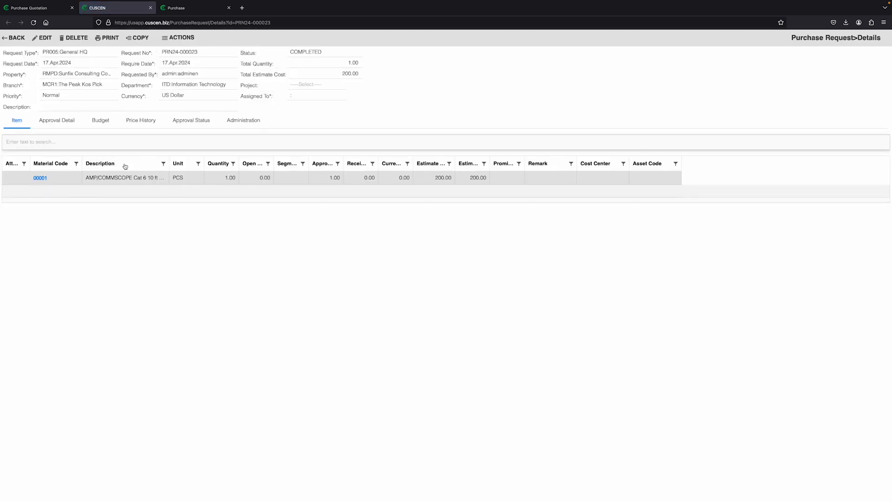
left_click(58, 120)
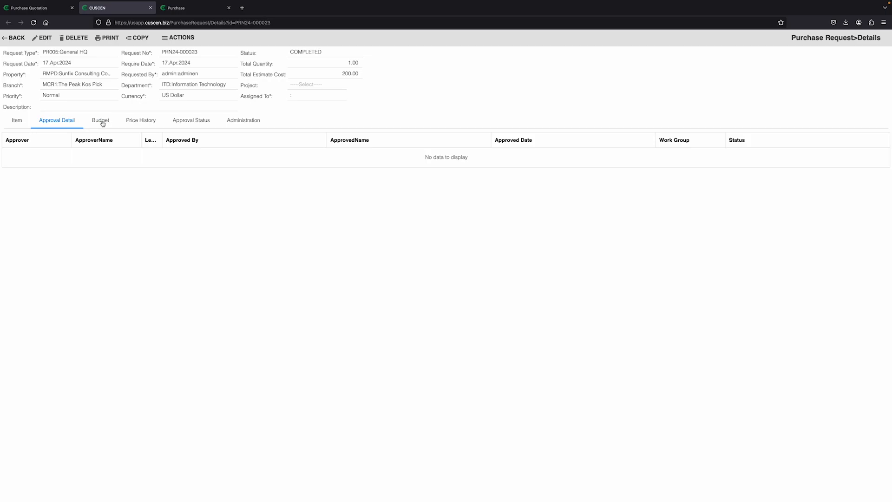
left_click(101, 120)
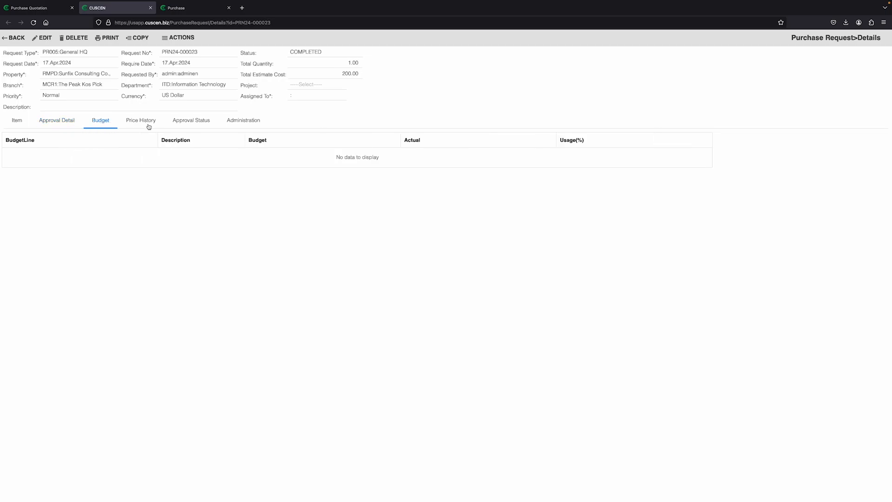
left_click(148, 126)
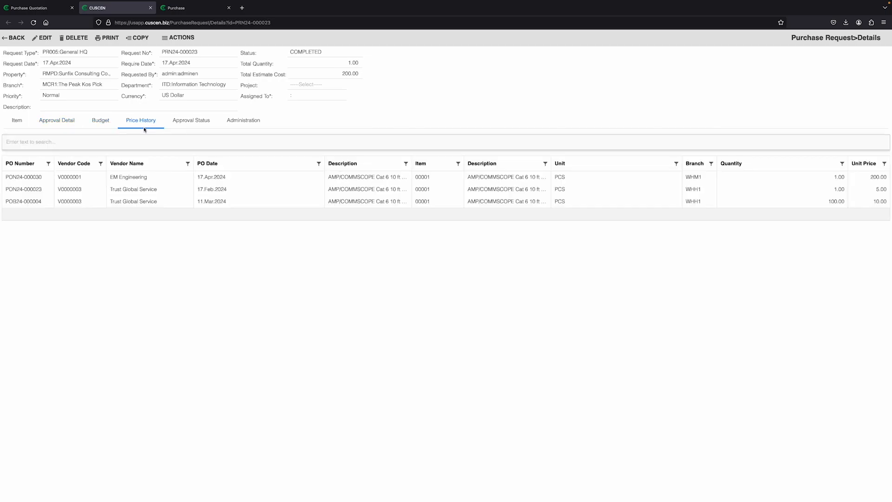
left_click(192, 124)
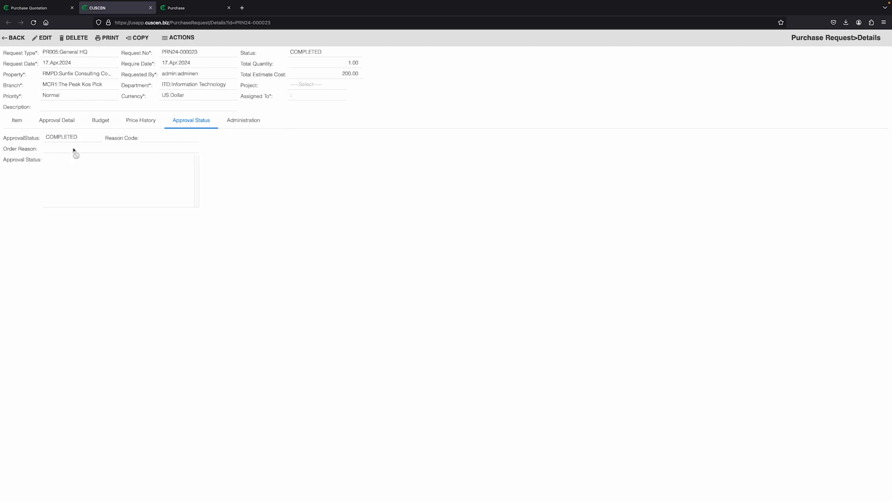
left_click_drag(50, 138, 80, 139)
left_click(151, 8)
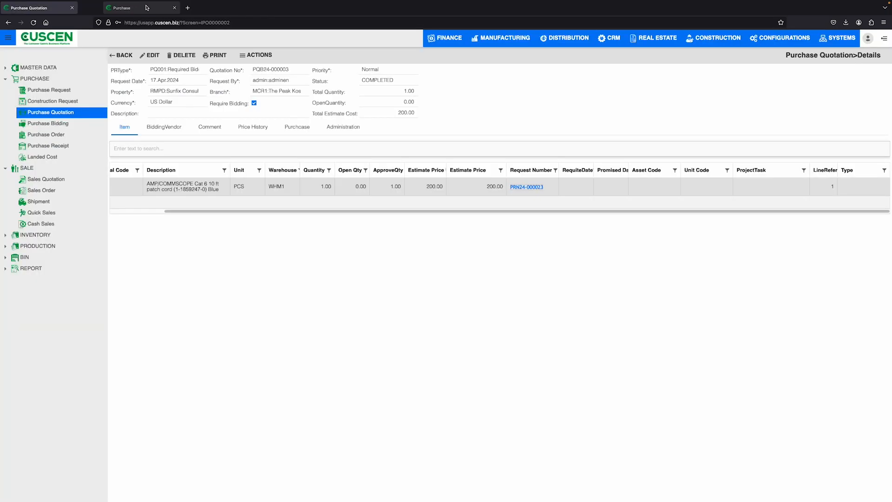
Check the purchase quotation's bidding vendors and the approval status in its comment section.
left_click_drag(282, 209, 121, 100)
left_click(120, 100)
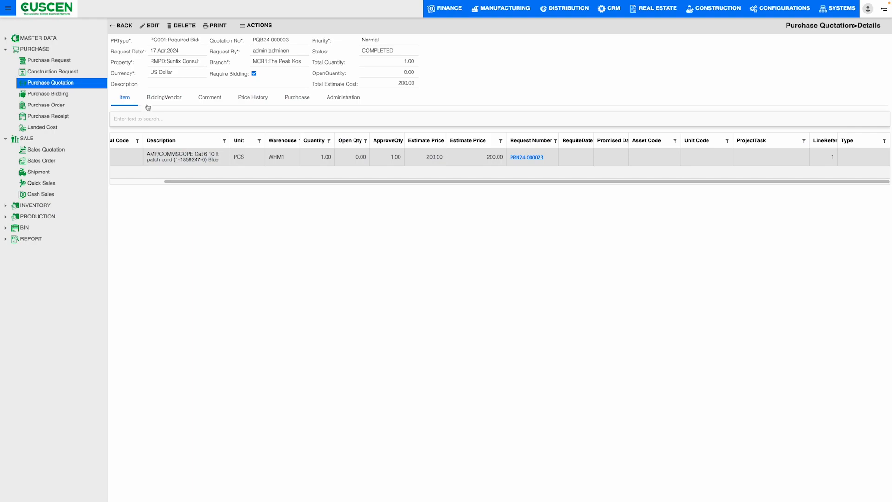
left_click(164, 99)
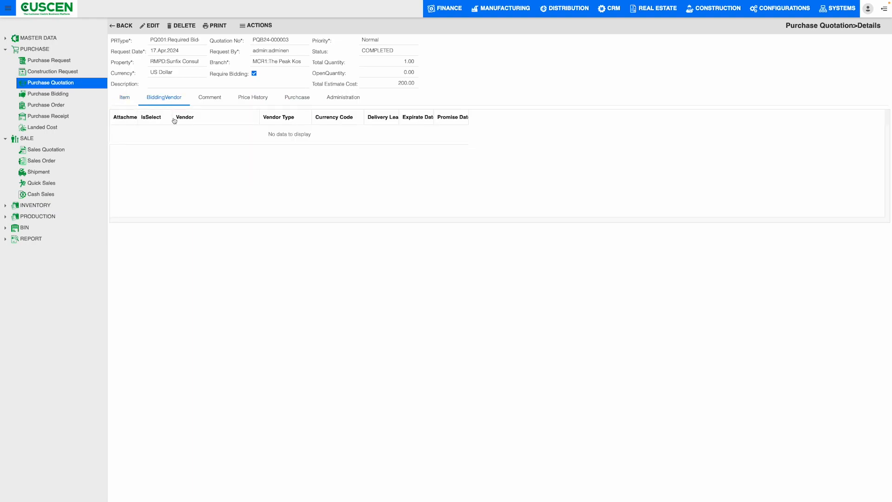
left_click(212, 98)
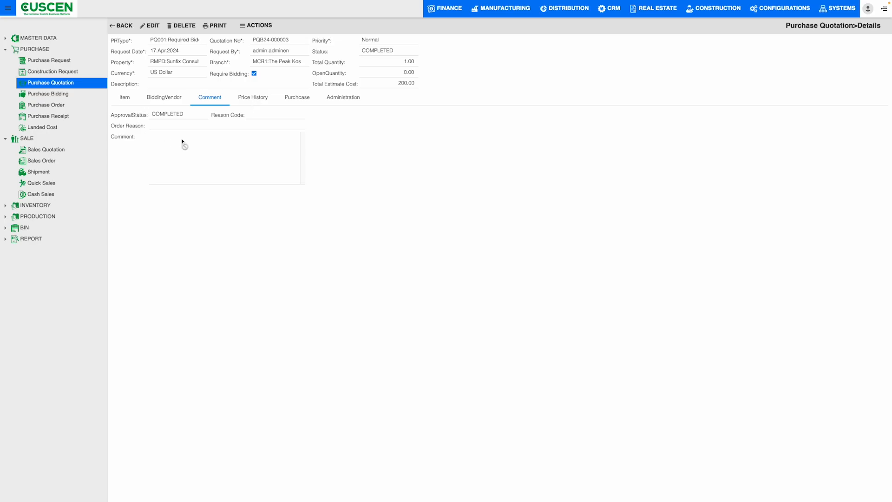
left_click_drag(114, 115, 211, 115)
Review the quotation's price history, examining the purchase order number, vendor, item description and unit price of the first entry.
left_click(250, 98)
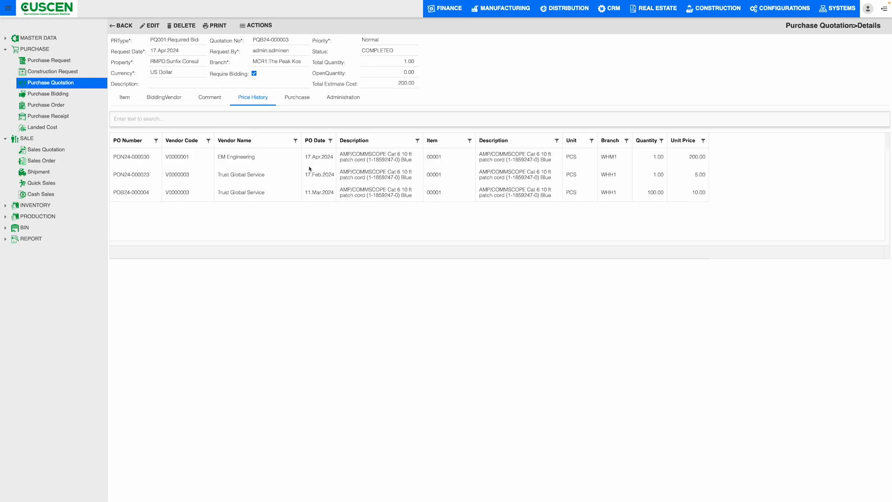
left_click_drag(117, 158, 190, 158)
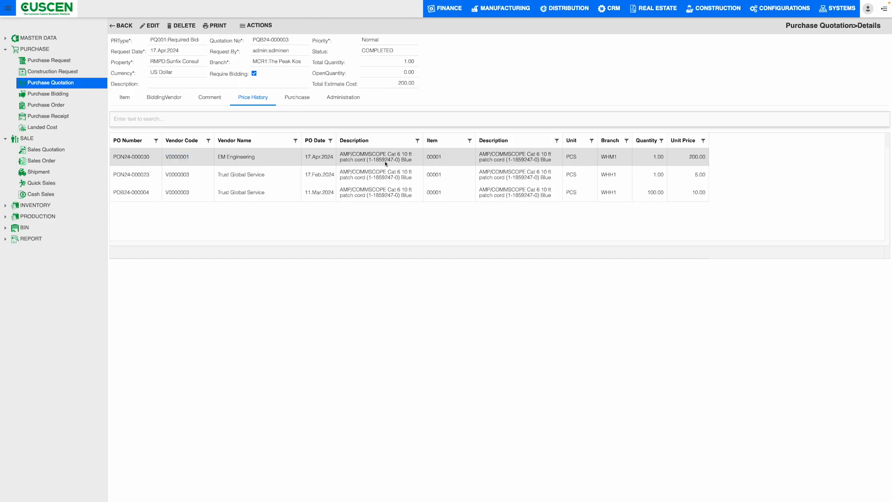
left_click_drag(412, 160, 355, 155)
left_click(549, 160)
left_click_drag(692, 157, 706, 159)
Check the vendor code, vendor name, quantity and status of the purchase order linked to the quotation.
left_click(288, 99)
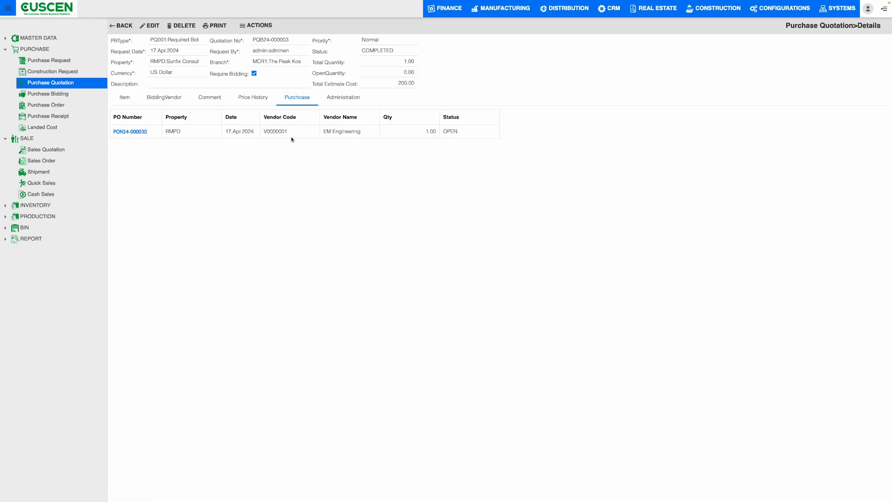
left_click_drag(288, 132, 263, 131)
left_click_drag(324, 132, 369, 134)
left_click_drag(460, 133, 423, 133)
Check who created the quotation and its creation date in the administration details.
left_click(343, 98)
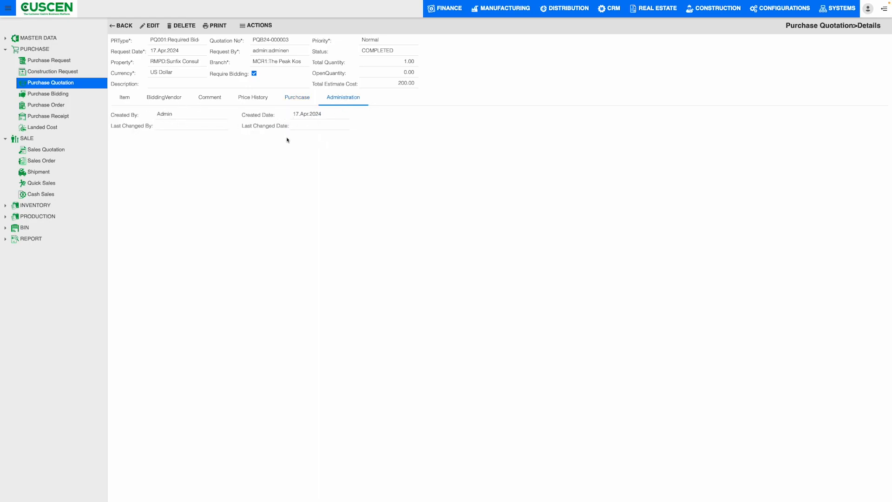
left_click_drag(183, 116, 157, 115)
left_click(196, 166)
left_click_drag(295, 116, 352, 118)
left_click(332, 119)
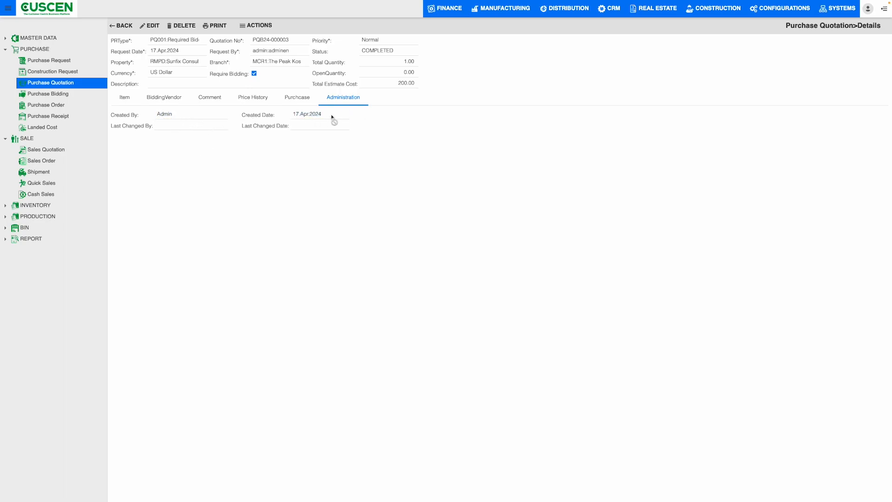
Return to the quotation's items, check its available actions and go back to the quotation list.
left_click(127, 100)
left_click(243, 27)
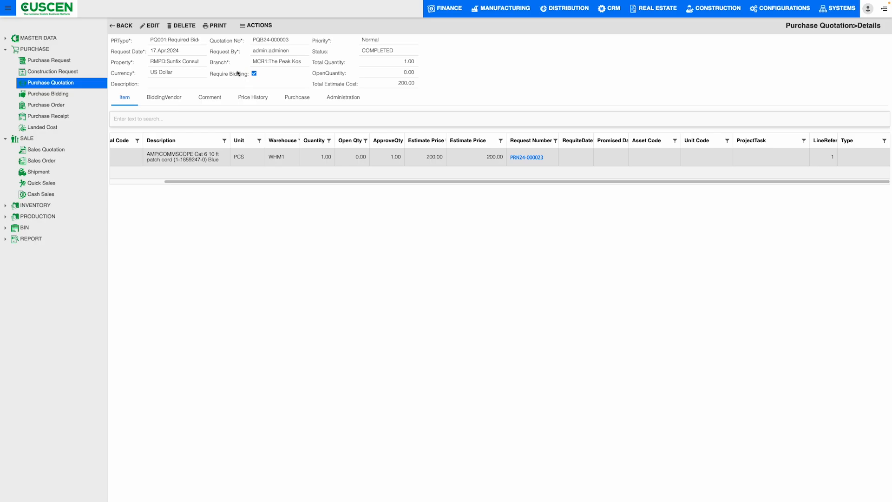
left_click(126, 27)
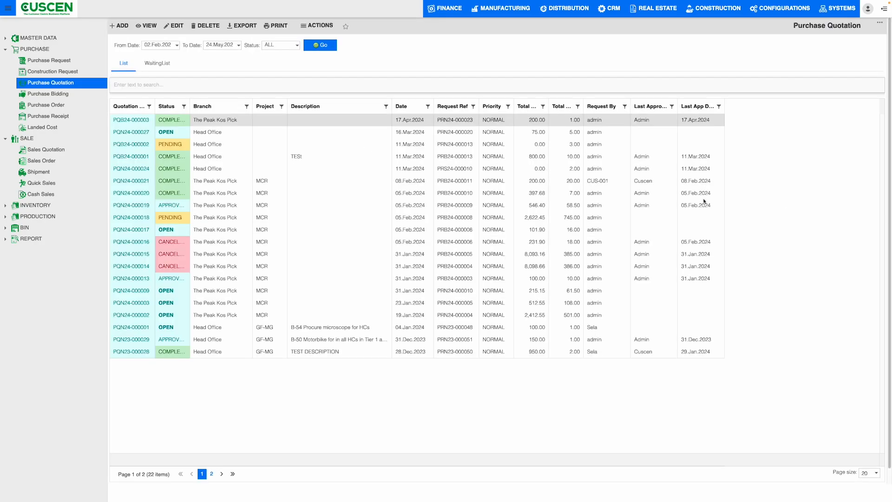
List purchase biddings of status ALL with a From Date of 01 Mar, without limiting them to own approval.
left_click(63, 94)
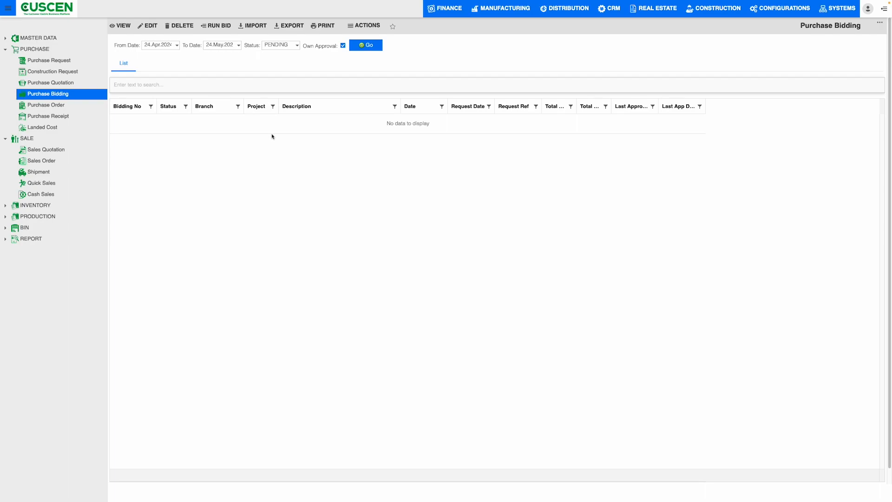
left_click(177, 48)
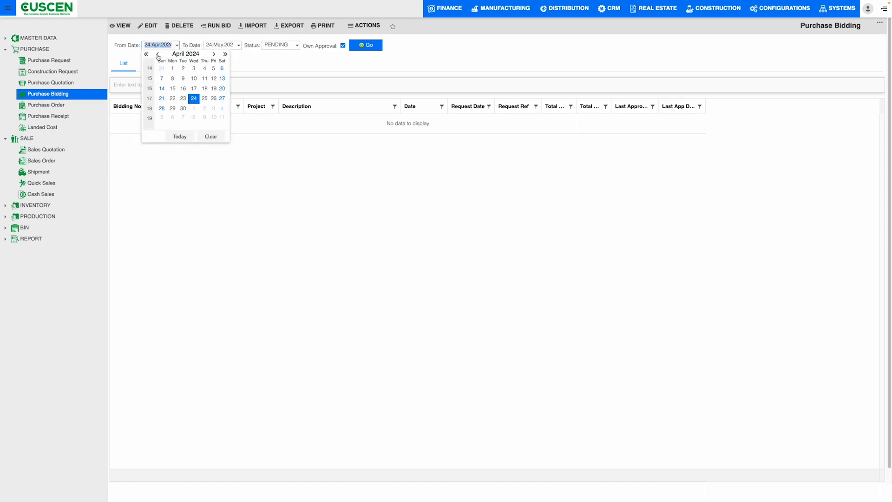
left_click(157, 55)
triple_click(147, 54)
left_click(173, 69)
left_click(294, 45)
left_click(286, 79)
left_click(343, 45)
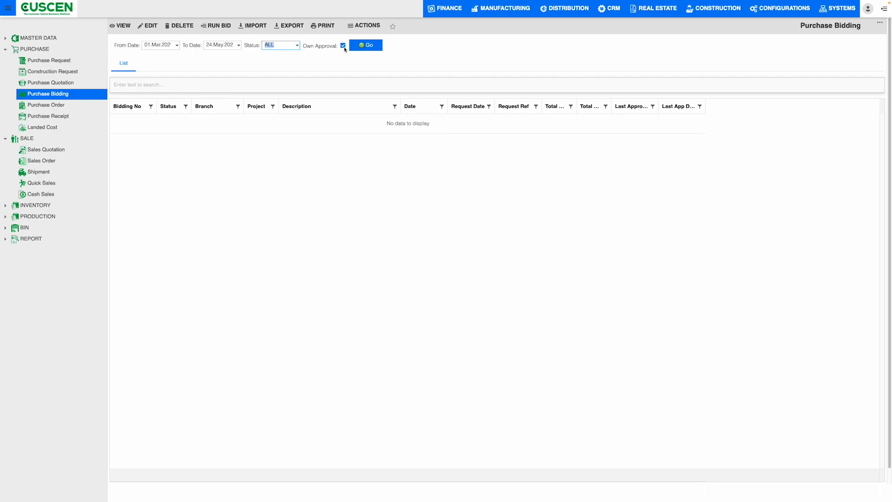
left_click(361, 46)
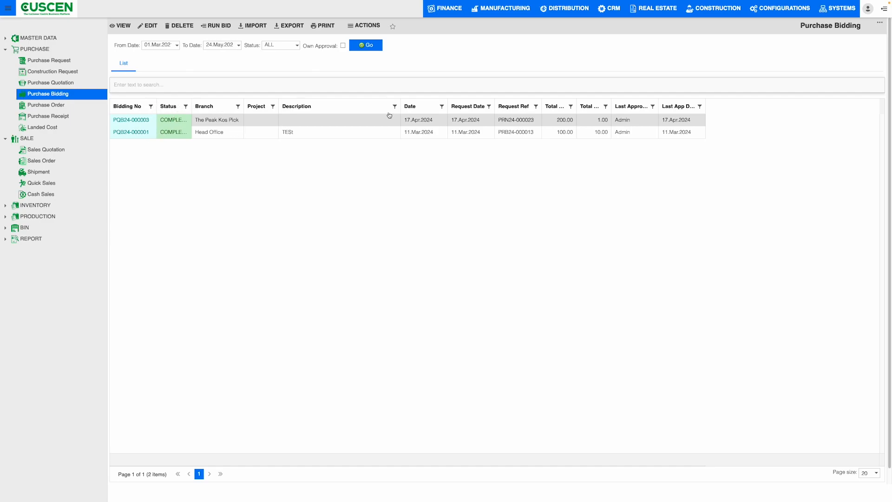
Widen the Total Cost, Total Qty, Last Approver and Status columns and try to edit The Peak Kos Pick bidding.
left_click_drag(575, 105, 698, 106)
double_click(644, 121)
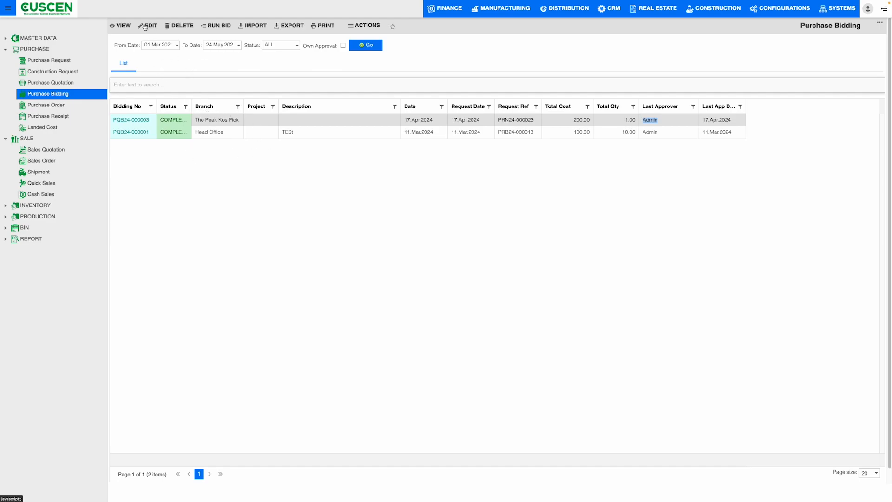
left_click(362, 27)
left_click(150, 26)
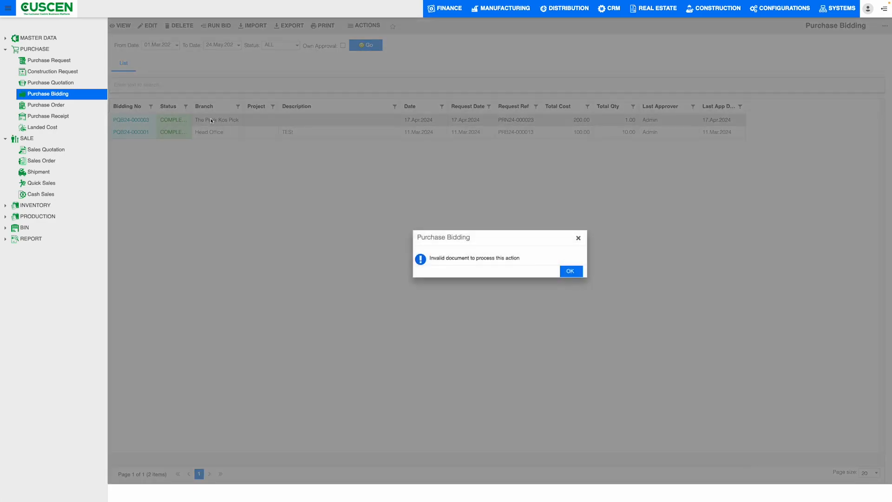
left_click(562, 274)
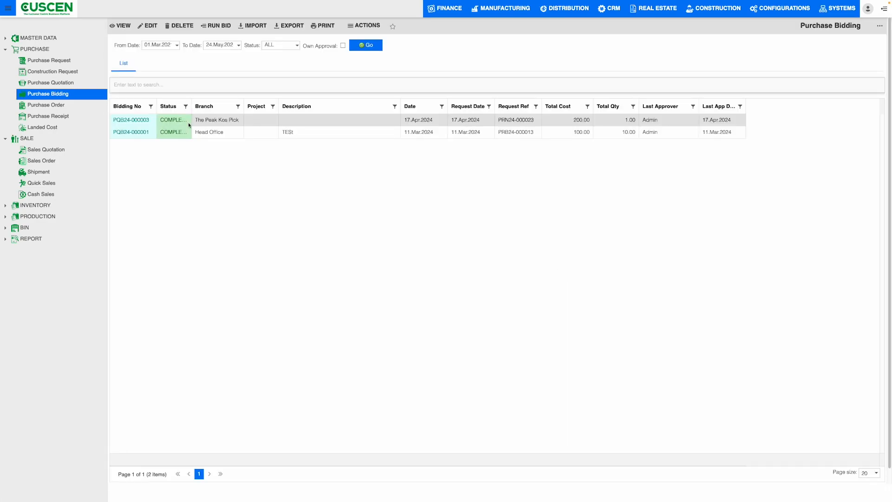
left_click_drag(191, 106, 225, 106)
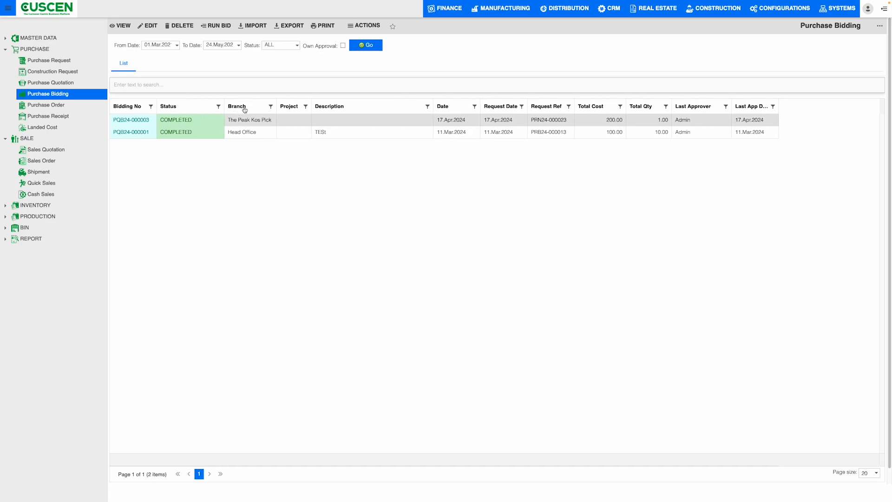
Try to run a bid with resource Vendor Price and quotation year 2024, and return to the bidding list.
left_click(216, 26)
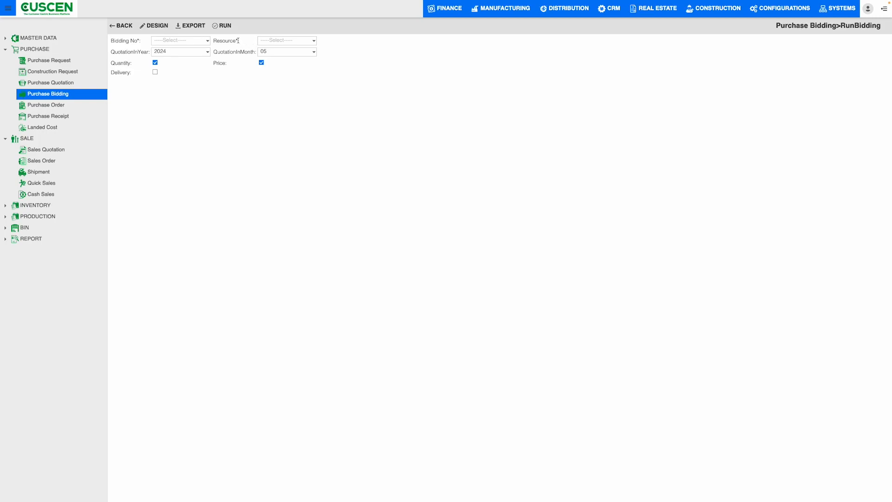
left_click(205, 52)
left_click(195, 66)
left_click(313, 40)
left_click(296, 50)
left_click(223, 25)
left_click(22, 20)
left_click(120, 26)
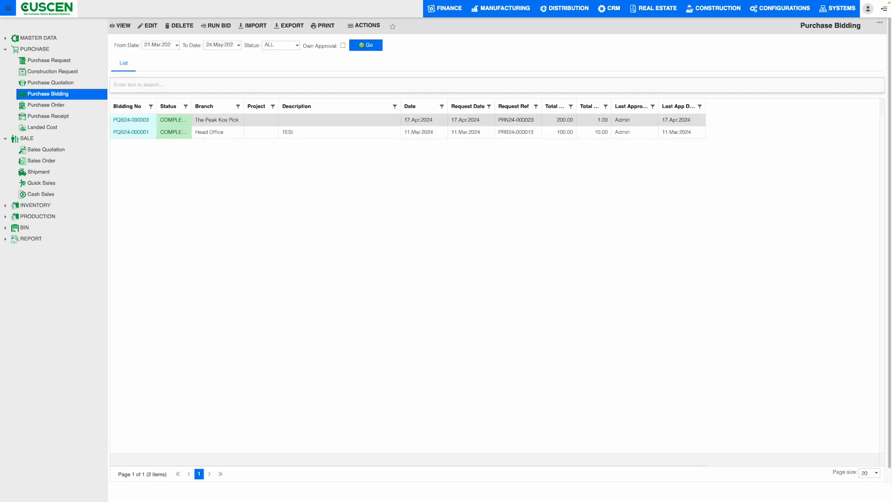
List purchase orders of status ALL with a From Date of 01 Apr 2021, without limiting them to own approval.
left_click(48, 106)
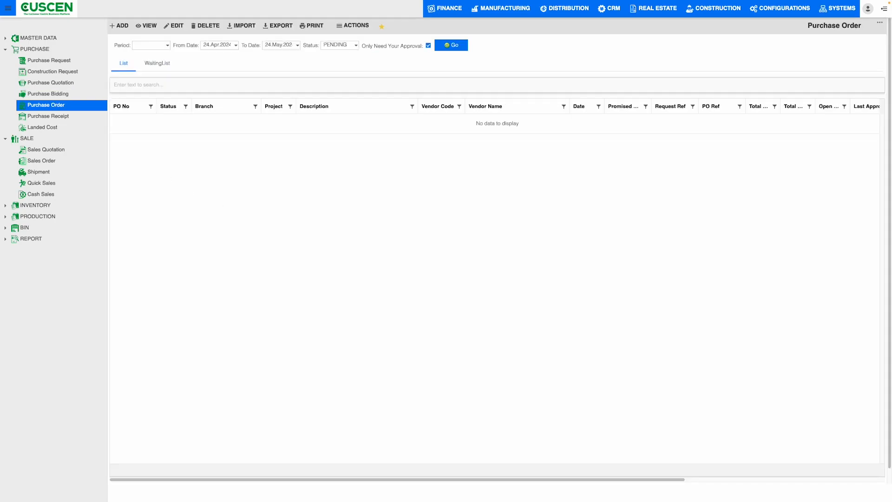
left_click(235, 45)
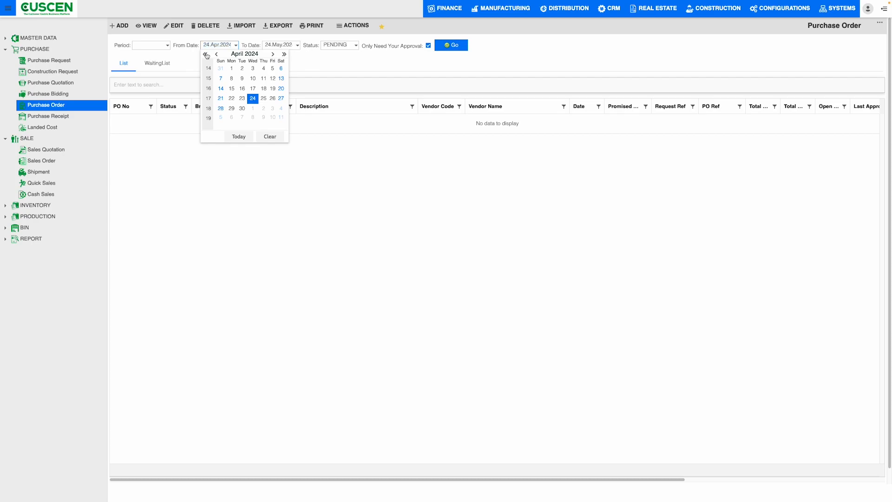
left_click(263, 69)
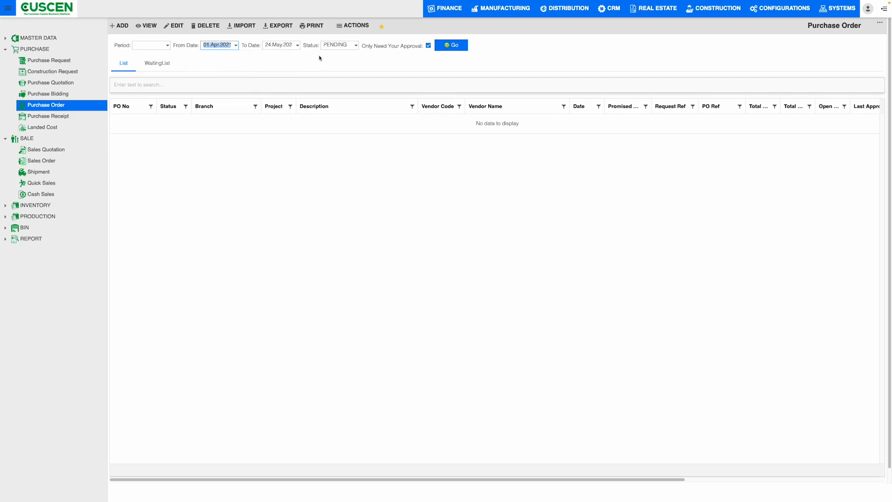
left_click(355, 45)
left_click(338, 81)
left_click(428, 45)
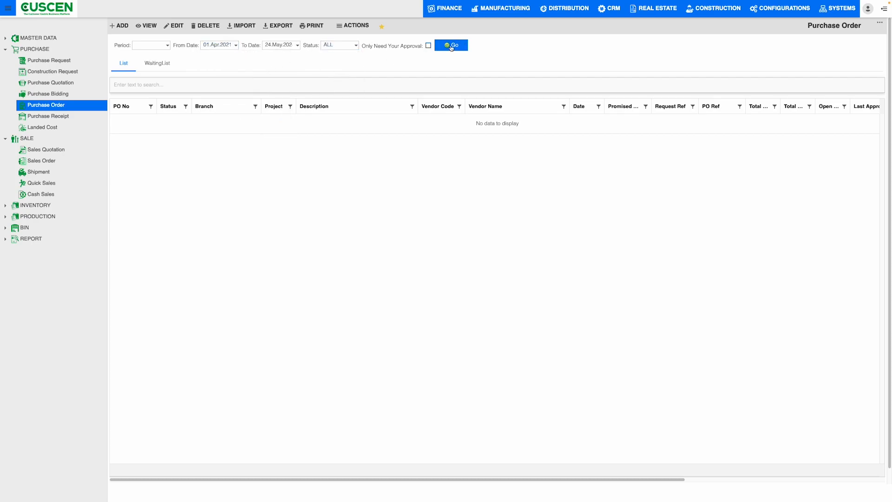
left_click(450, 45)
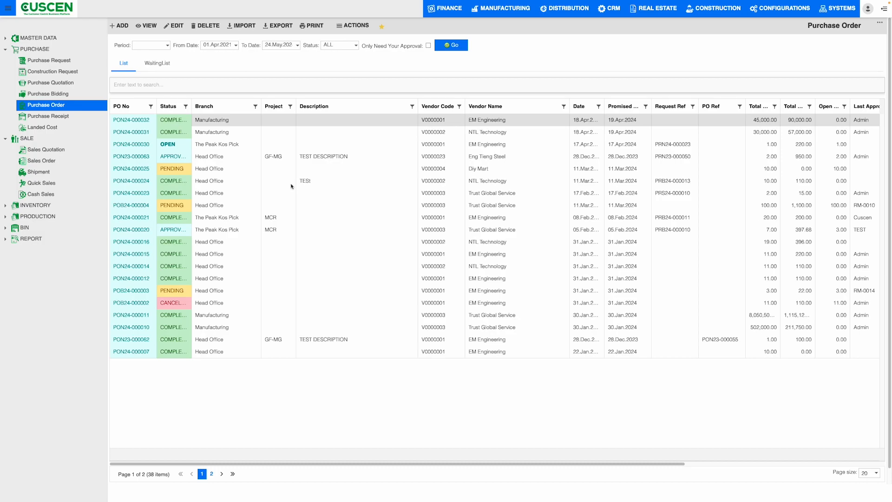
Widen the Status column of the purchase order list and sort the orders by Description.
left_click_drag(191, 105, 223, 101)
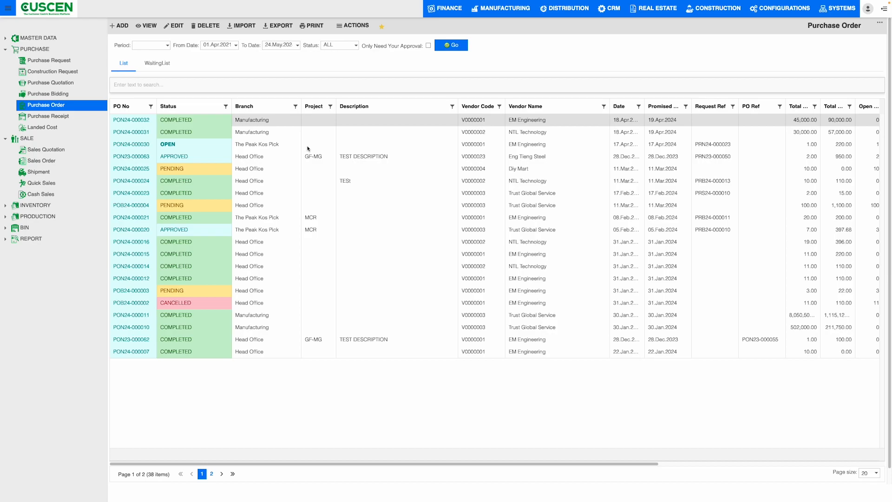
left_click(236, 46)
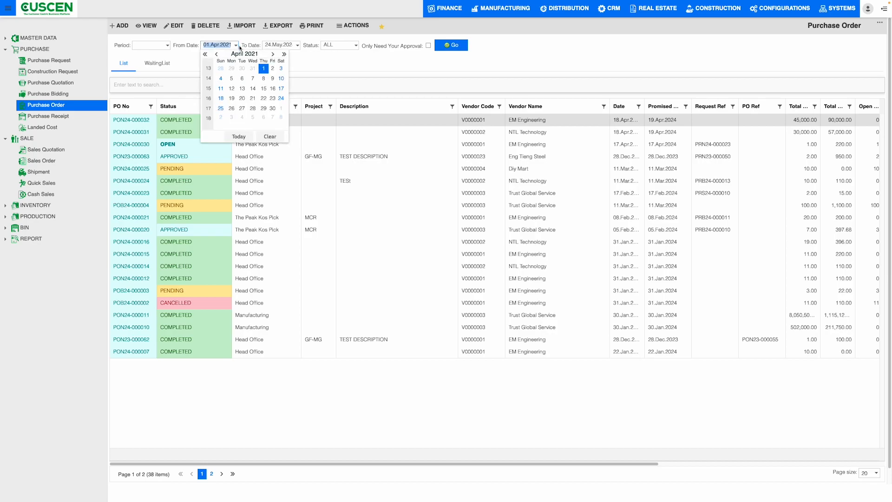
left_click(398, 106)
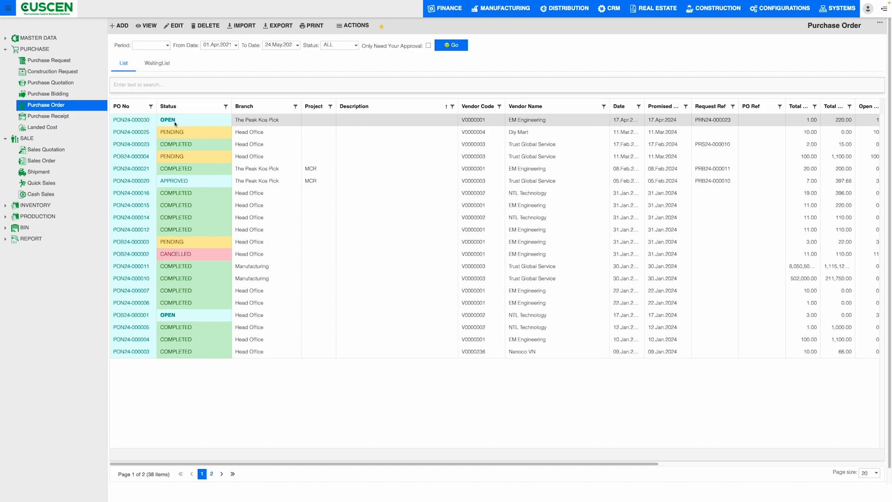
Open the details of The Peak Kos Pick purchase order with status OPEN and check its available actions.
triple_click(140, 120)
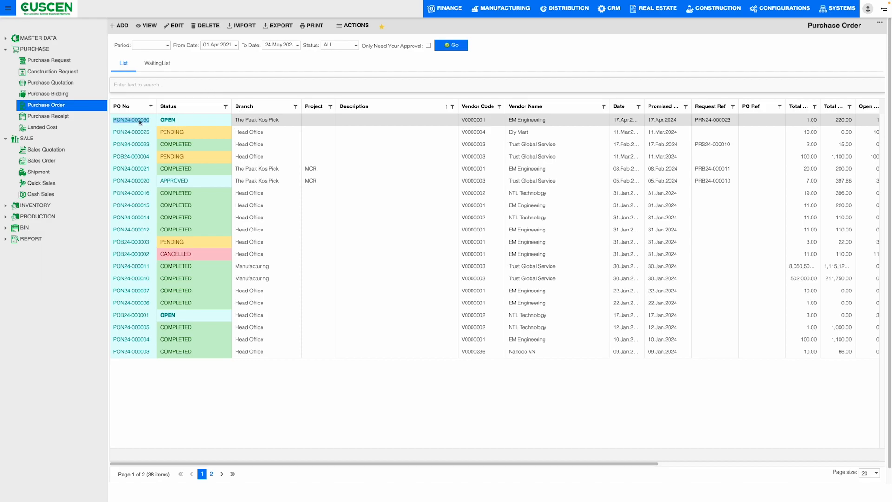
double_click(185, 121)
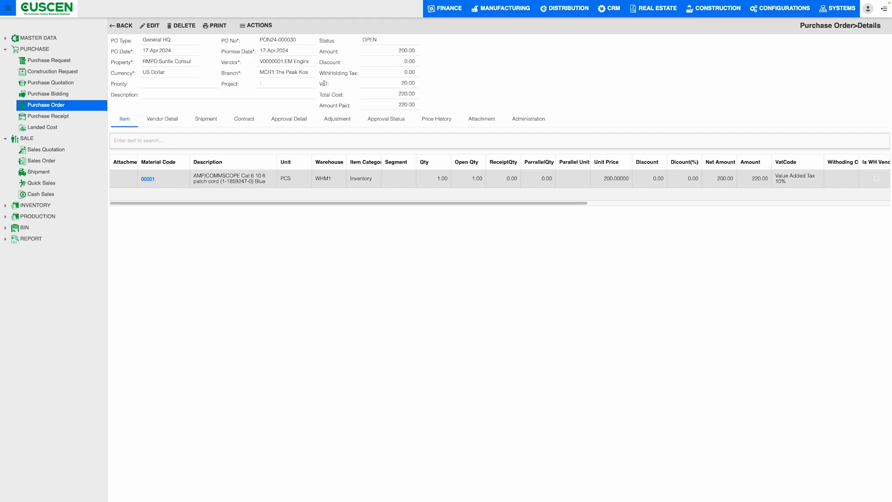
left_click(246, 27)
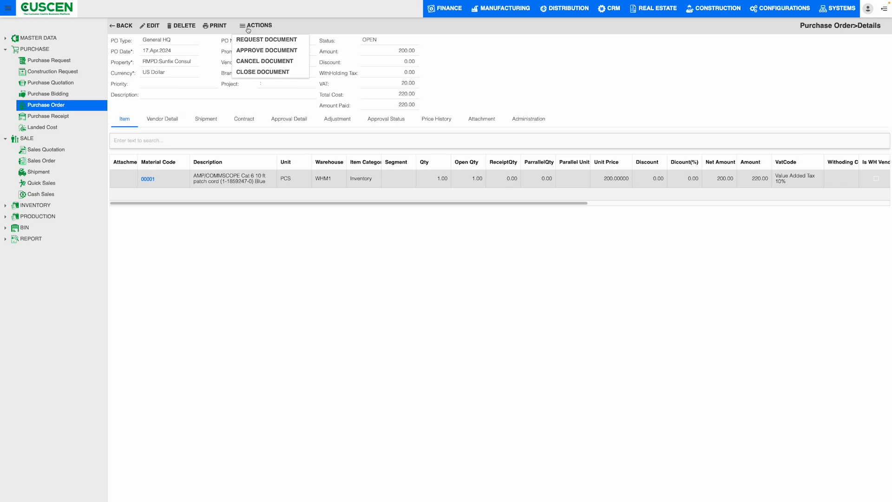
left_click(153, 122)
left_click(129, 122)
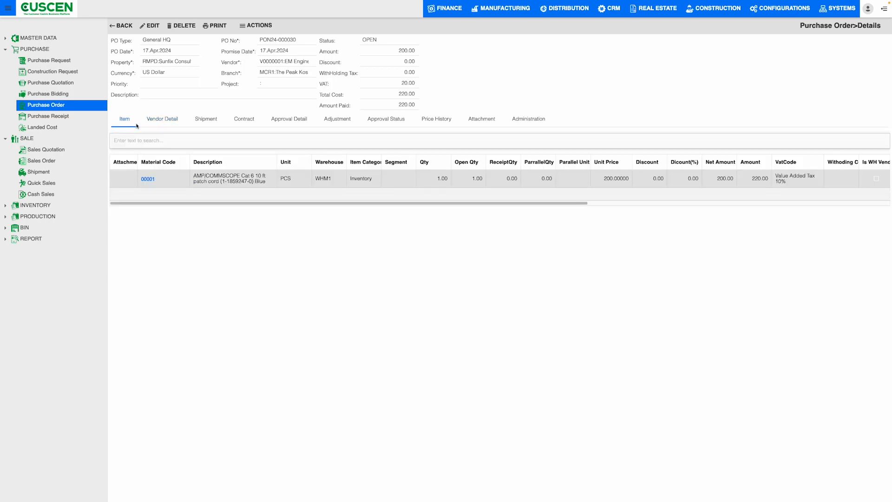
Examine the order's item line, including description, unit, warehouse, quantities and price, and widen the Item Category column.
left_click_drag(205, 176, 324, 179)
left_click(281, 175)
left_click(357, 181)
left_click_drag(381, 160, 390, 159)
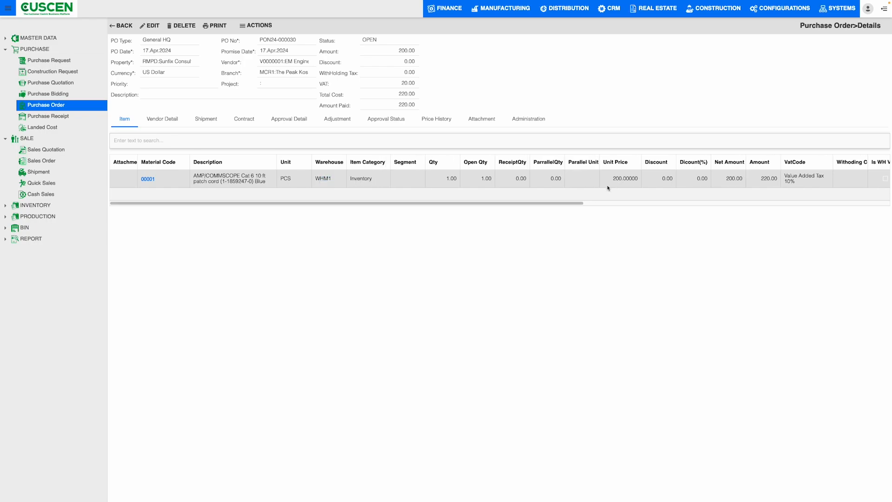
mouse_move(557, 203)
left_mouse_down()
mouse_move(804, 205)
mouse_move(553, 204)
left_mouse_up()
Review the purchase order's vendor, contract, approval and adjustment details.
left_click(158, 119)
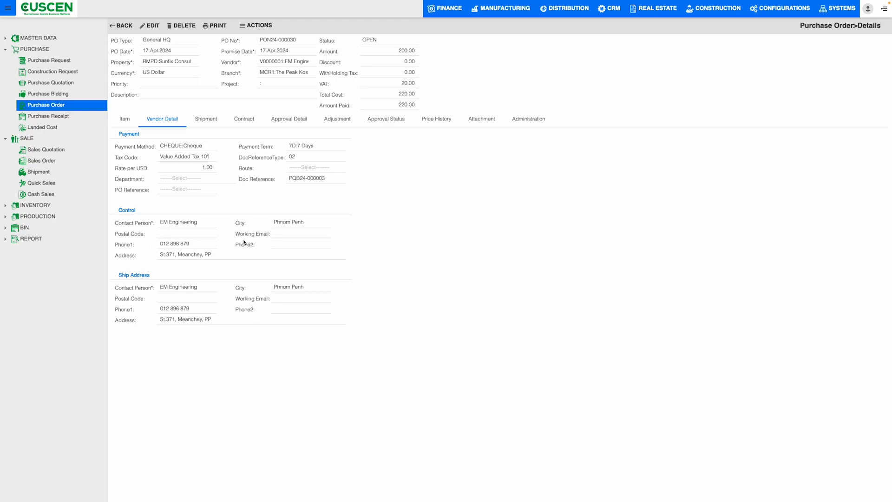
left_click(239, 122)
left_click(290, 122)
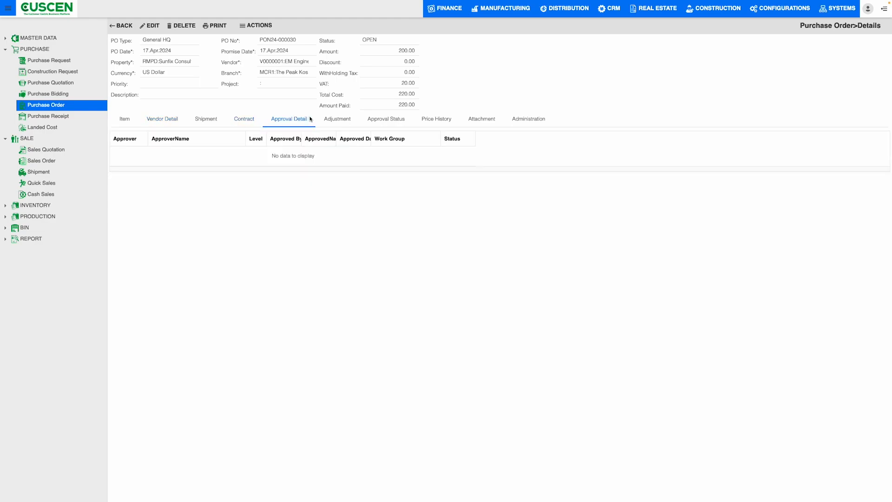
left_click(334, 122)
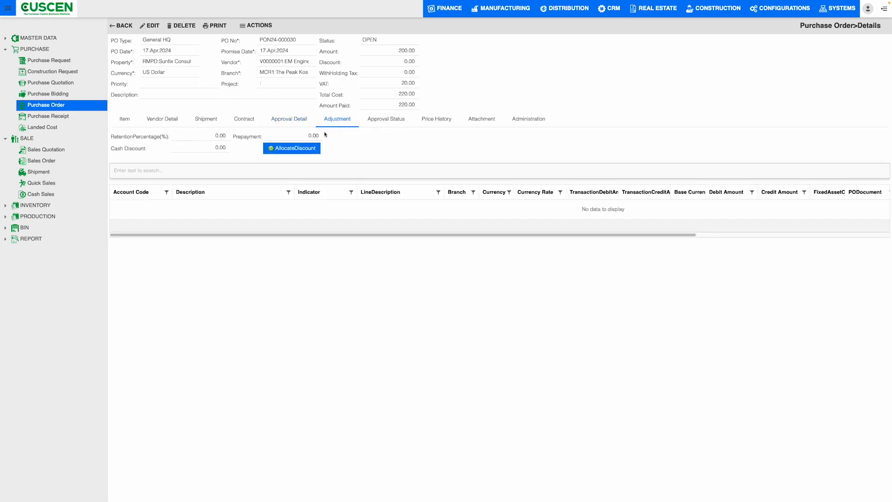
Check the purchase order's approval status and the vendors and unit prices in its price history.
left_click(383, 122)
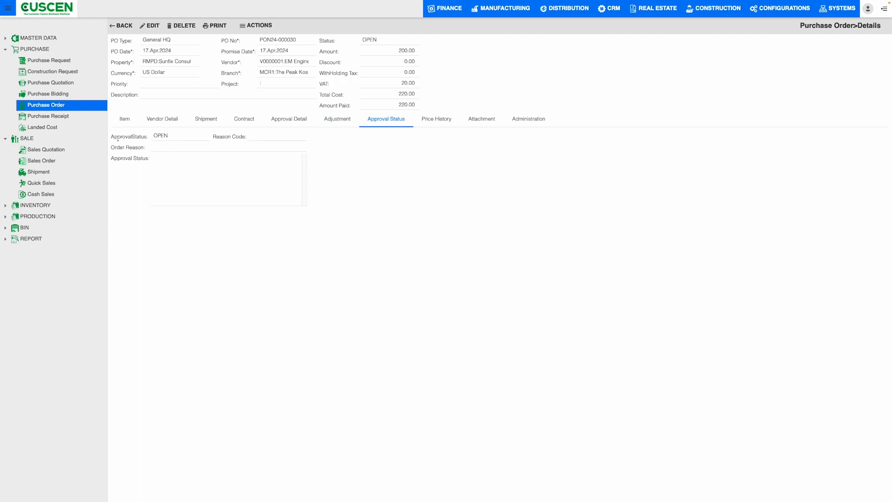
left_click_drag(111, 137, 156, 139)
left_click(437, 123)
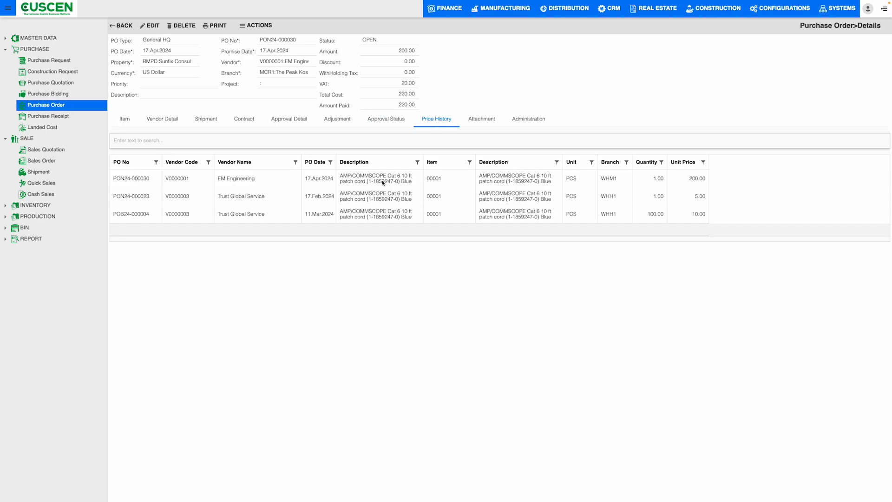
left_click_drag(121, 179, 222, 183)
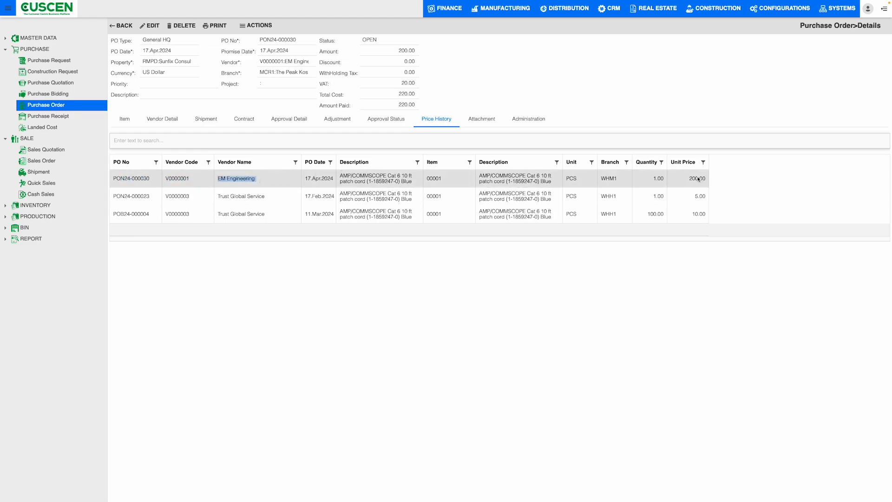
Start a new attachment row on the purchase order and check who created the order in its administration details.
left_click(488, 121)
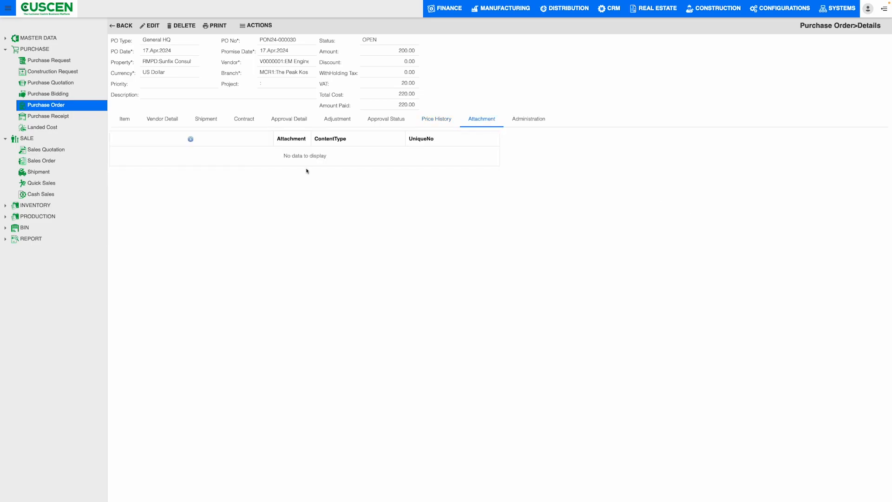
left_click(190, 139)
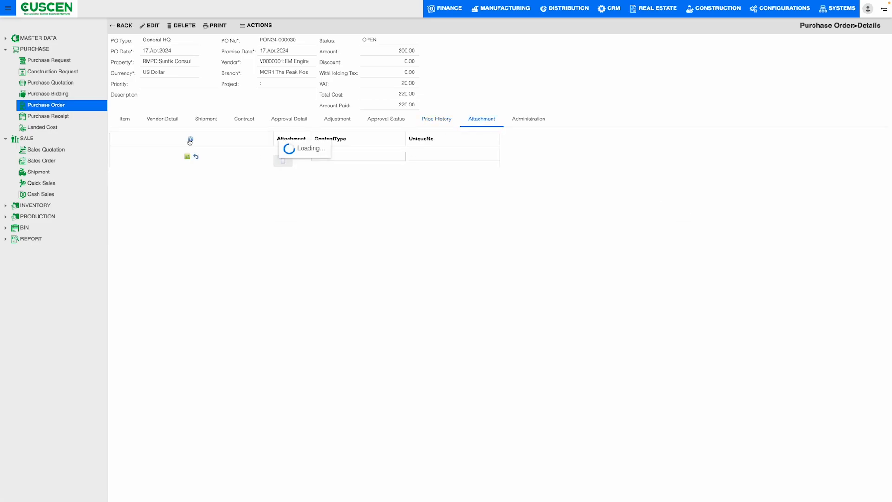
left_click(544, 121)
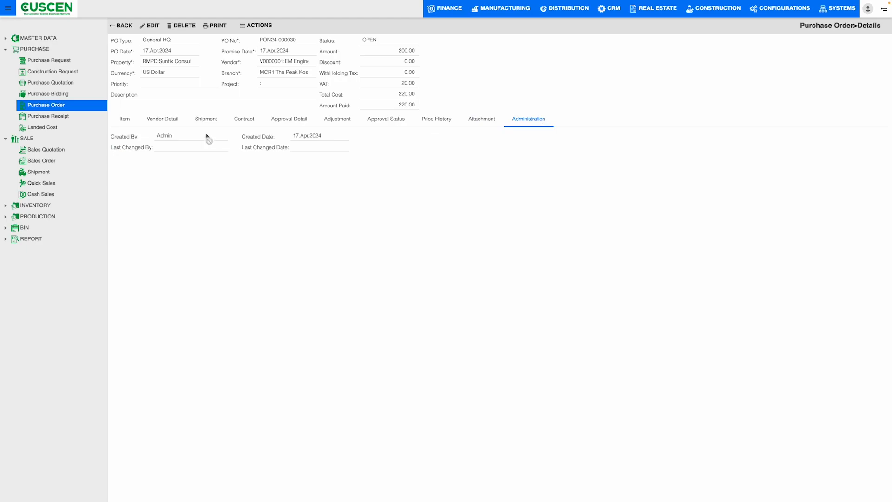
left_click_drag(158, 137, 179, 138)
left_click(228, 140)
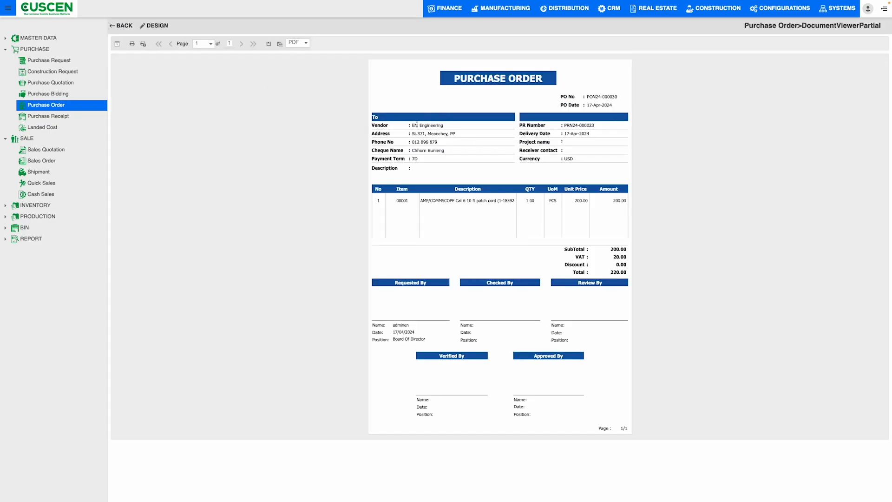
Check the vendor, PR number, delivery date and currency on the purchase order's print preview.
left_click_drag(409, 125, 441, 126)
left_click(508, 160)
left_click_drag(527, 125, 619, 129)
left_click_drag(563, 134, 627, 135)
left_click_drag(578, 160, 565, 160)
left_click(566, 160)
Check the item description, quantity, total and requester details on the printed purchase order.
left_click_drag(420, 200, 492, 202)
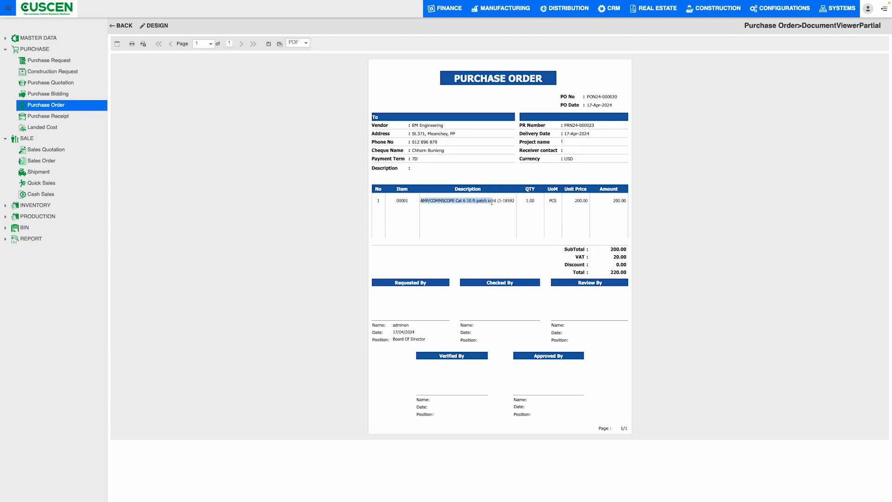
left_click(536, 203)
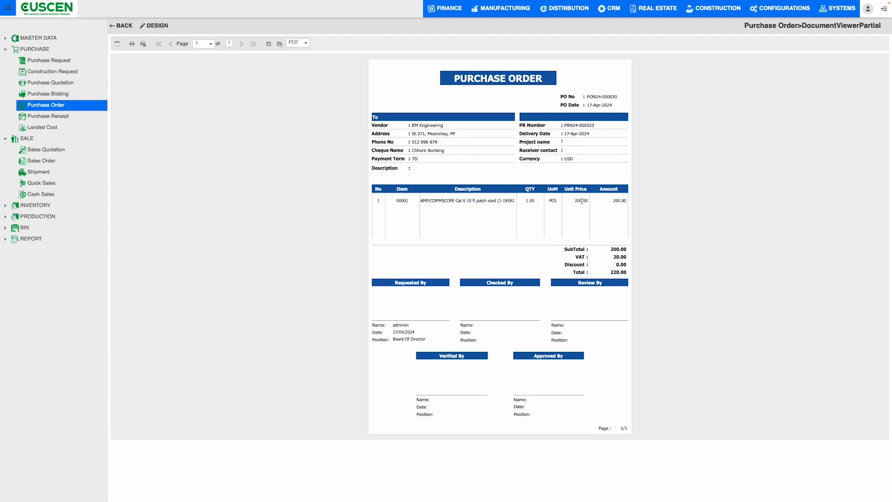
left_click_drag(610, 272, 624, 273)
left_click(516, 282)
mouse_move(393, 331)
left_mouse_down()
mouse_move(424, 338)
mouse_move(393, 340)
left_mouse_up()
left_click(471, 330)
Check the export formats offered for the printed purchase order, and leave it for the purchase receipt list.
left_click(306, 43)
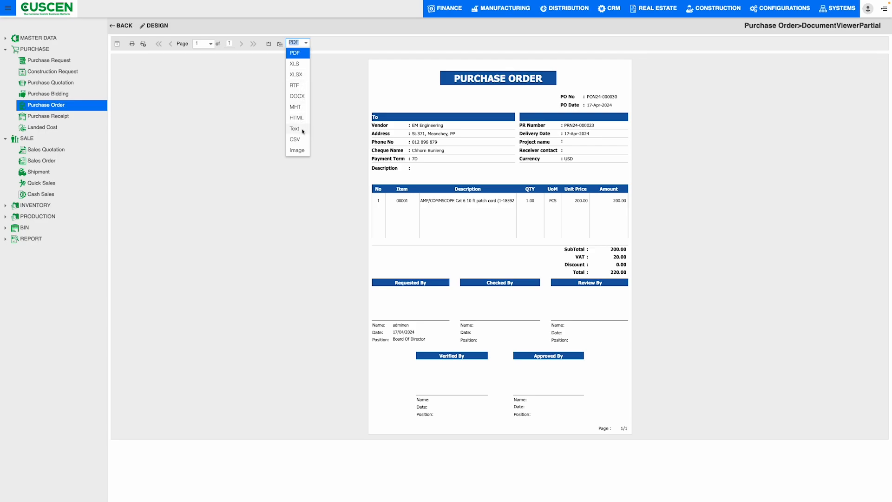
left_click(325, 143)
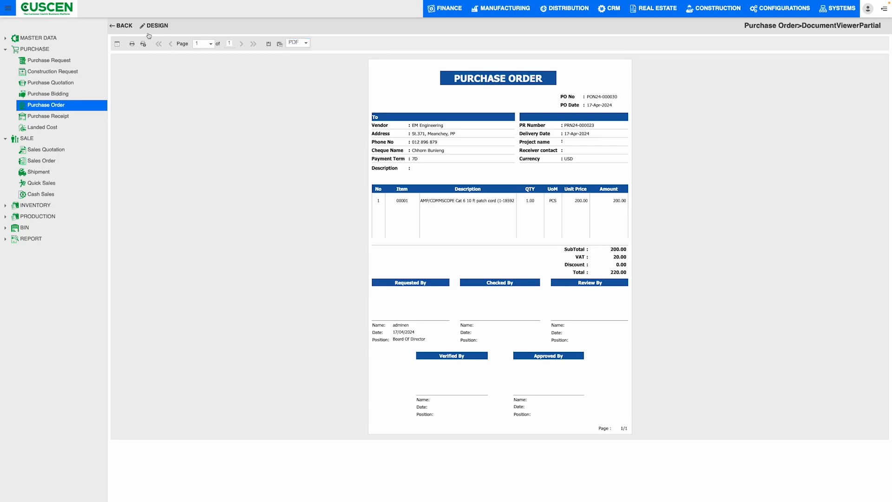
left_click(124, 26)
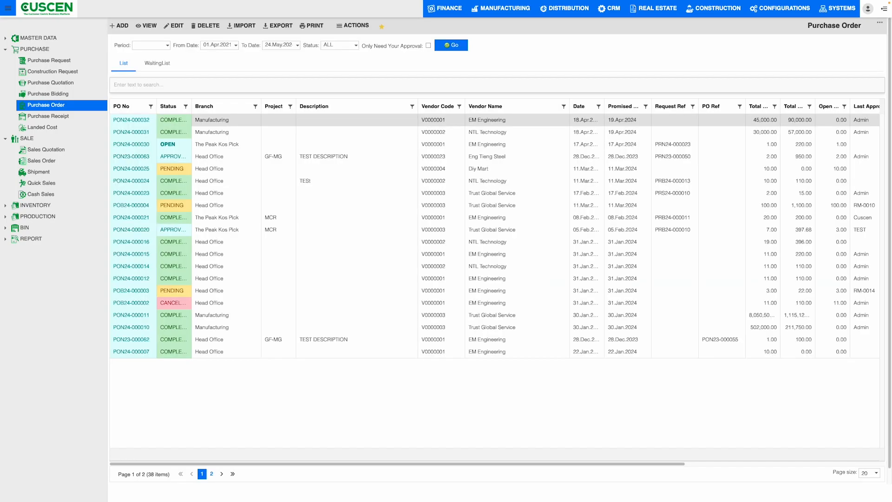
left_click(59, 118)
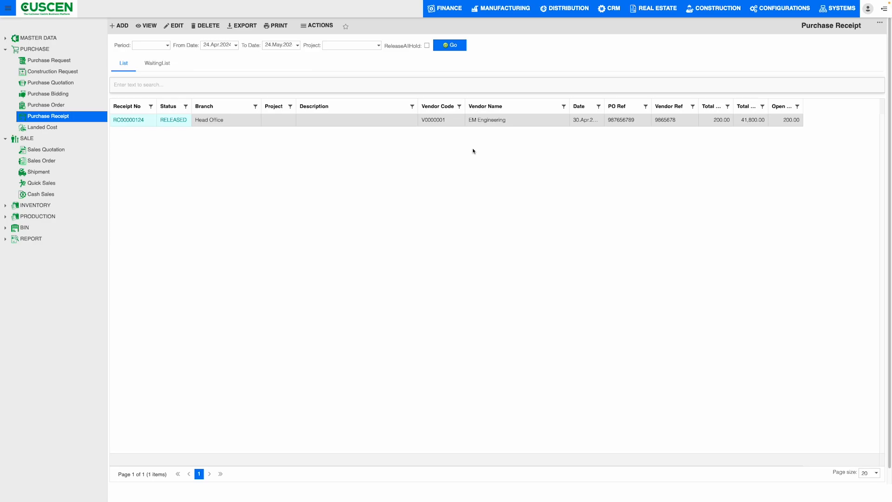
Filter the purchase receipt list to show receipts dated from 07 April 2021.
left_click(235, 45)
left_click(206, 54)
left_click(205, 55)
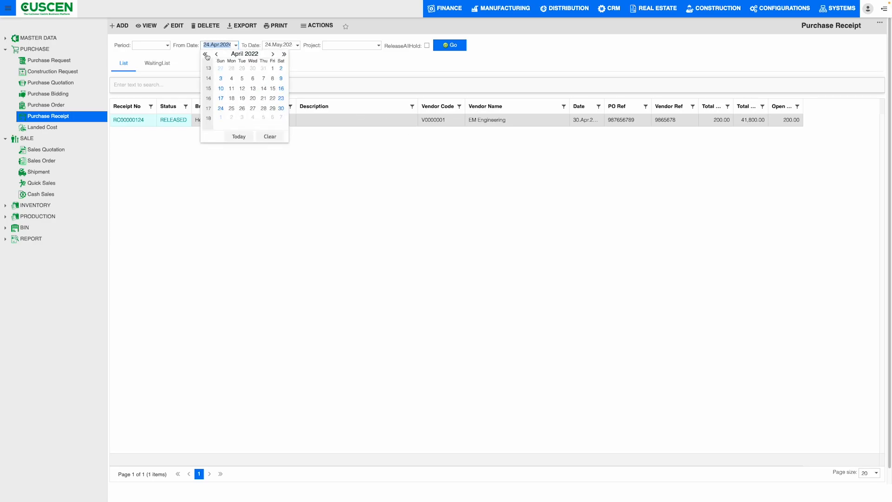
left_click(206, 55)
left_click(253, 78)
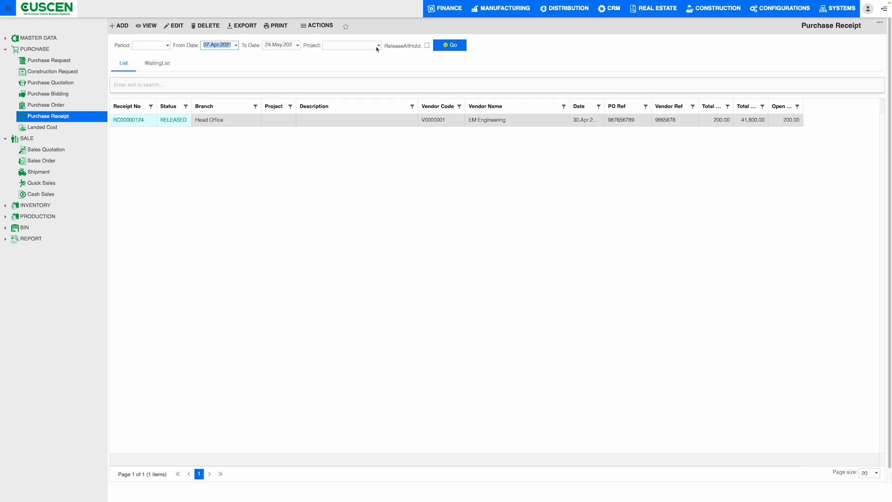
left_click(453, 47)
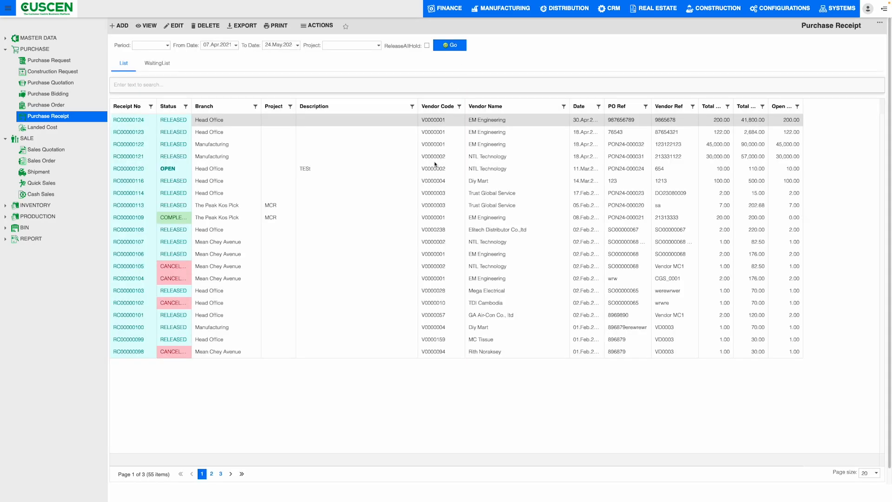
Filter the purchase receipts by the Home Development project.
left_click(378, 45)
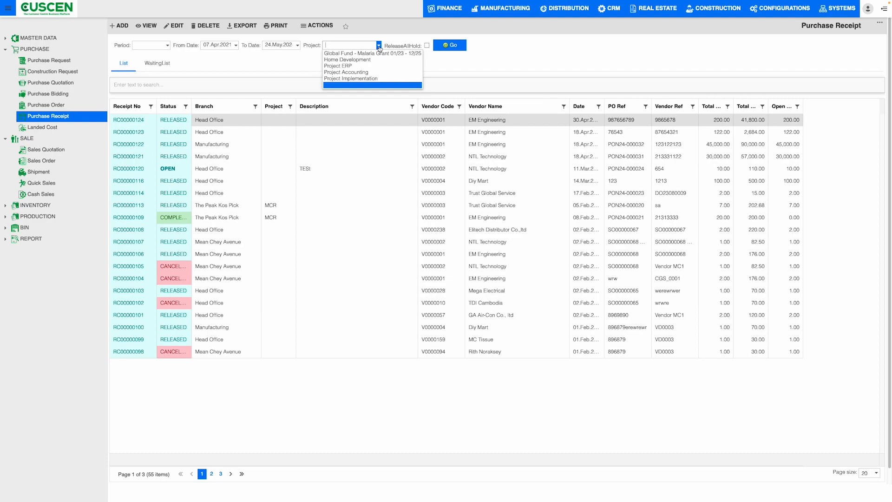
left_click(362, 61)
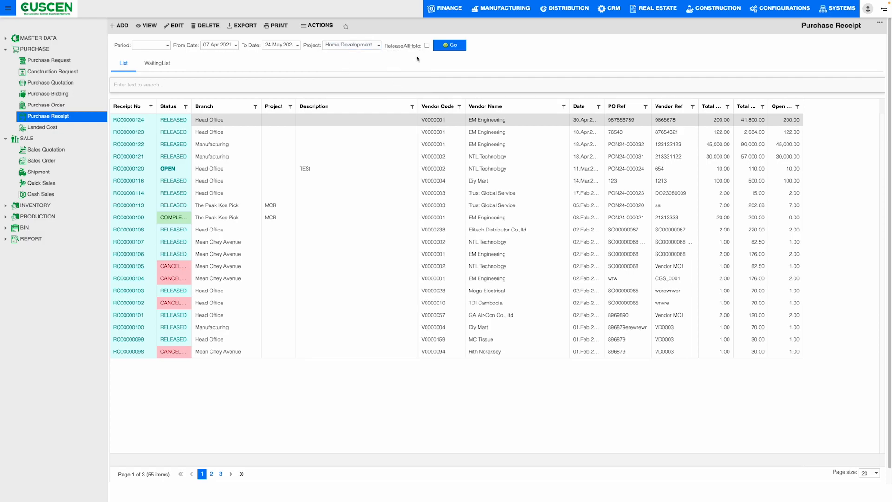
left_click(444, 47)
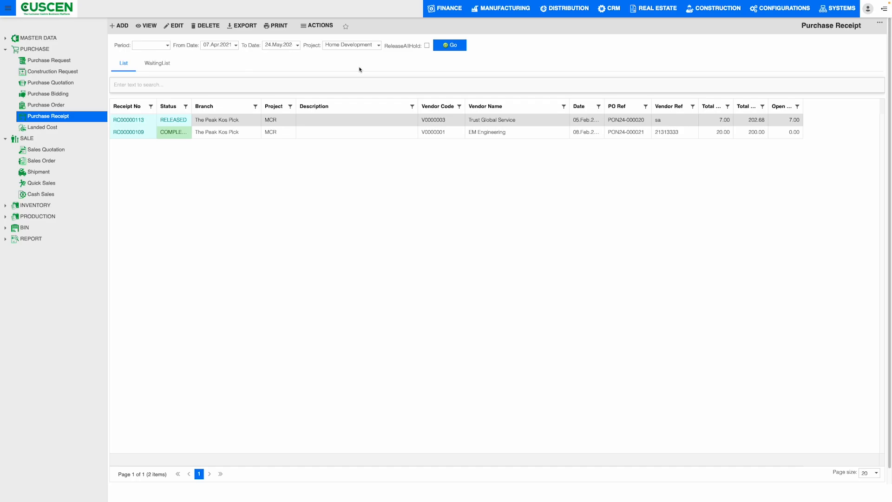
Show the purchase orders waiting for receipt and widen the Branch, Vendor Name, Currency and Total Cost columns.
left_click(157, 70)
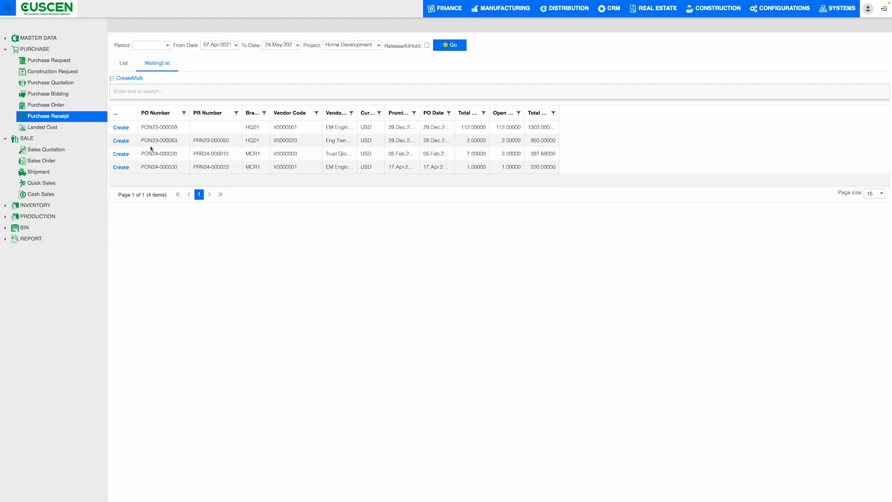
left_click_drag(140, 128, 177, 128)
left_click_drag(269, 113, 298, 113)
left_click_drag(384, 113, 357, 130)
left_click(391, 128)
left_click_drag(437, 113, 452, 113)
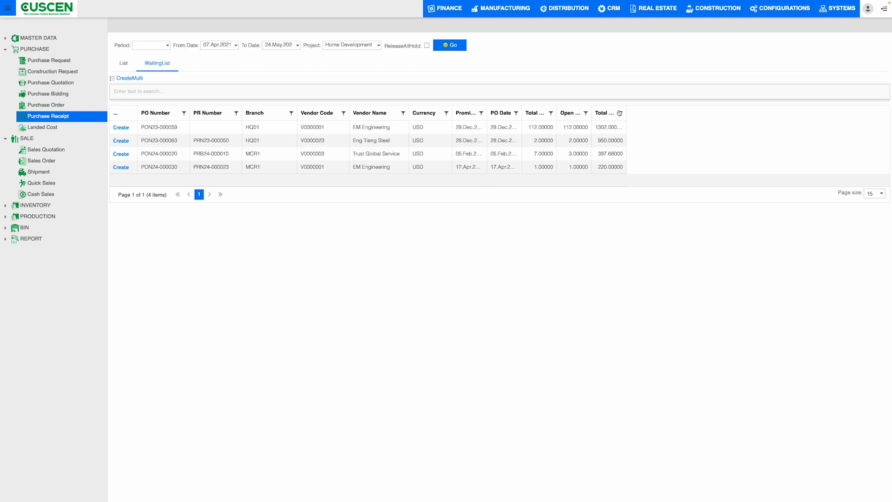
left_click_drag(626, 113, 652, 113)
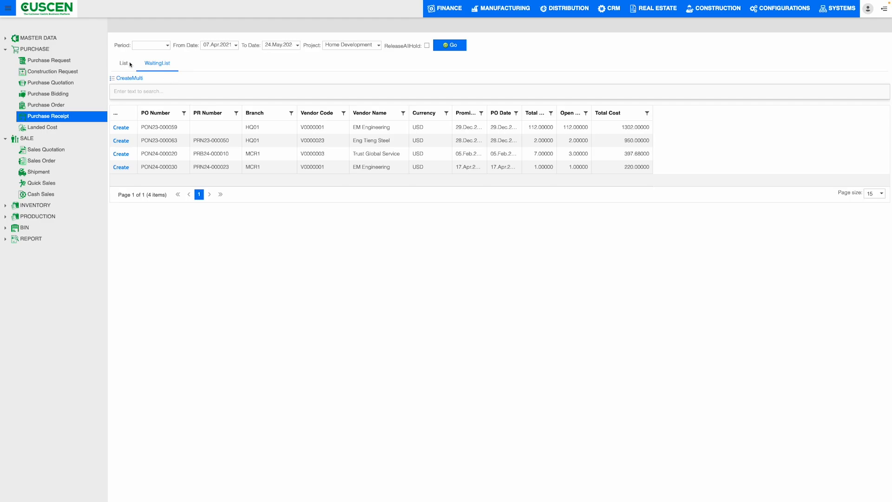
Start a receipt from the first waiting purchase order and check its receipt type and total cost.
left_click(120, 128)
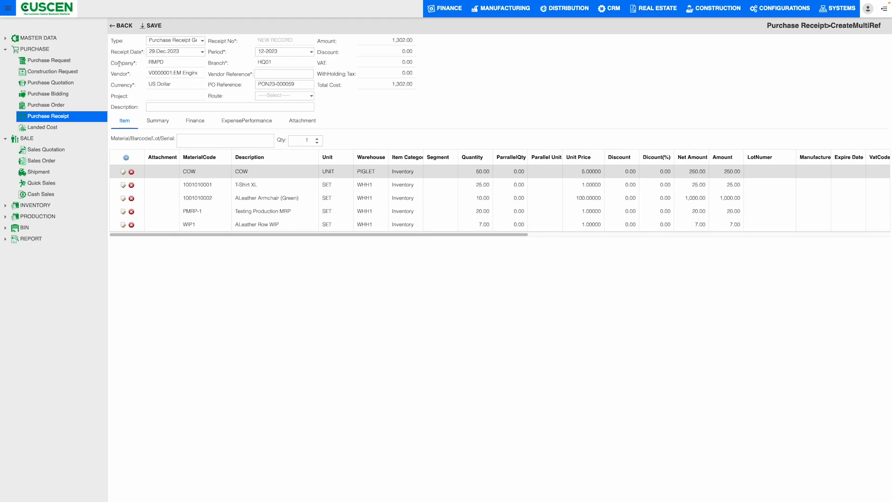
left_click(203, 41)
left_click(204, 41)
left_click_drag(394, 88, 423, 88)
left_click(426, 88)
Check the material description and unit of the COW line in the new receipt's summary.
left_click(167, 122)
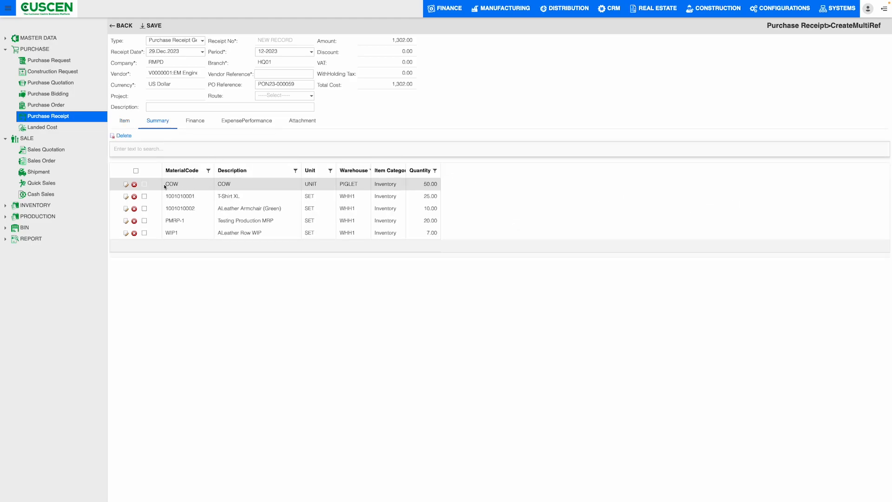
left_click_drag(220, 184, 238, 189)
double_click(310, 185)
key("Tab")
Review the receipt's finance, expense performance, attachment and item details, and return to the receipt list without saving.
left_click(200, 124)
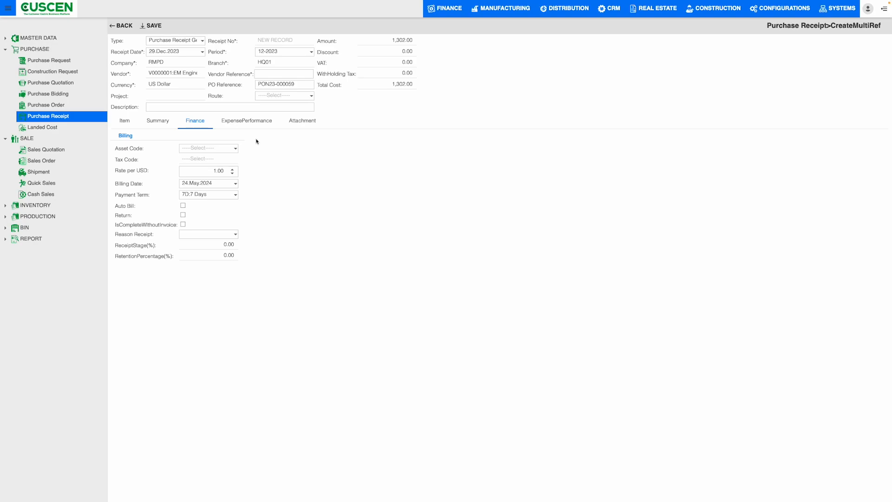
left_click(255, 123)
left_click(301, 124)
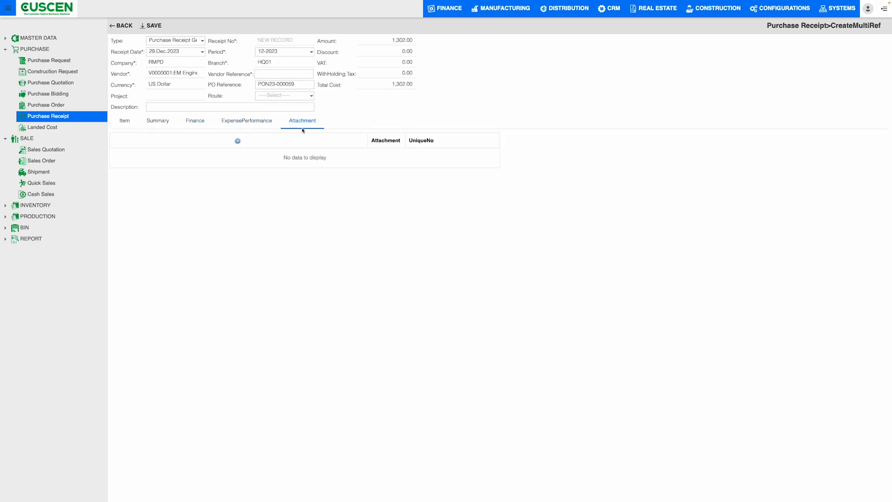
left_click(124, 122)
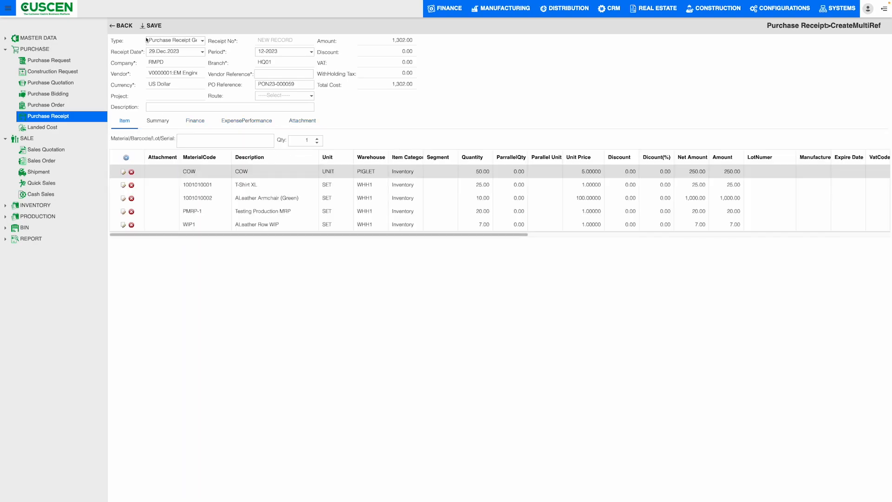
left_click(127, 27)
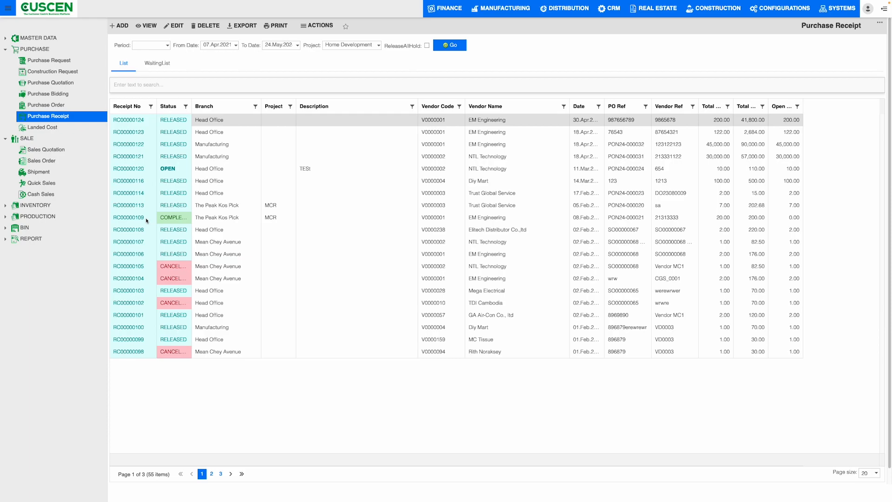
Open the landed cost list and filter it to documents dated from 01 April 2021.
left_click(54, 129)
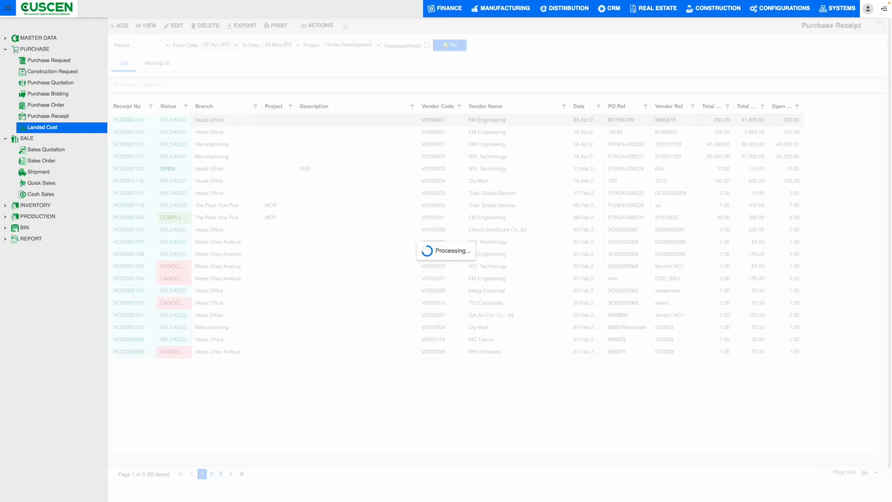
left_click(177, 45)
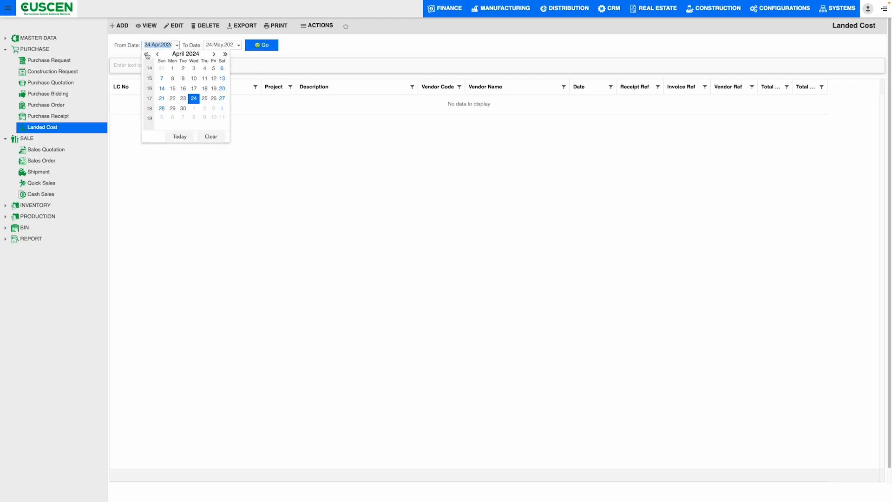
left_click(205, 69)
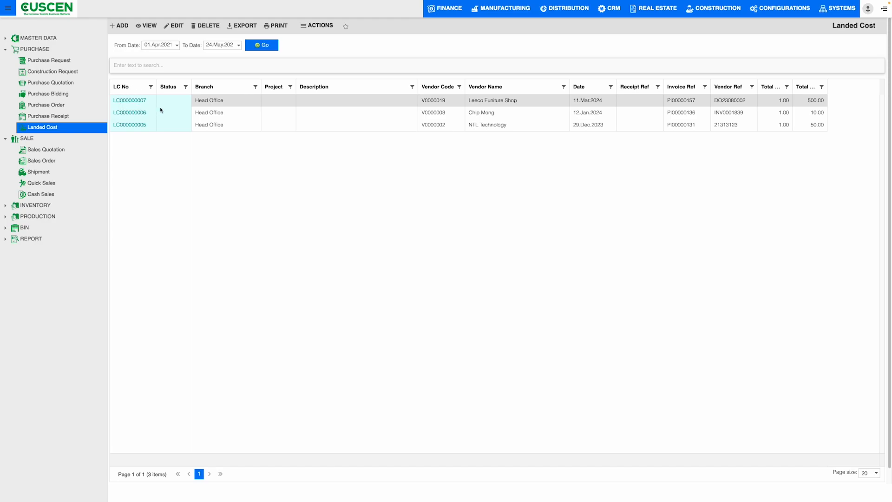
Check the first landed cost's branch, vendor and invoice reference, and widen the Total Qty and Total Cost columns.
left_click_drag(194, 101, 218, 104)
left_click_drag(454, 101, 553, 103)
left_click_drag(668, 101, 704, 102)
left_click_drag(793, 87, 854, 84)
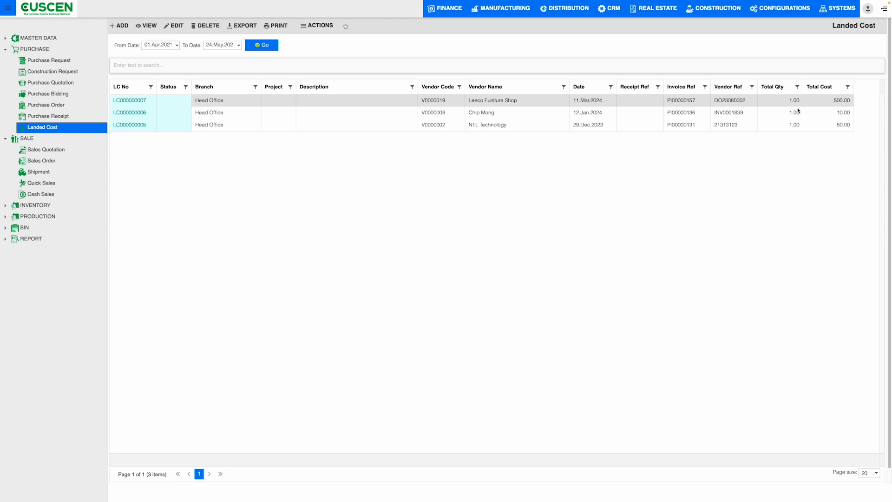
Check the document actions offered for landed costs, and open the Leeco Funiture Shop landed cost's details.
left_click(303, 26)
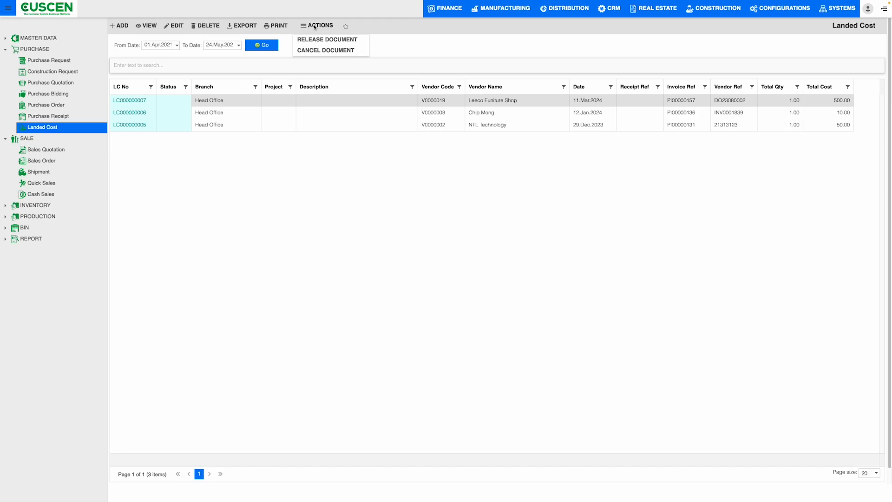
left_click(354, 65)
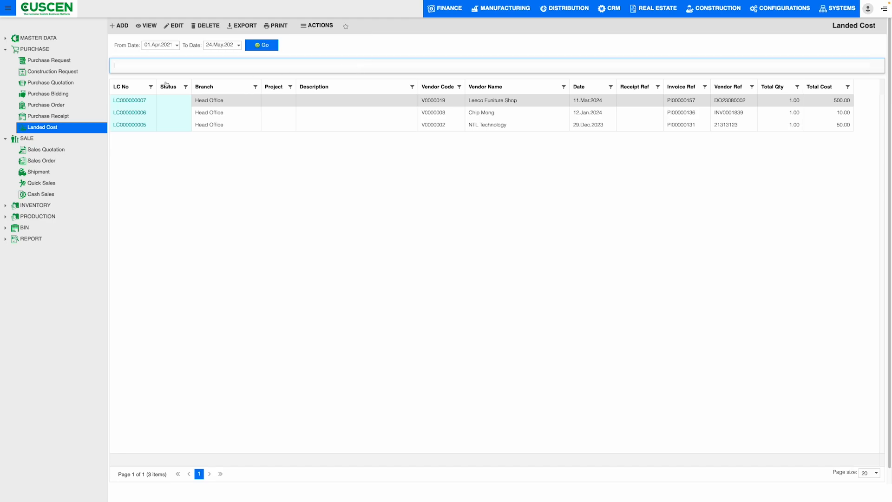
triple_click(208, 102)
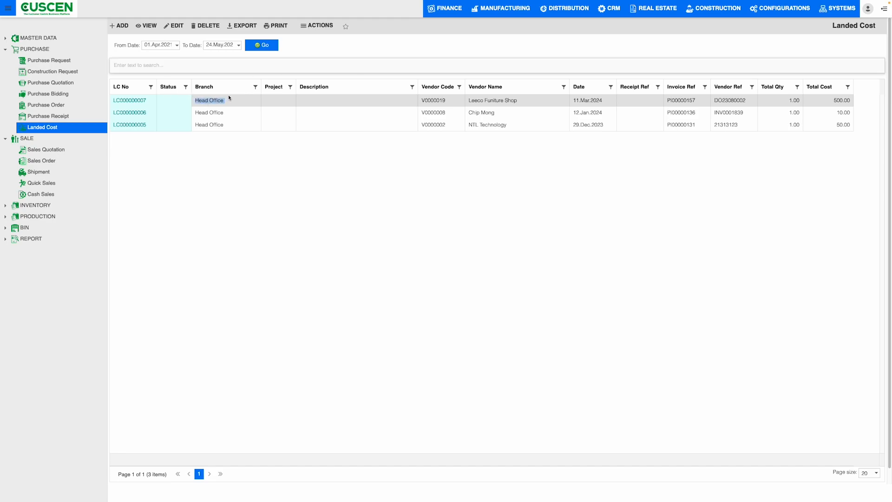
double_click(230, 98)
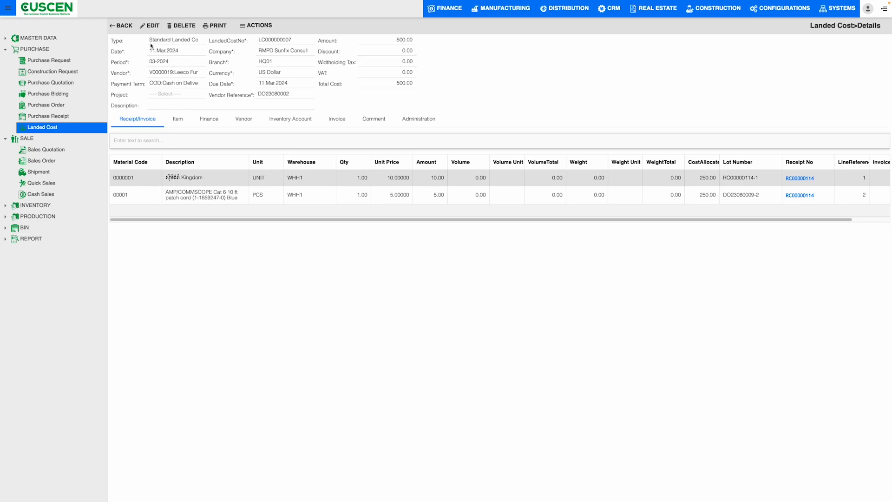
Examine the landed cost's vendor, company, branch and total cost, plus the amounts and receipt numbers of its receipt lines.
left_click(156, 73)
left_click_drag(259, 64, 276, 73)
left_click_drag(393, 83, 420, 85)
left_click(468, 89)
left_click_drag(291, 221, 337, 223)
double_click(406, 179)
left_click(753, 138)
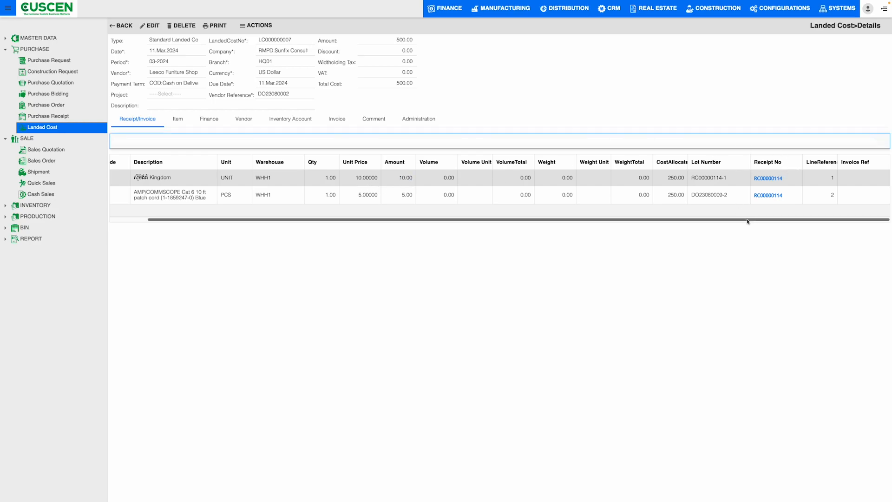
Examine the TRANSPORT item's description, category, unit price and amount on the landed cost, widening the Item Category column.
left_click(178, 122)
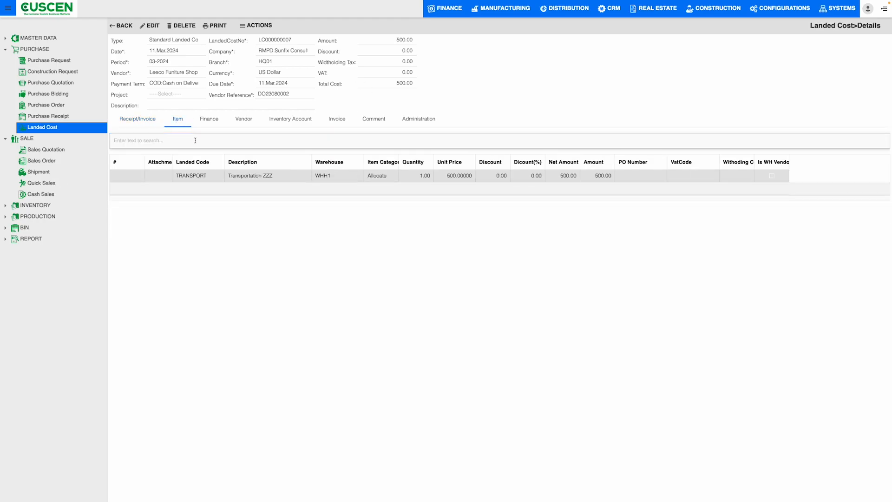
left_click_drag(176, 178, 217, 182)
left_click(283, 176)
double_click(399, 162)
double_click(395, 178)
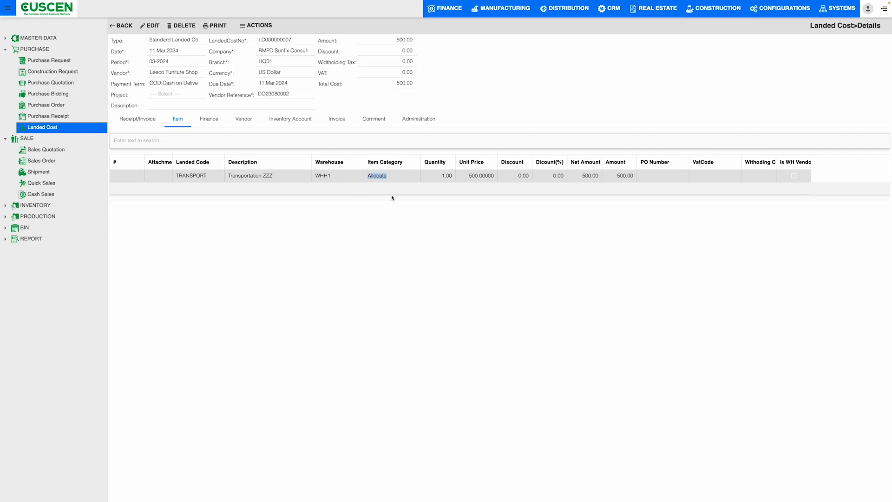
left_click(520, 179)
left_click_drag(494, 178, 475, 180)
left_click(576, 178)
left_click_drag(614, 178, 651, 179)
Check the landed cost's billing details and the vendor's payment and ship address sections.
left_click(207, 122)
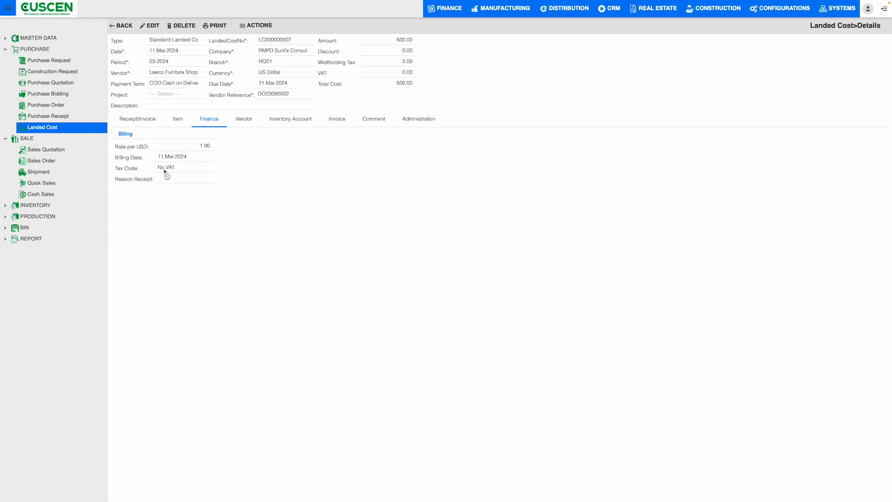
left_click(244, 122)
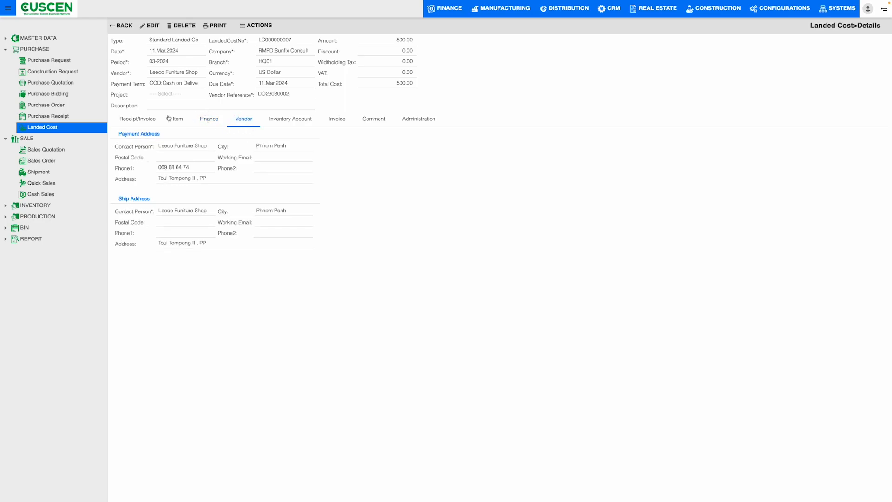
left_click_drag(119, 134, 160, 135)
left_click_drag(122, 199, 147, 201)
Review the landed cost's inventory account, invoice and comment details, and return to the landed cost list.
left_click(308, 117)
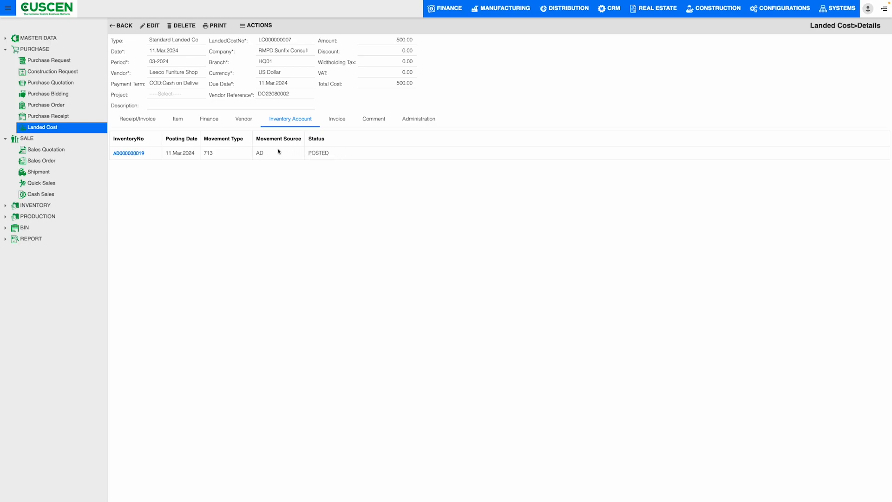
left_click(344, 121)
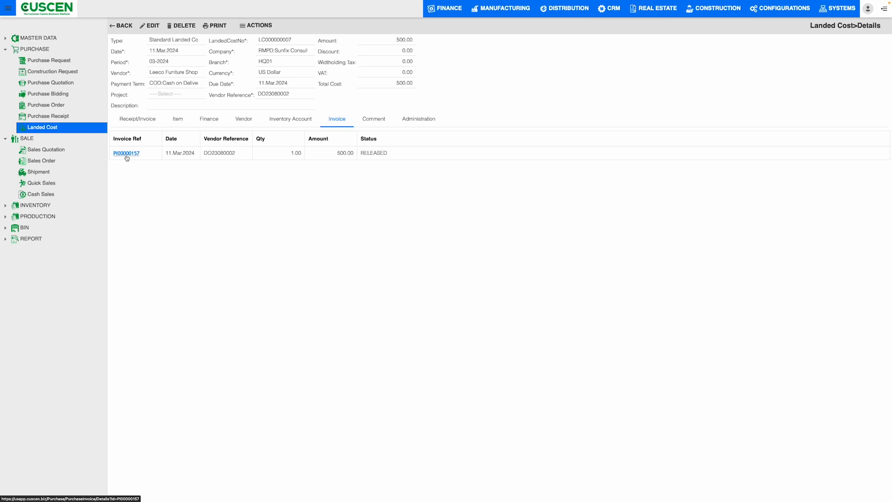
left_click(373, 123)
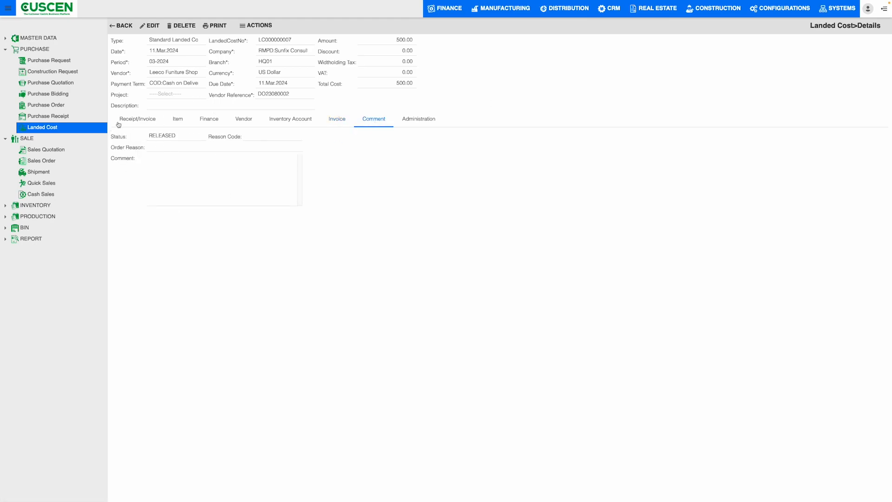
left_click(138, 122)
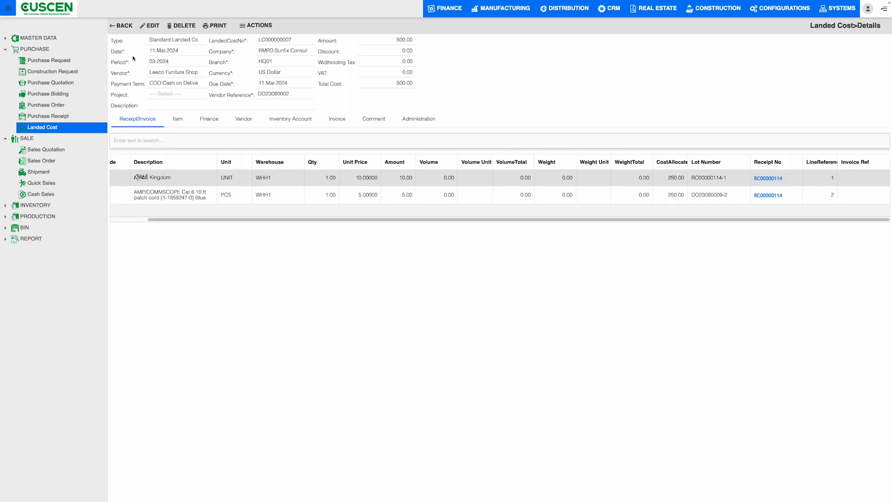
left_click(122, 26)
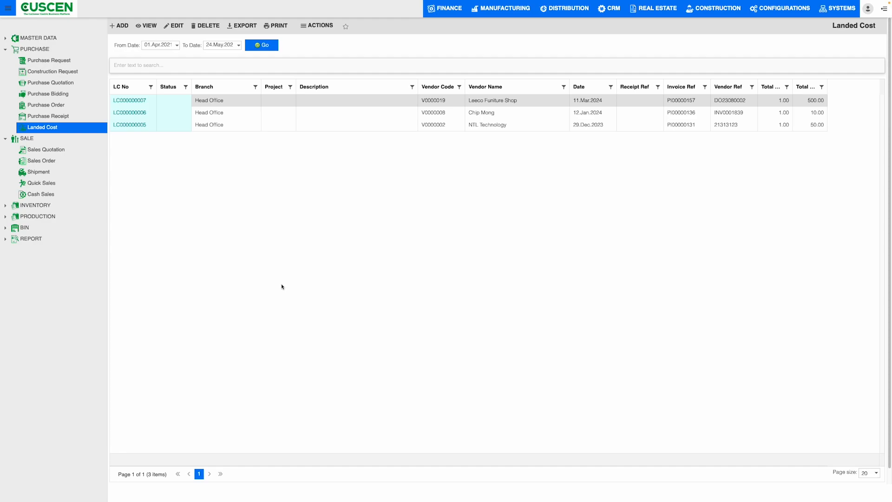
Open the sales quotation list.
left_click(57, 152)
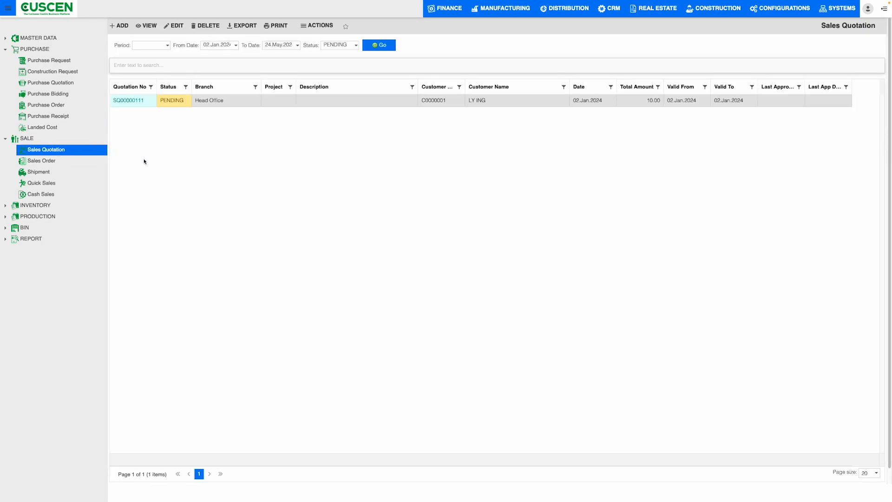
mouse_move(687, 2)
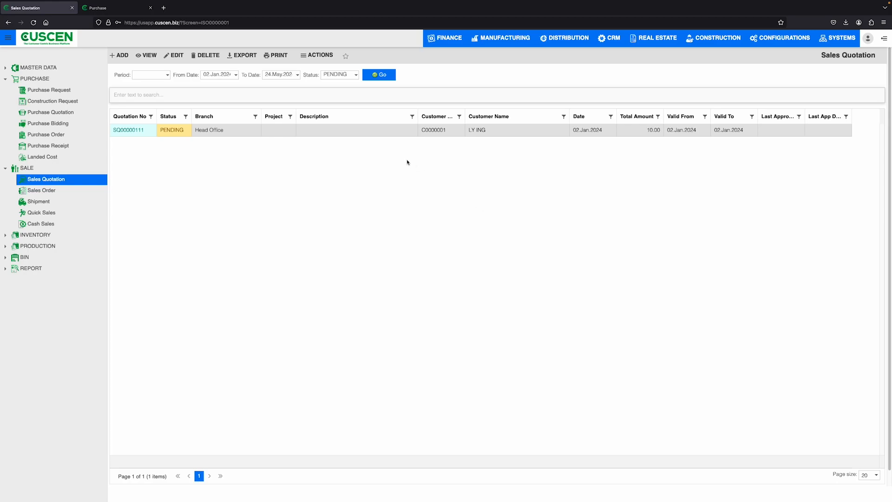
Filter the sales quotation list to start from 1 January of an earlier year with status ALL, and load the matching records.
left_click(236, 45)
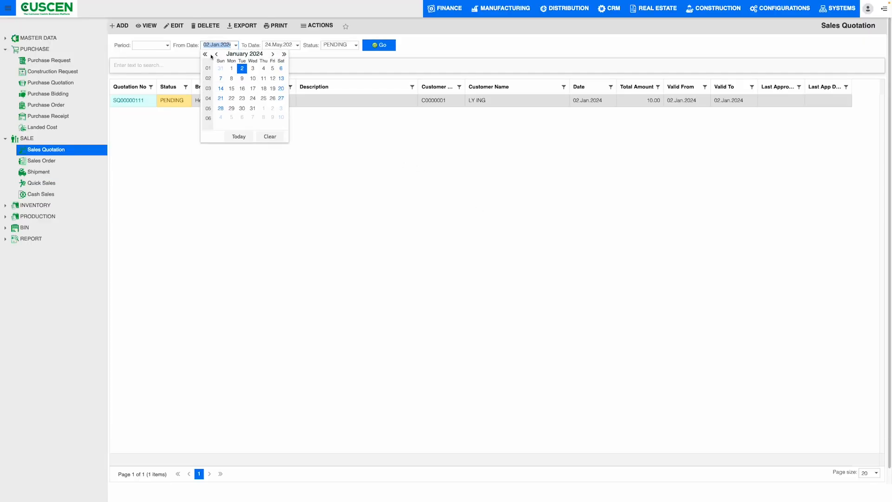
left_click(206, 54)
left_click(281, 68)
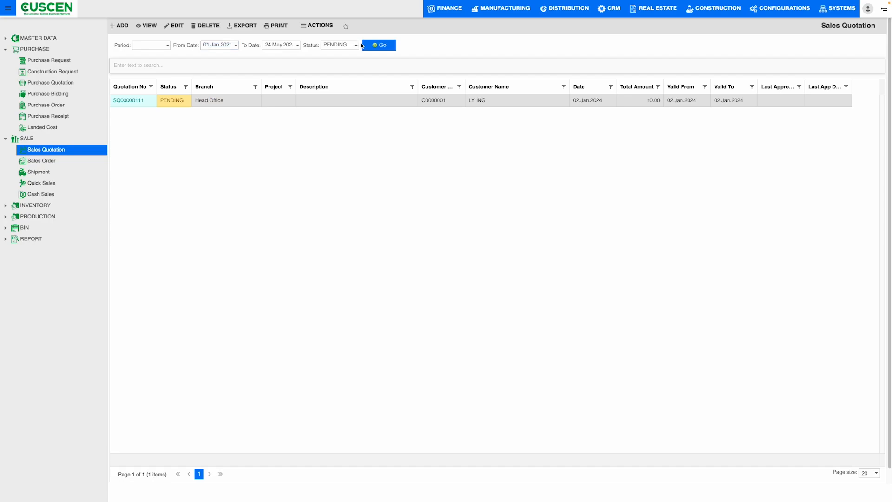
left_click(356, 45)
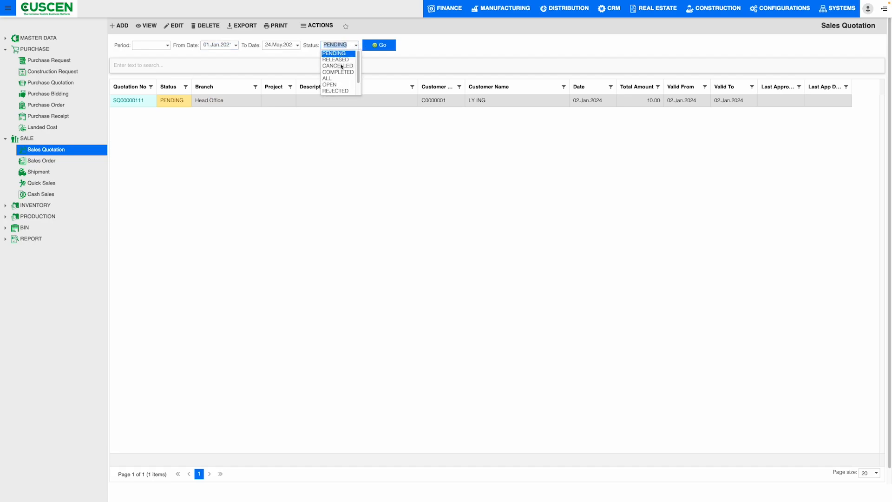
left_click(333, 78)
left_click(379, 46)
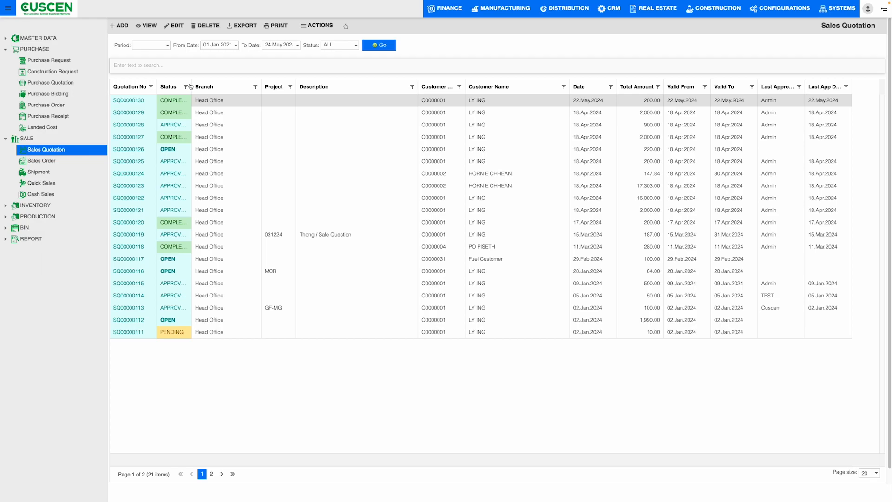
Widen the Status, Customer Code, Last Approver and Last App Date columns of the sales quotation list so their text shows fully.
left_click_drag(190, 85, 214, 86)
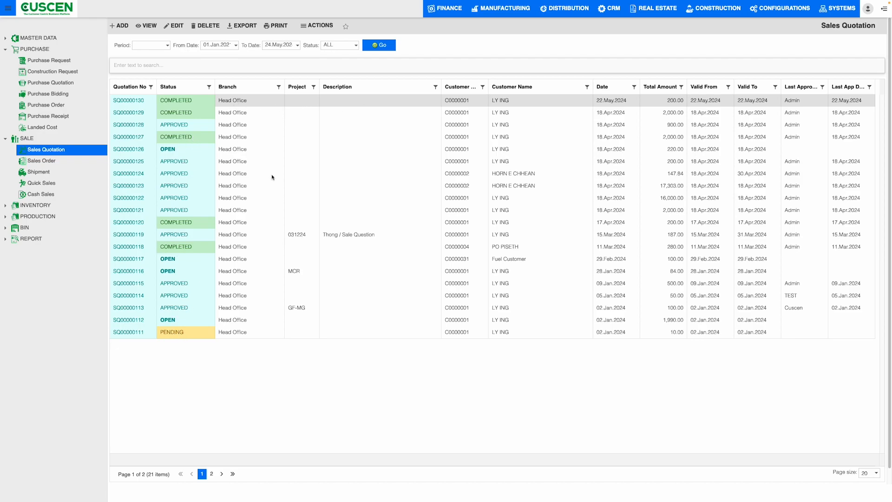
double_click(489, 87)
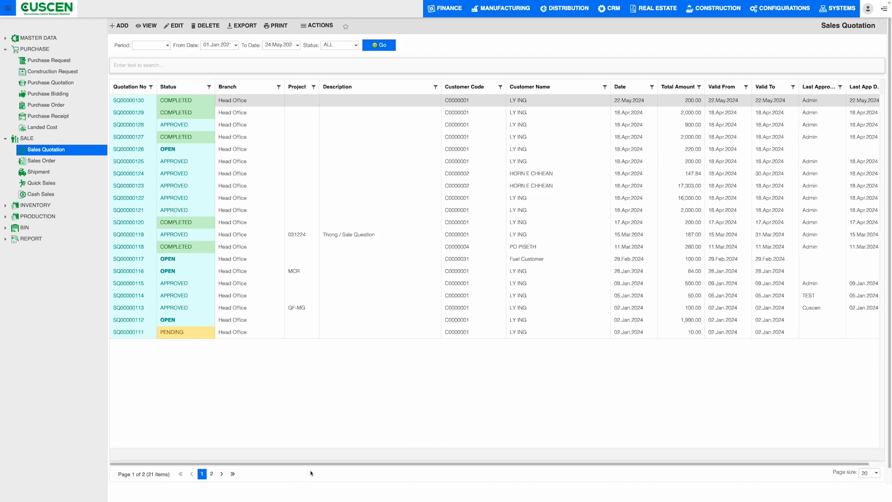
scroll(315, 464, "right", 3)
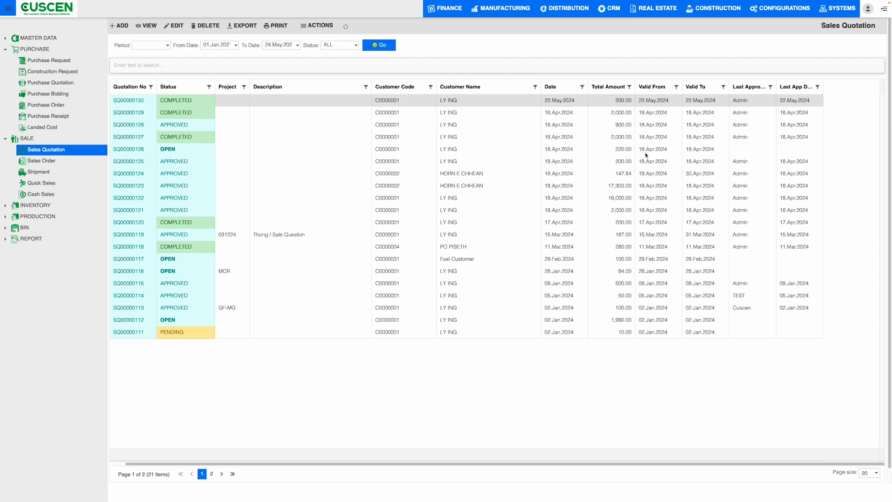
left_click_drag(775, 84, 857, 87)
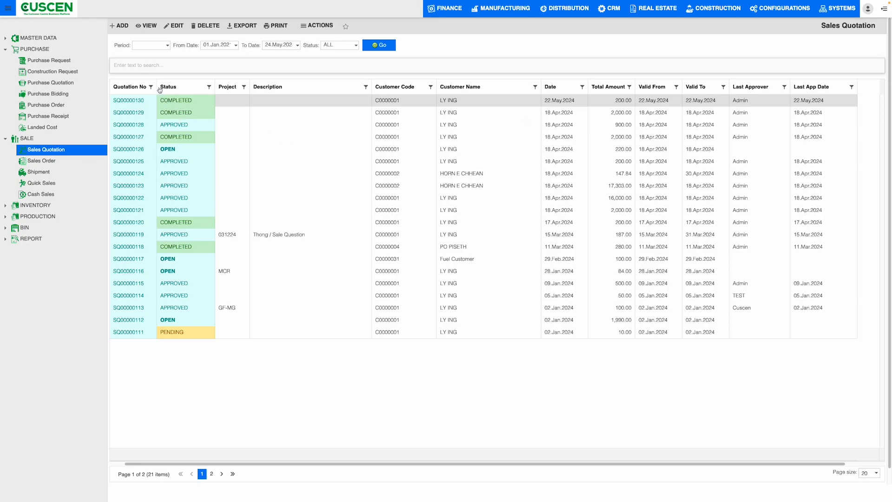
Start a new sales quotation and open the choices for its quotation type.
left_click(123, 27)
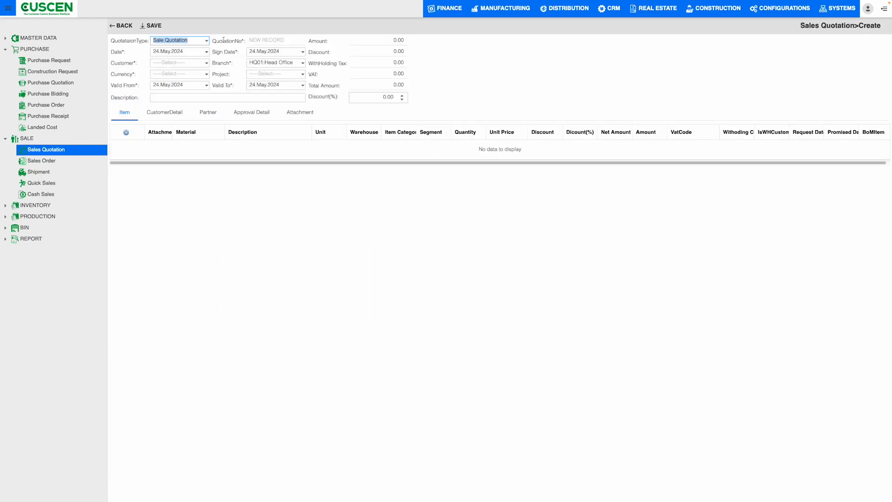
left_click(207, 40)
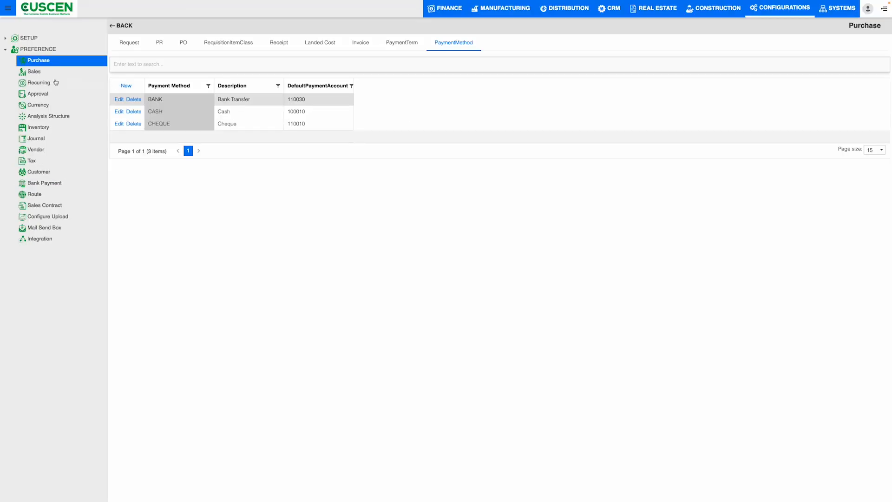
Open the Sales preferences in the configurations.
left_click(35, 72)
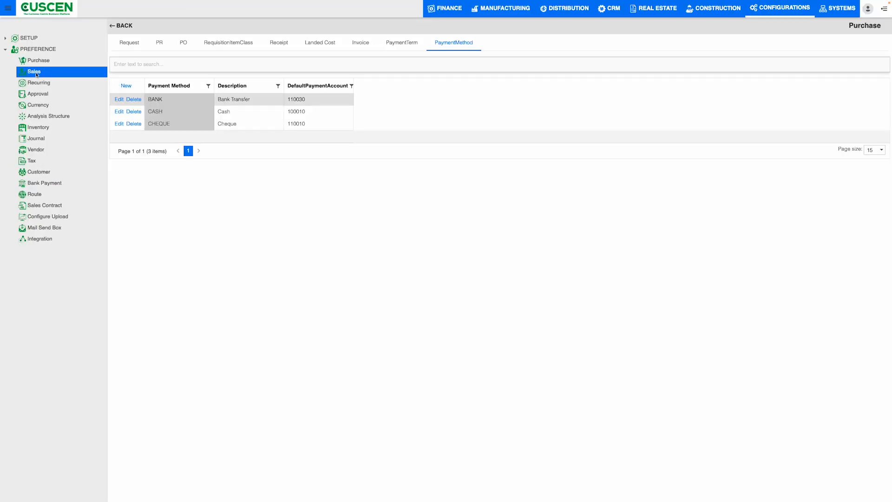
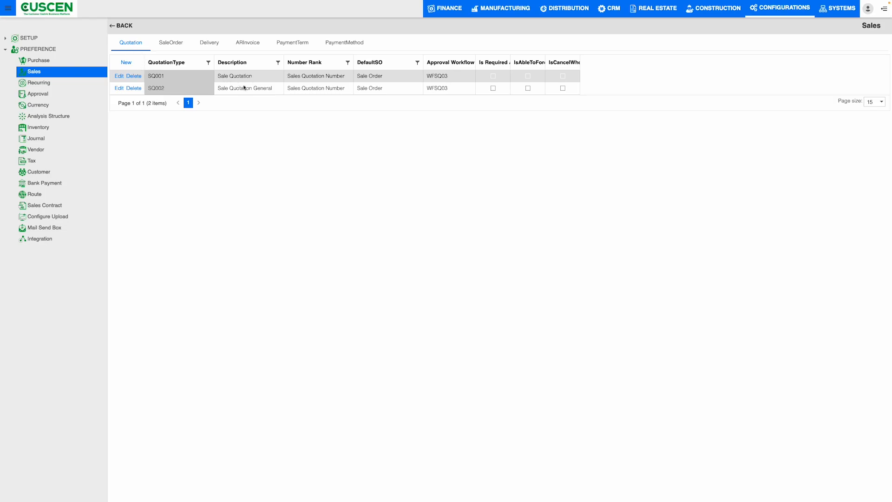
Compare the quotation types in the Sales preferences with the type choices offered on the new sales quotation.
left_click_drag(279, 92, 235, 89)
left_click(270, 114)
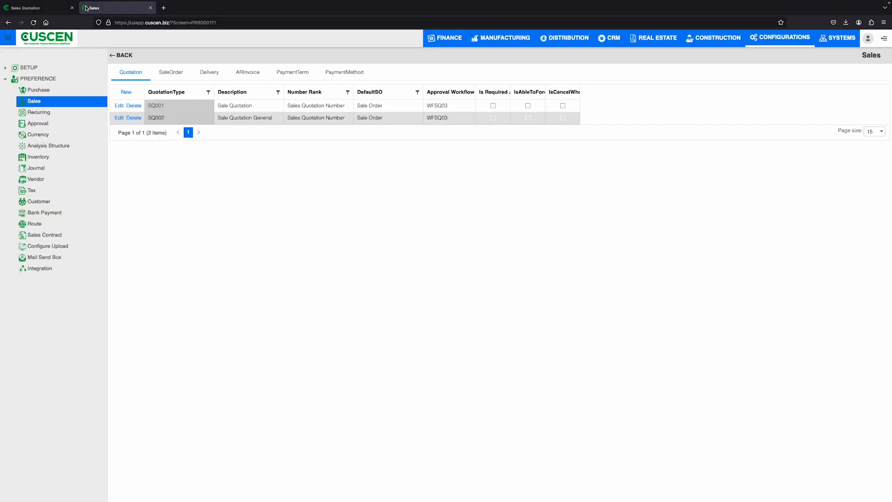
left_click(206, 70)
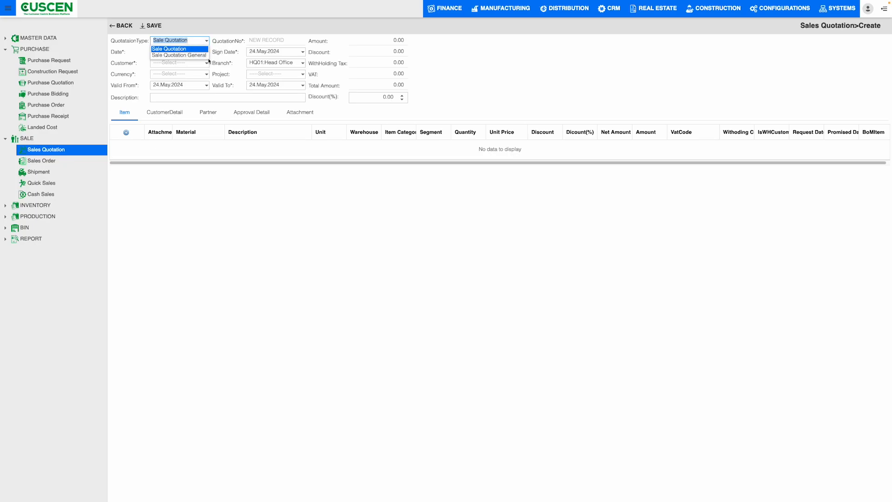
left_click(178, 33)
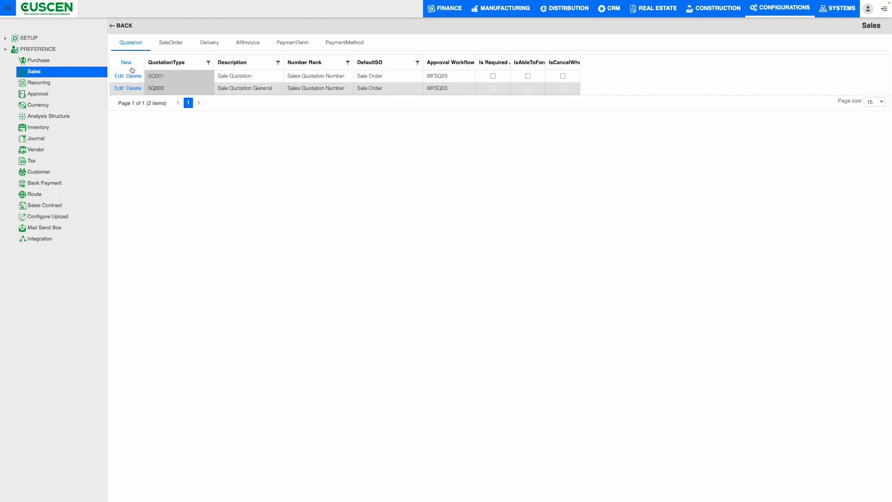
Start a new quotation type with number rank Workflow and approval workflow WFSOEMAIL.
left_click(126, 63)
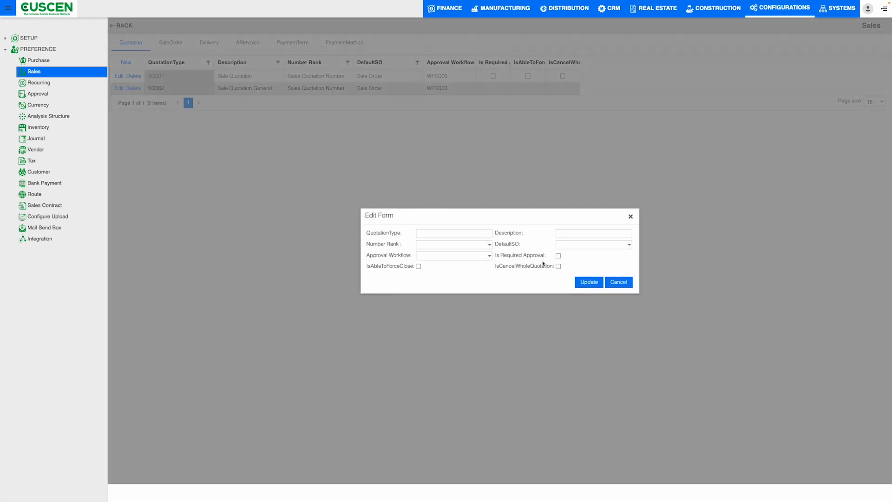
left_click(437, 233)
left_click(489, 245)
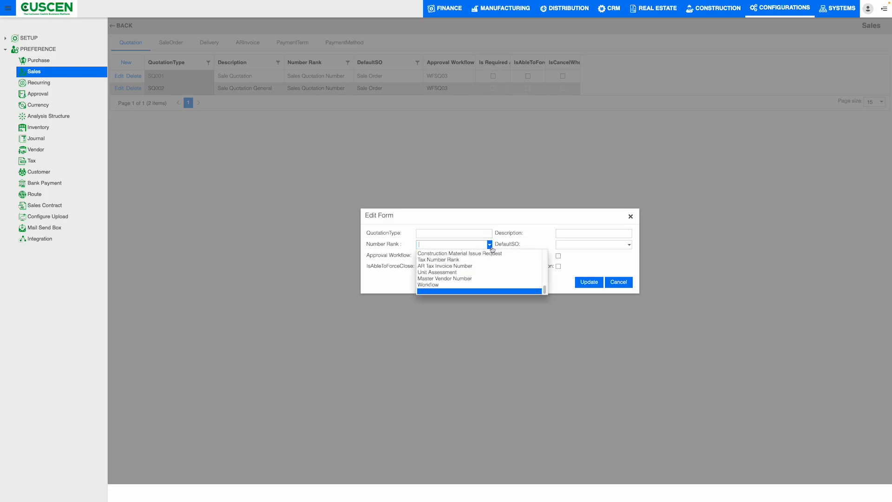
left_click(463, 283)
left_click(489, 255)
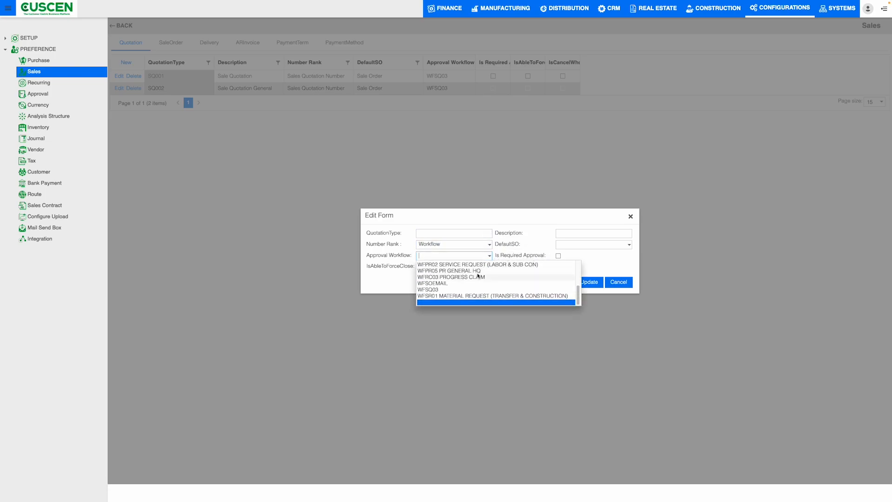
left_click(454, 284)
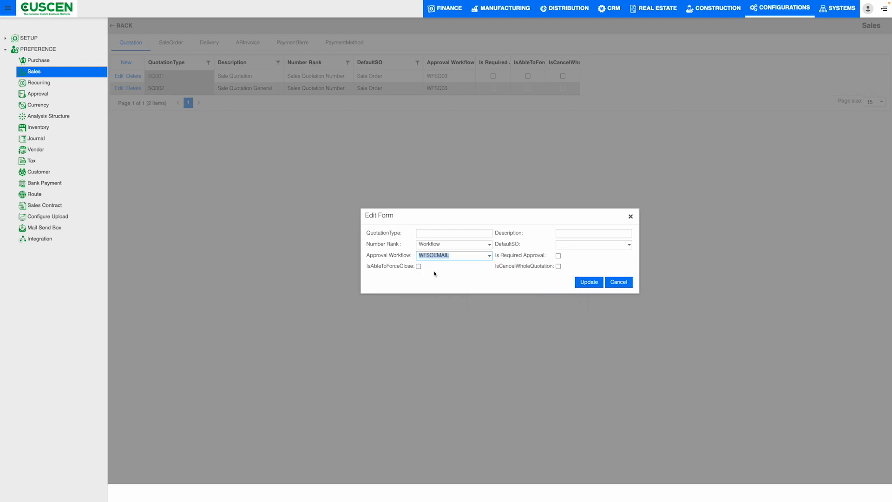
Describe the new quotation type as "test" with default SO Sale Order and required approval, and discard the form without saving.
left_click(566, 233)
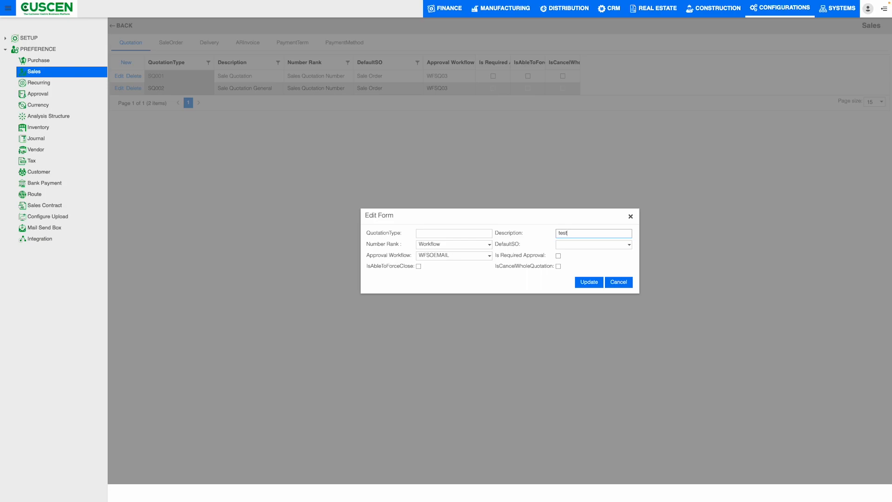
left_click(605, 243)
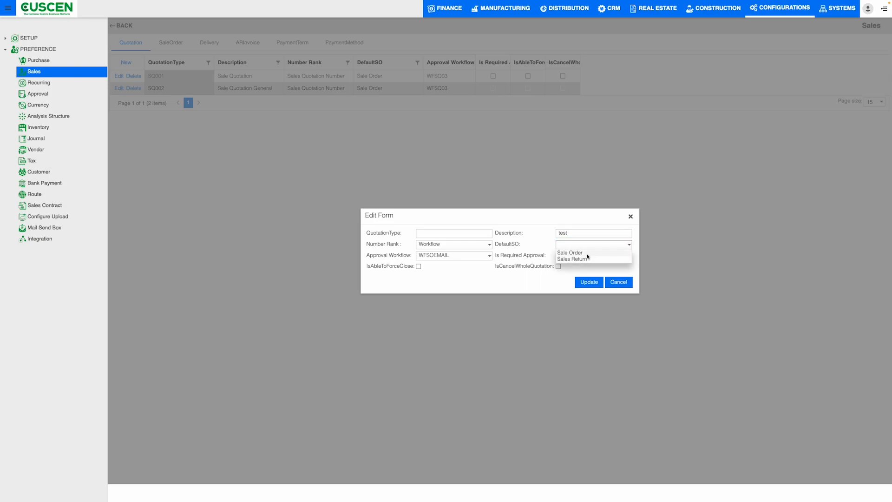
left_click(587, 255)
left_click_drag(500, 256, 503, 259)
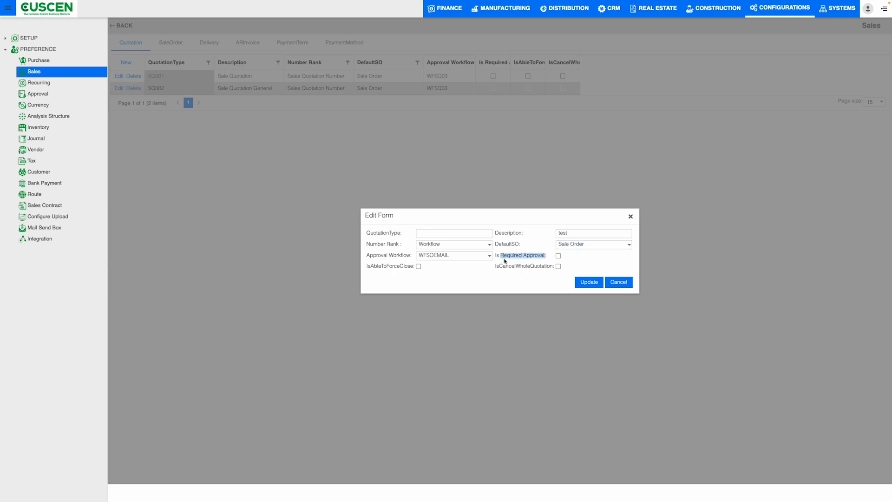
left_click(557, 256)
left_click(632, 218)
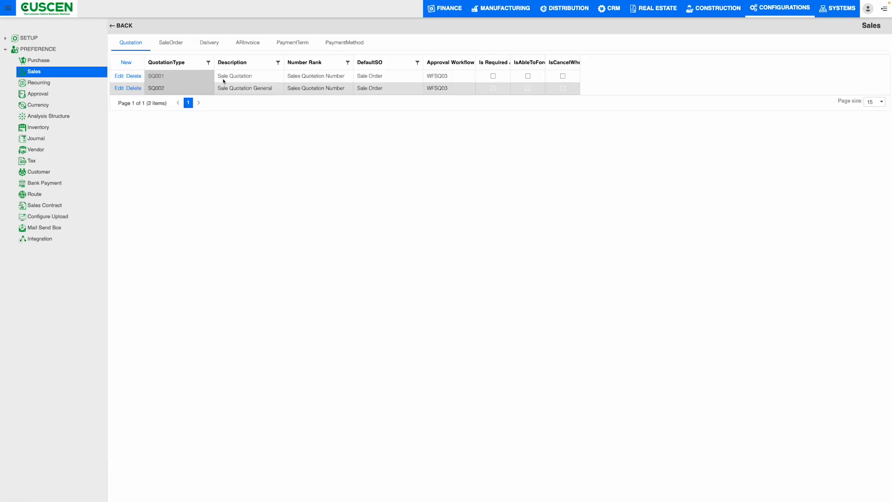
Examine the sale order types in the Sales preferences, including their descriptions, number ranks and approval workflows.
left_click(176, 45)
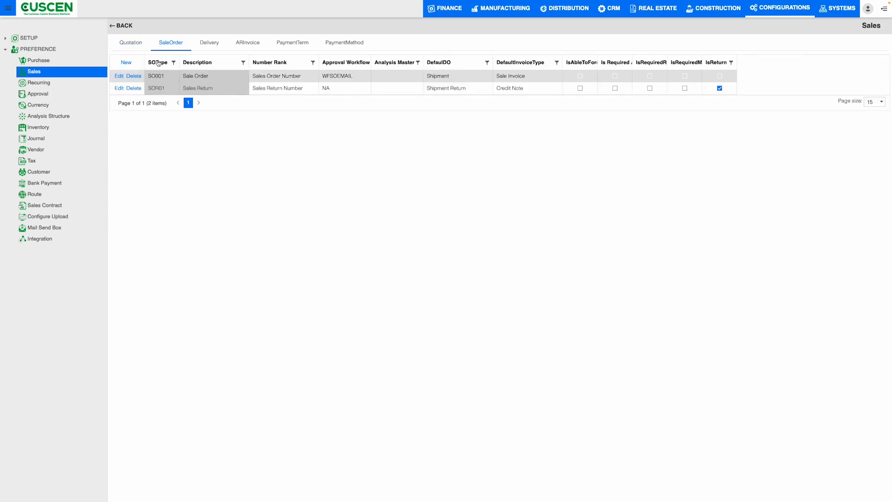
mouse_move(149, 76)
left_mouse_down()
mouse_move(165, 77)
mouse_move(149, 89)
left_mouse_up()
left_click(212, 80)
left_click_drag(252, 77, 303, 77)
left_click_drag(255, 90, 303, 88)
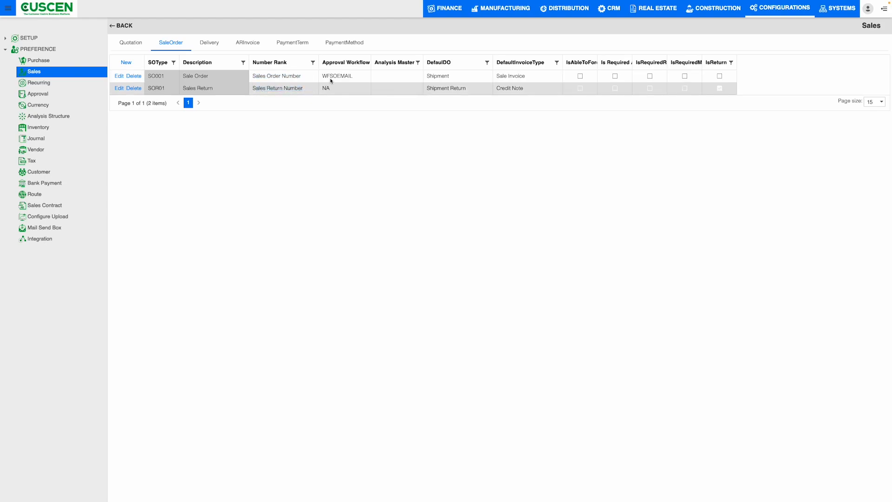
left_click_drag(353, 76, 334, 77)
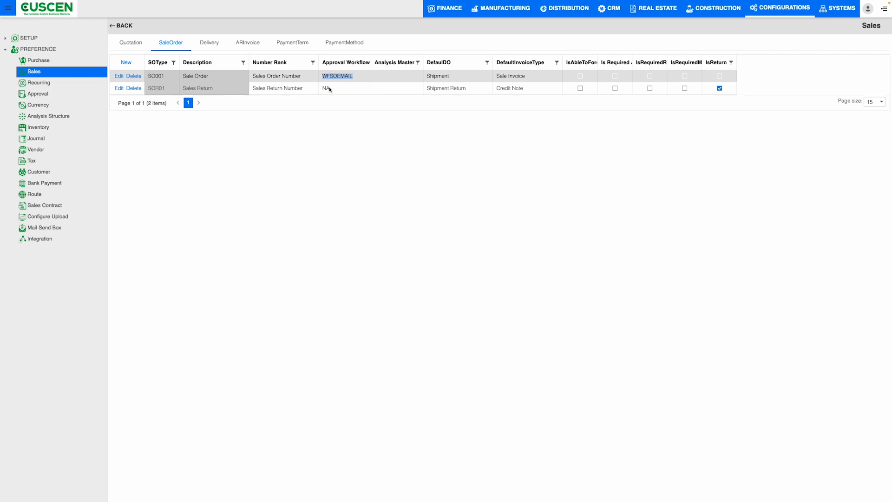
double_click(329, 88)
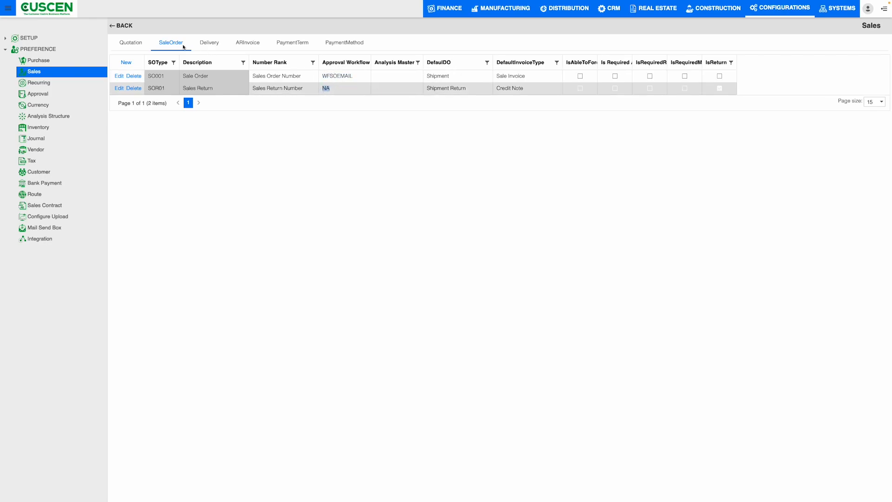
Examine the delivery types and the AR invoice types with all their settings in the Sales preferences.
left_click(205, 45)
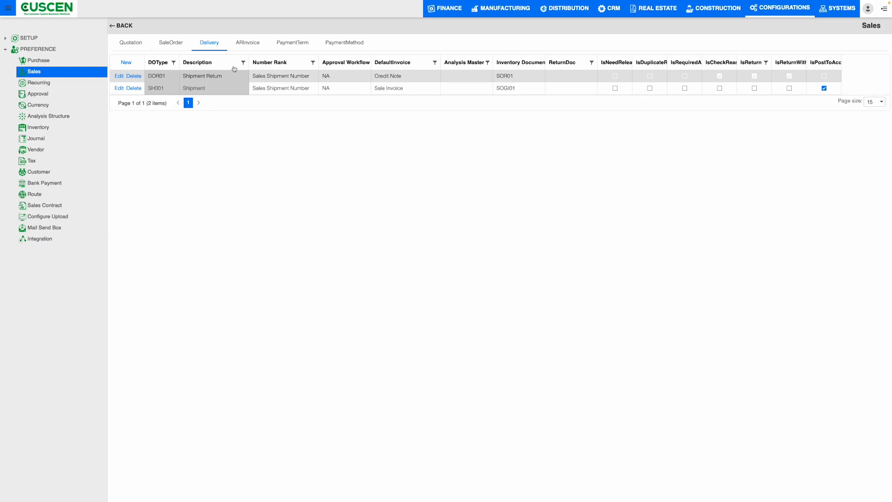
left_click(249, 46)
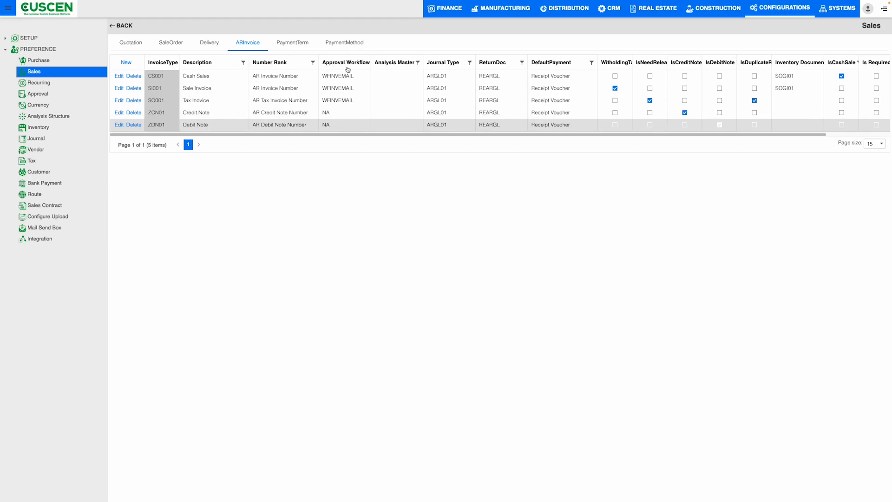
left_click_drag(362, 134, 554, 130)
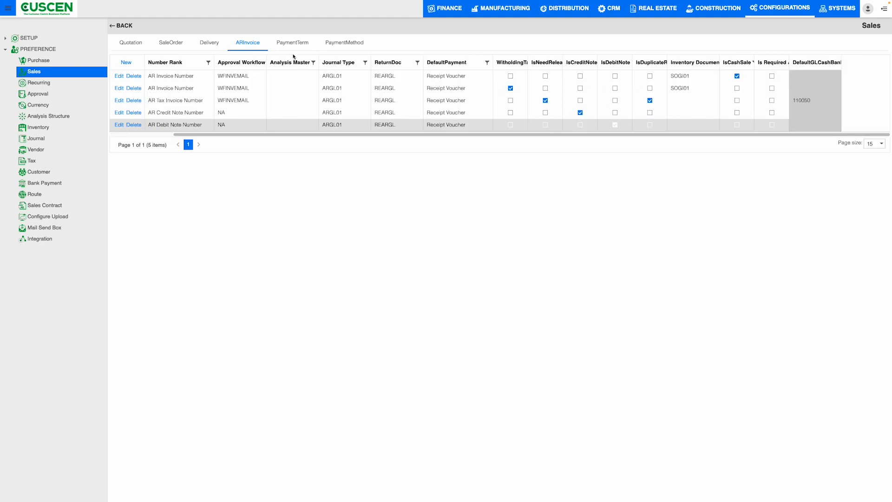
Examine the payment terms and their descriptions in the Sales preferences.
left_click(284, 43)
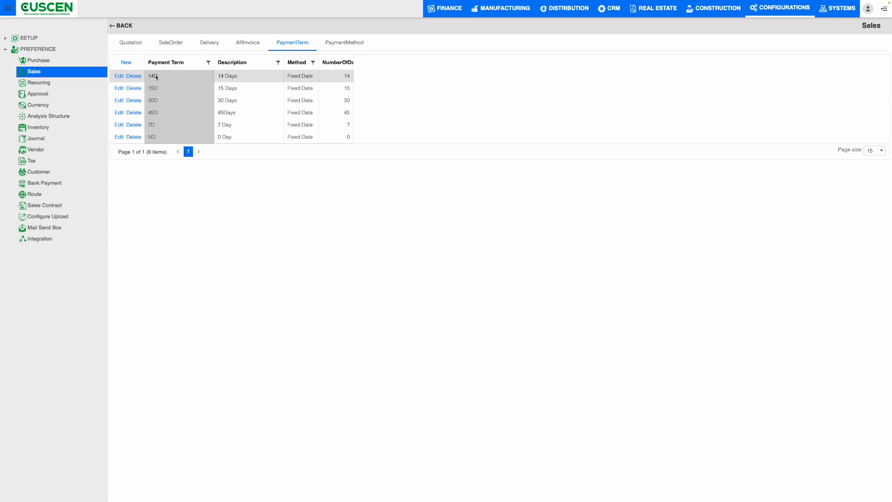
left_click_drag(244, 79, 218, 77)
left_click_drag(166, 90, 151, 89)
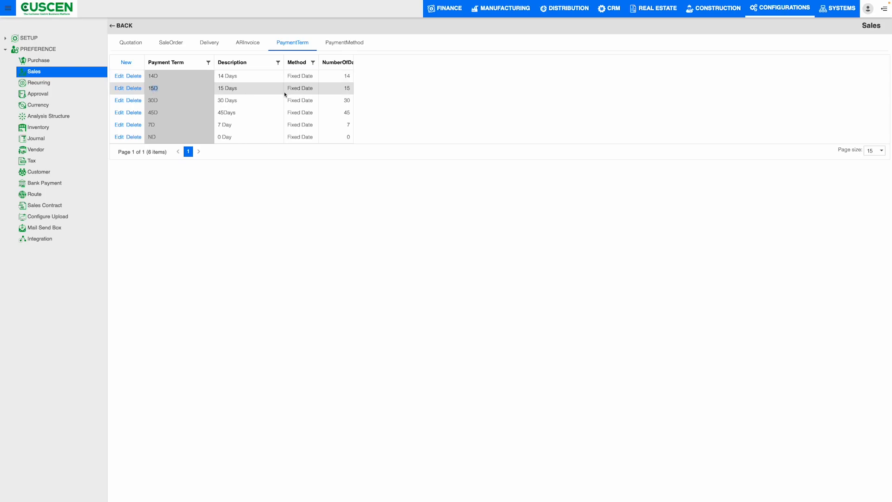
triple_click(247, 92)
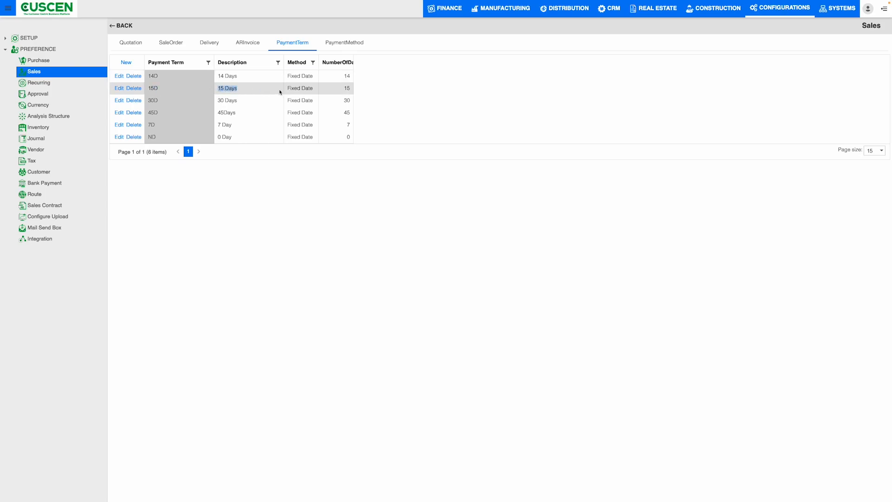
left_click(152, 102)
triple_click(240, 101)
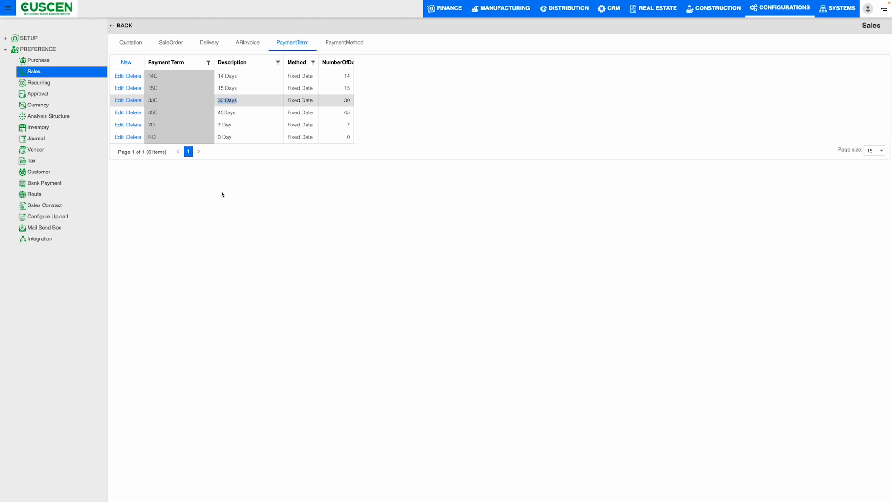
Examine the payment methods, their descriptions and default payment accounts in the Sales preferences.
left_click(358, 43)
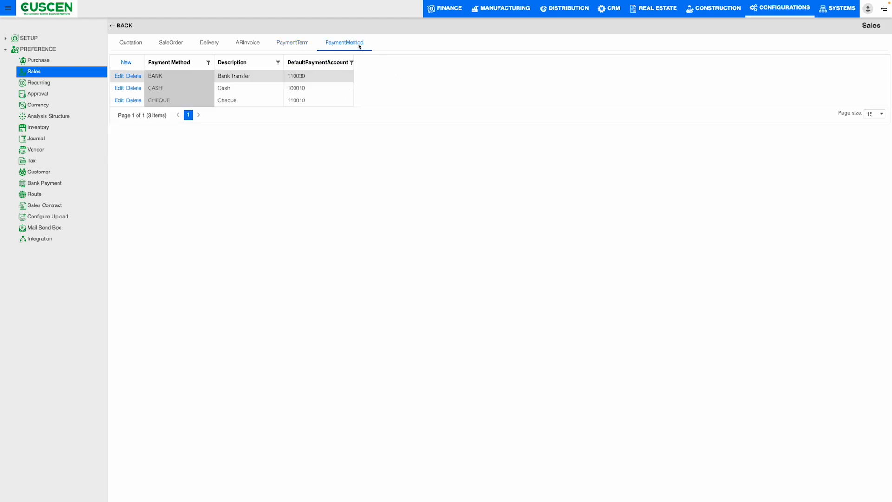
left_click_drag(160, 77, 149, 78)
left_click_drag(259, 77, 143, 91)
left_click_drag(231, 89, 148, 102)
left_click_drag(234, 101, 218, 104)
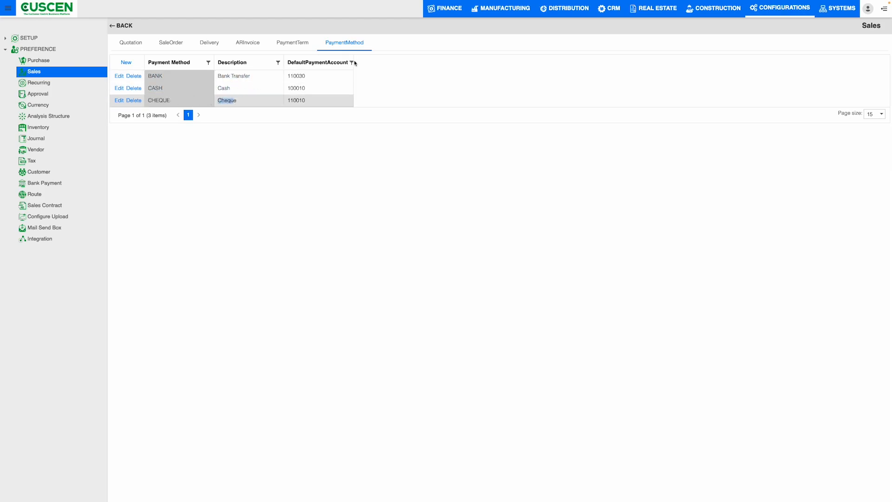
left_click_drag(325, 64, 359, 57)
left_click(393, 79)
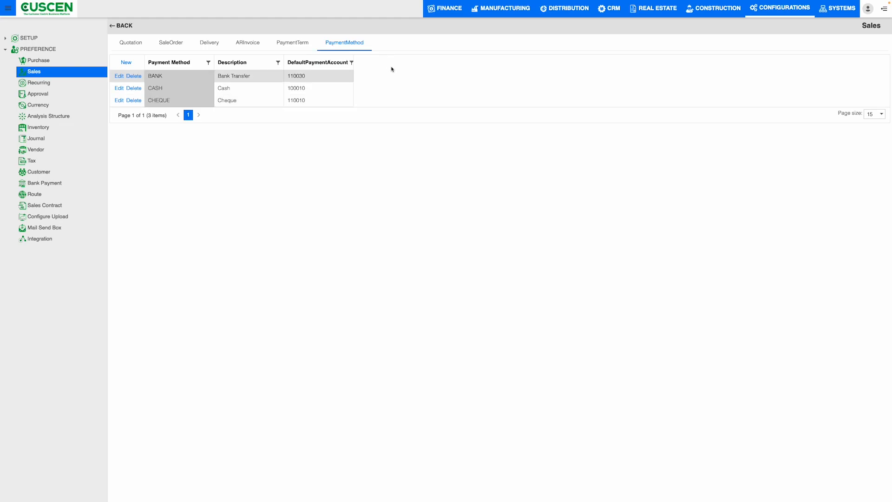
Open the Approval preferences and widen the WF Object, ByDepartment, Mail To and Mail CC columns of the workflow list.
mouse_move(22, 13)
left_click(44, 96)
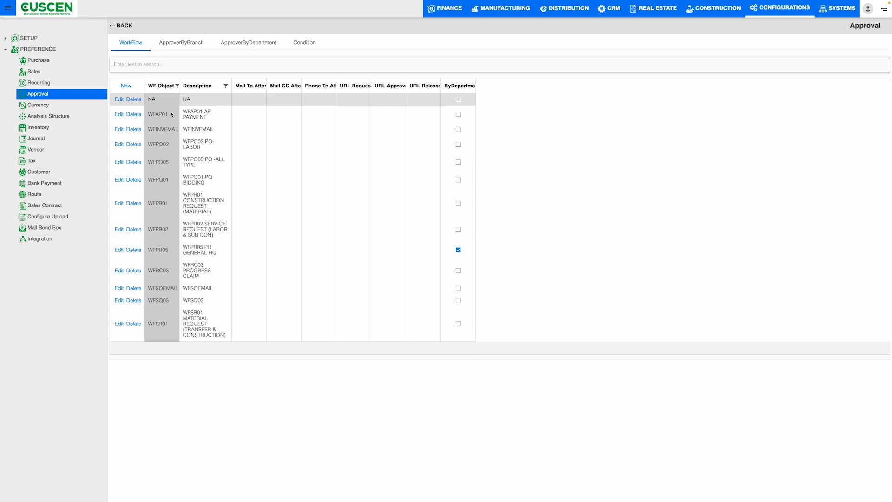
left_click_drag(179, 84, 203, 80)
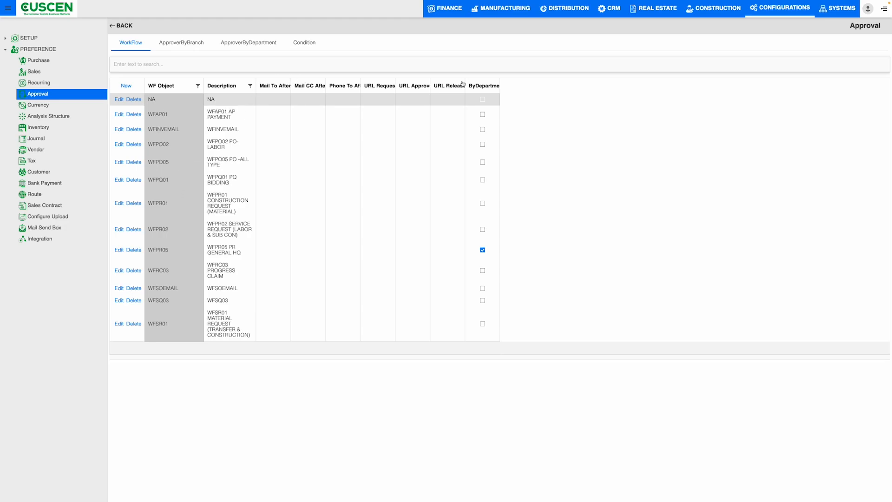
left_click_drag(497, 82, 528, 84)
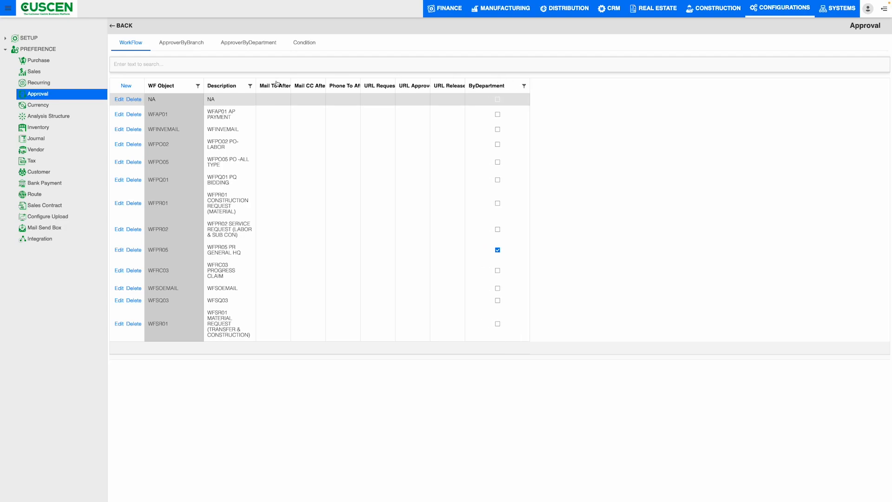
left_click_drag(290, 80, 347, 80)
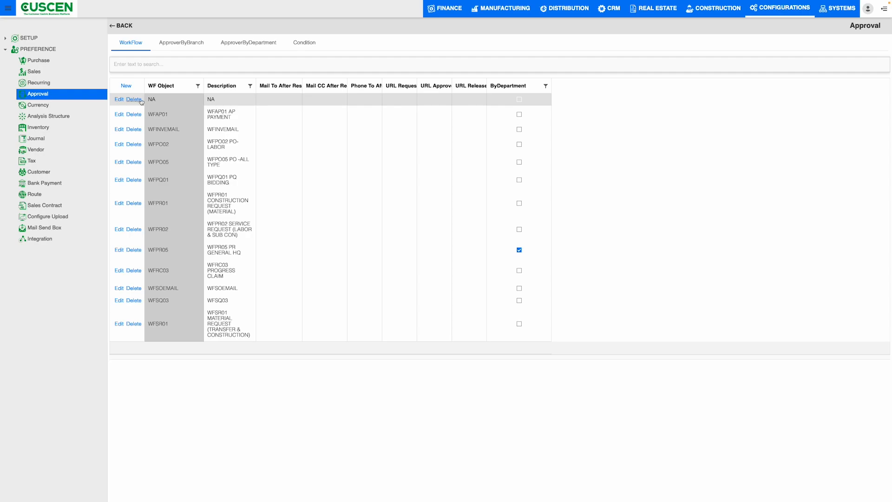
Start a blank approval workflow entry and discard it, widening the URL Approver and URL Release columns of the workflow list.
left_click(127, 86)
left_click(178, 97)
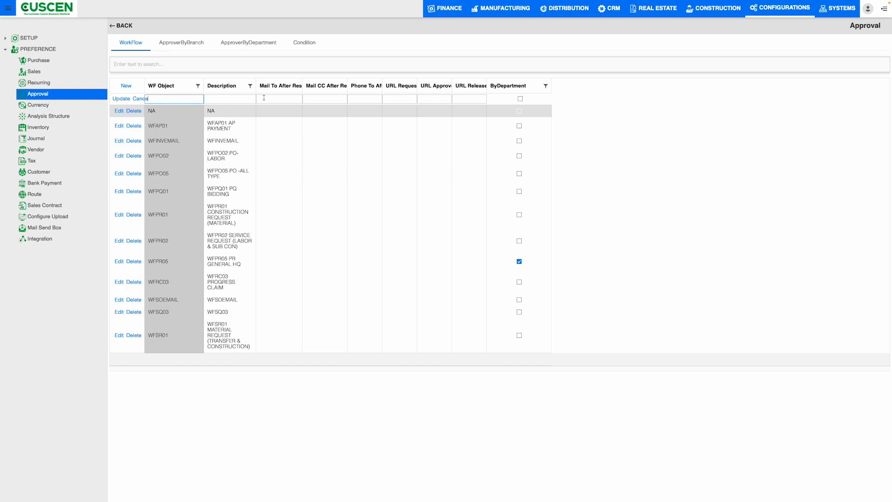
left_click(228, 100)
left_click_drag(451, 85, 523, 83)
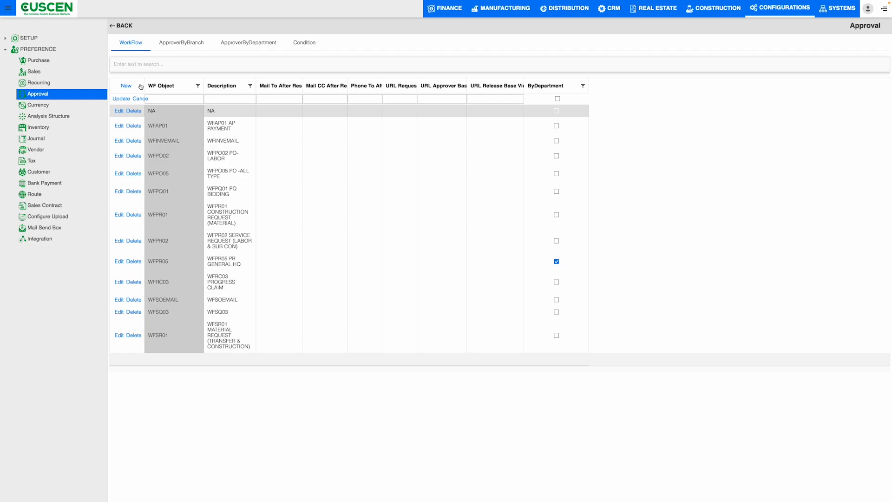
Examine the approvers assigned by branch and widen the ApproveLevel column of that list.
left_click(173, 44)
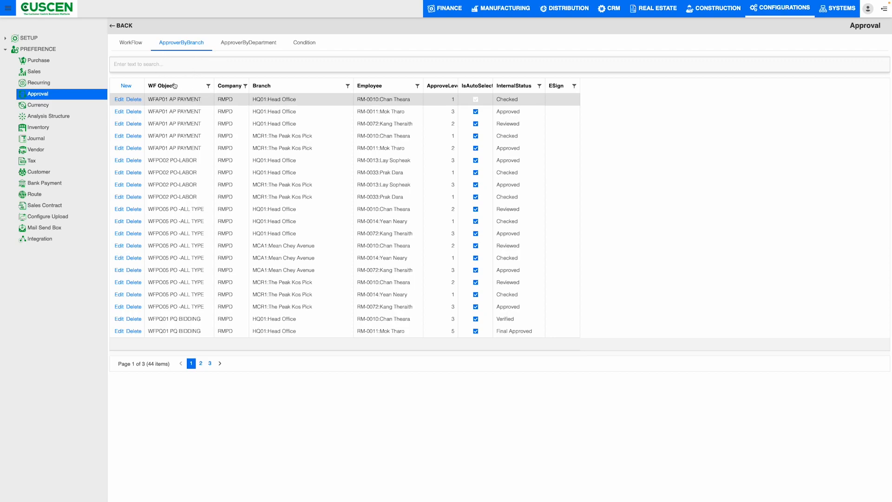
left_click_drag(258, 99, 294, 115)
left_click_drag(253, 148, 316, 147)
left_click_drag(367, 100, 474, 86)
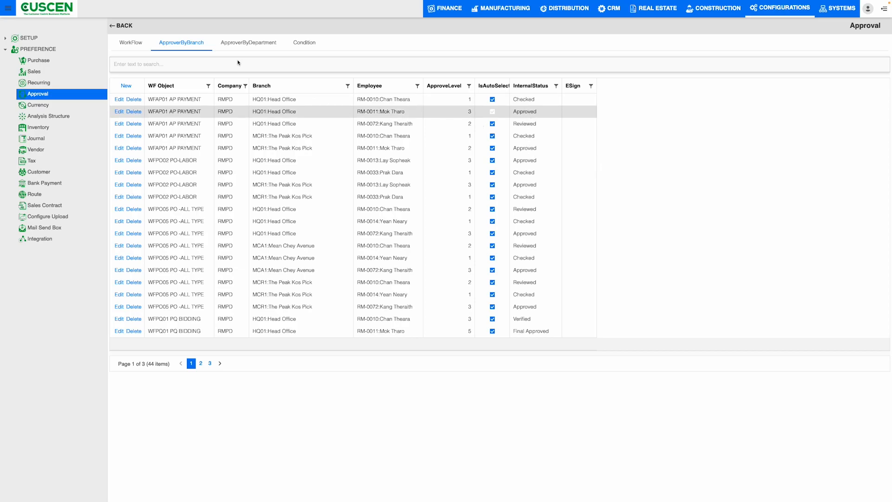
Examine the approvers by department and the approval conditions, including objects, fields, data types, value ranges, approvers and groups.
left_click(231, 45)
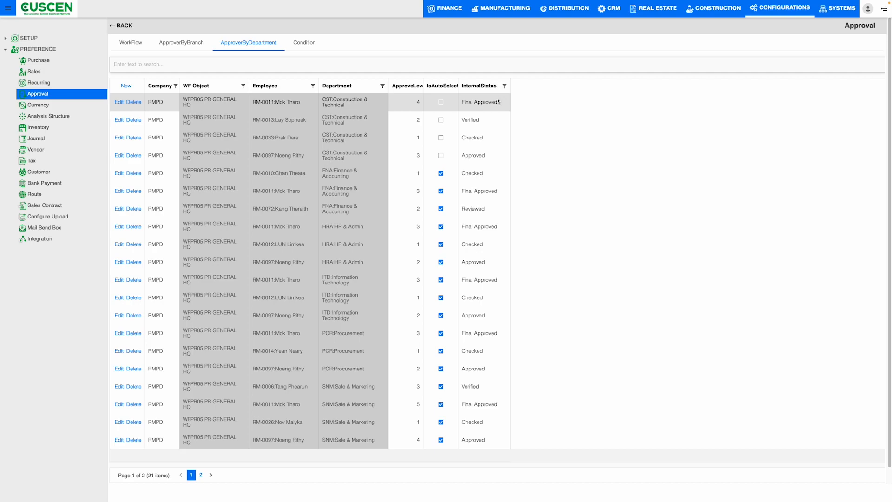
left_click(308, 47)
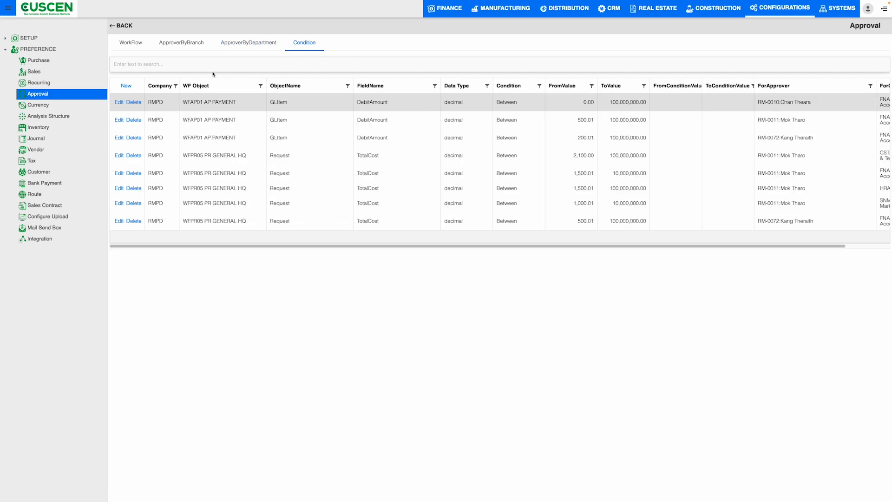
left_click_drag(184, 104, 266, 105)
left_click(399, 105)
left_click_drag(390, 106, 370, 103)
left_click_drag(446, 104, 476, 108)
left_click(514, 246)
left_click_drag(633, 245, 679, 248)
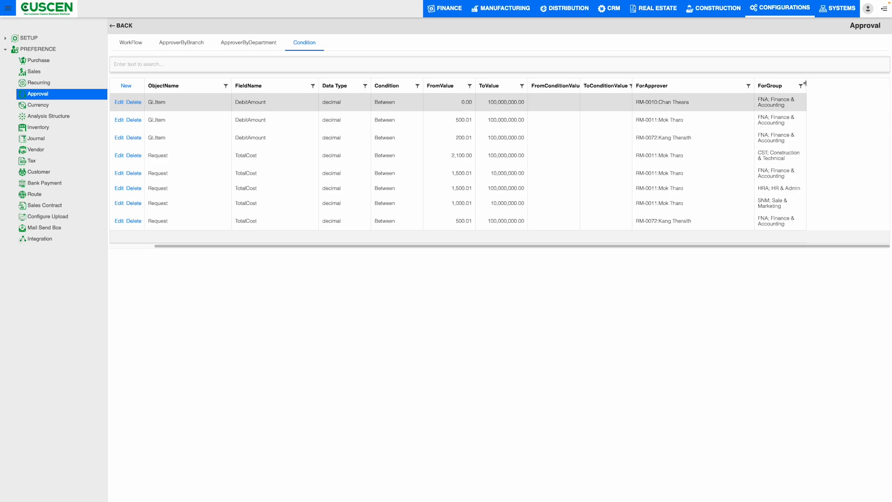
Return to the new sales quotation, set its quotation type to Sale Quotation and choose the customer.
left_click_drag(657, 246, 267, 227)
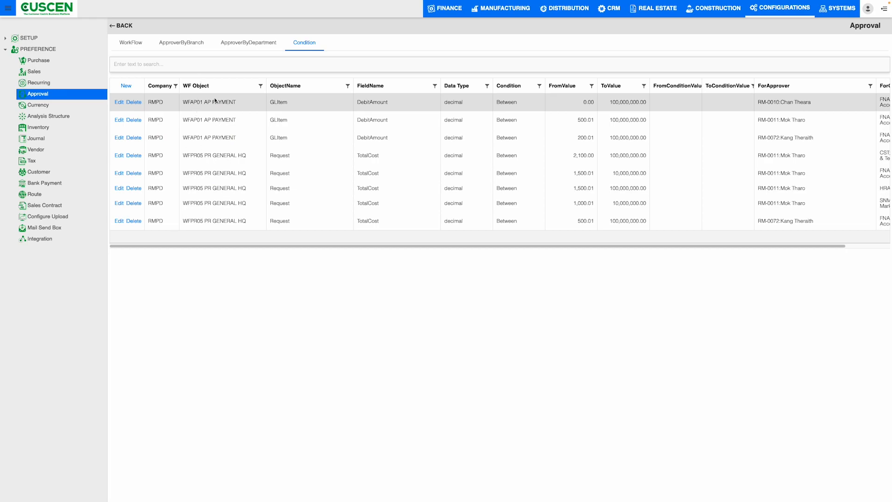
mouse_move(85, 2)
left_click(37, 25)
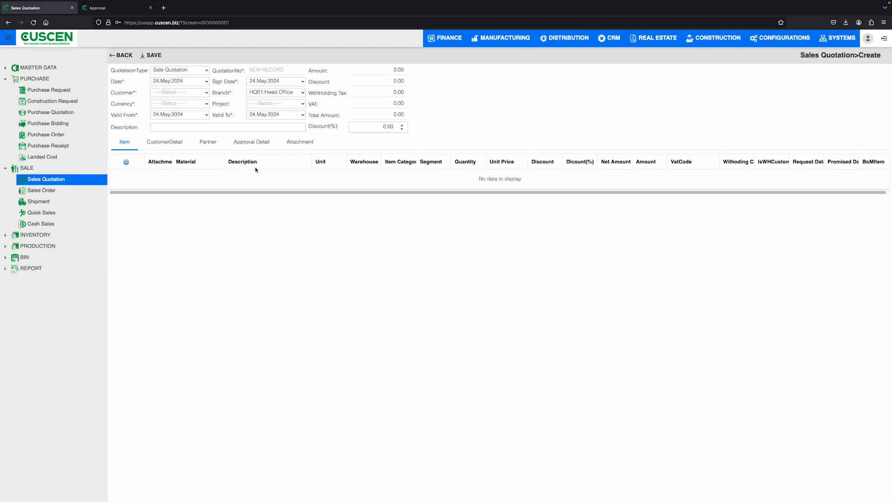
left_click(203, 72)
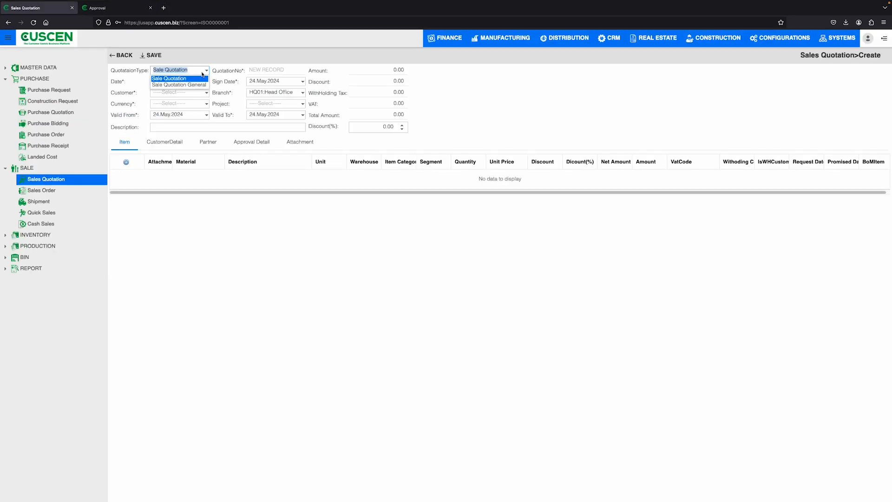
left_click(191, 79)
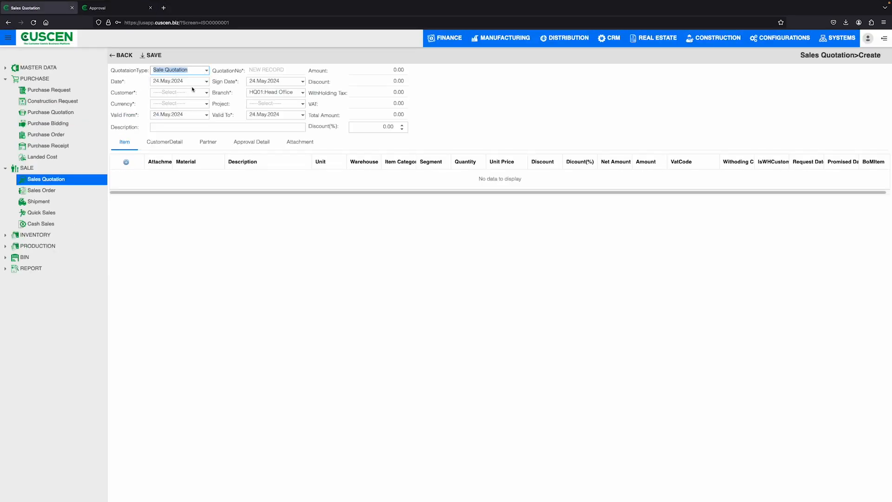
left_click(205, 92)
left_click(201, 105)
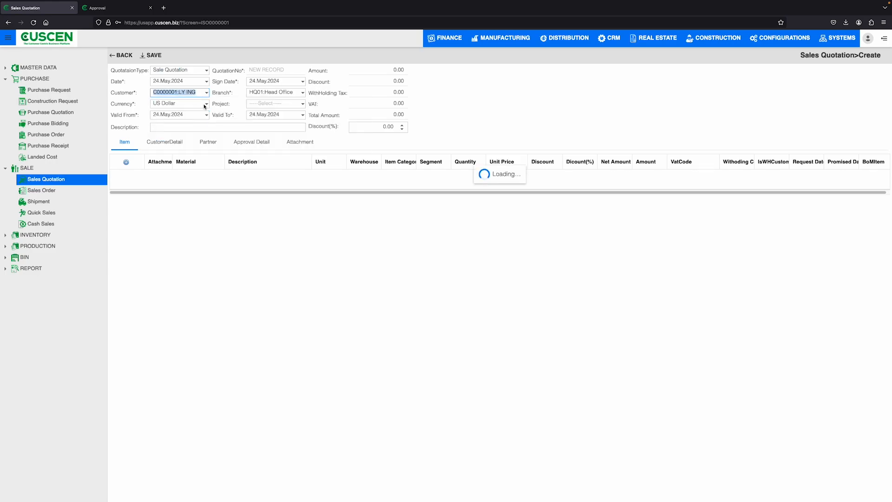
Set the quotation's currency to US Dollar, description to "test", project to P001:Project ERP and discount to 0%.
left_click(206, 103)
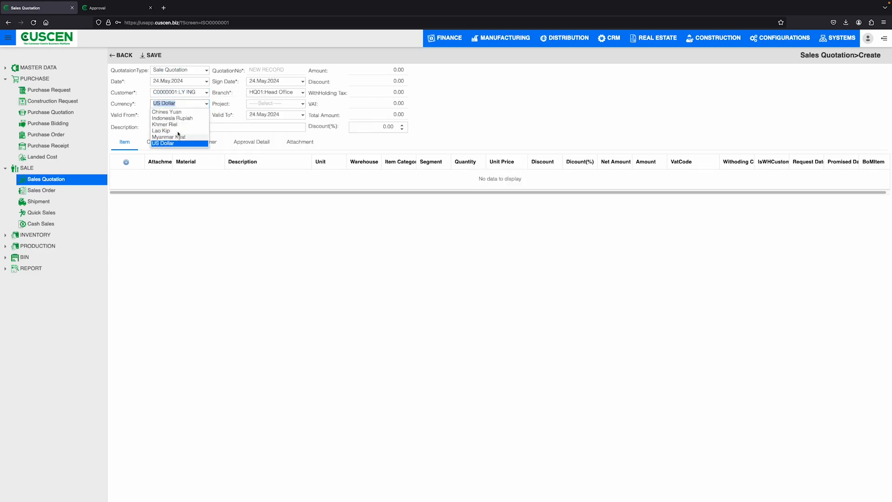
left_click(172, 144)
left_click(170, 127)
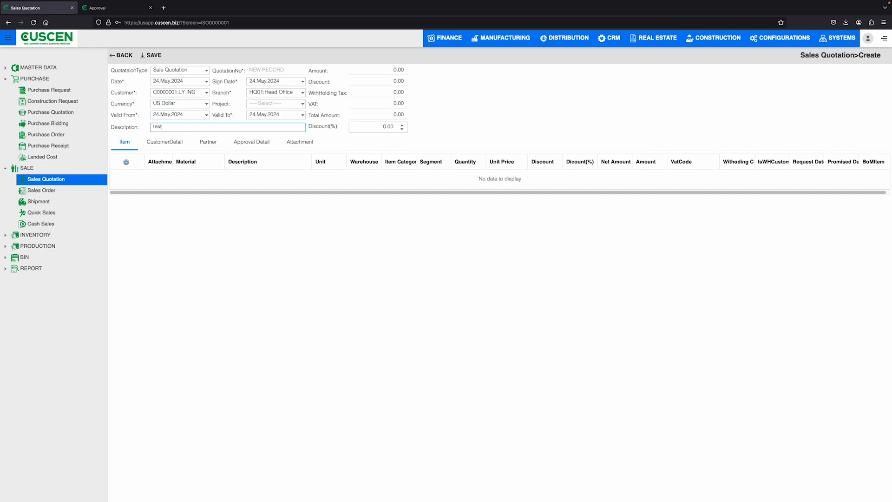
left_click(302, 104)
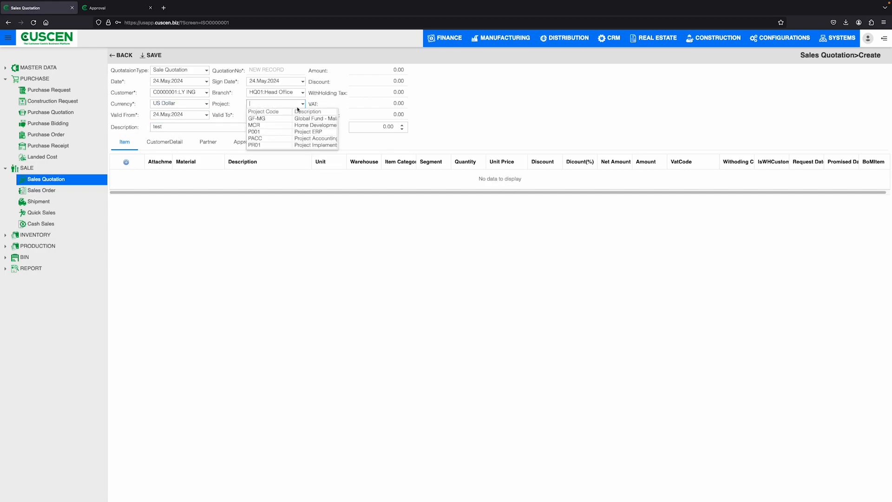
left_click(310, 132)
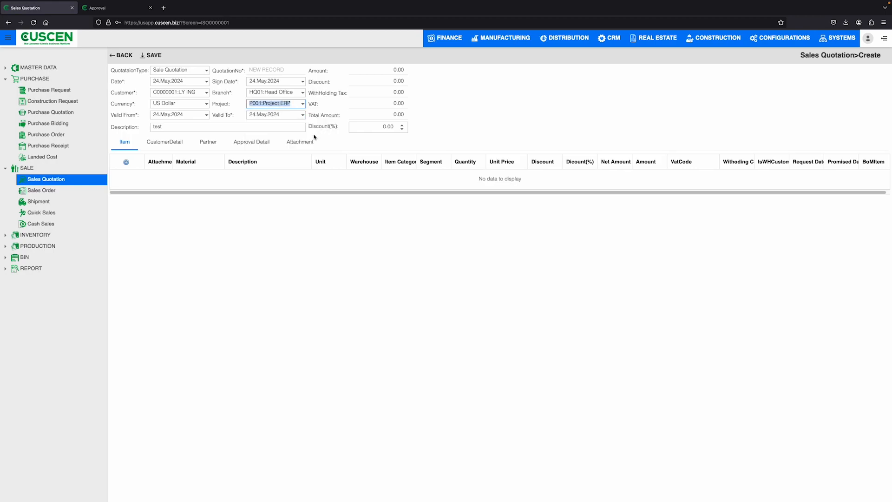
left_click(402, 124)
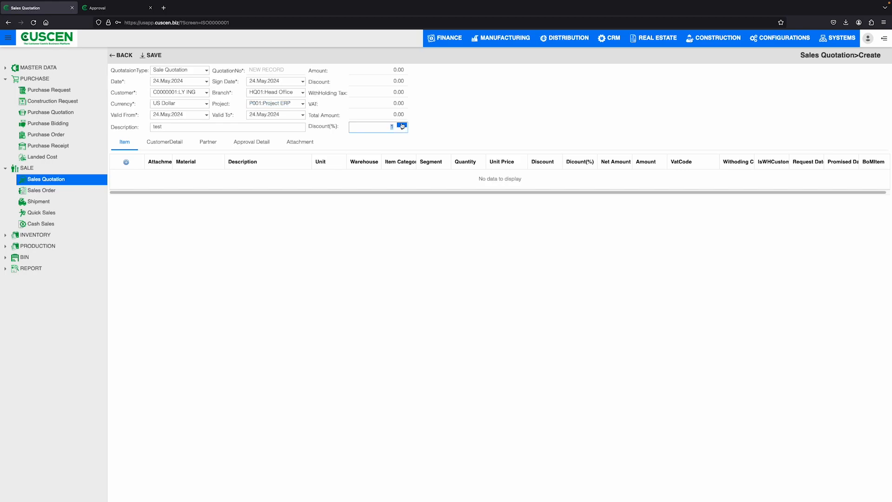
left_click(402, 130)
left_click(401, 130)
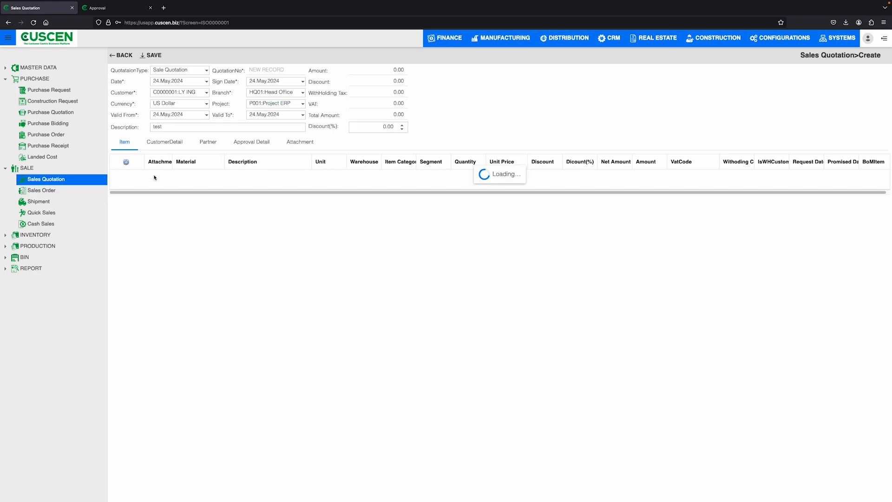
Add an item line for material 000000 (Item No 1) with quantity 5 and unit price 2.
left_click(220, 175)
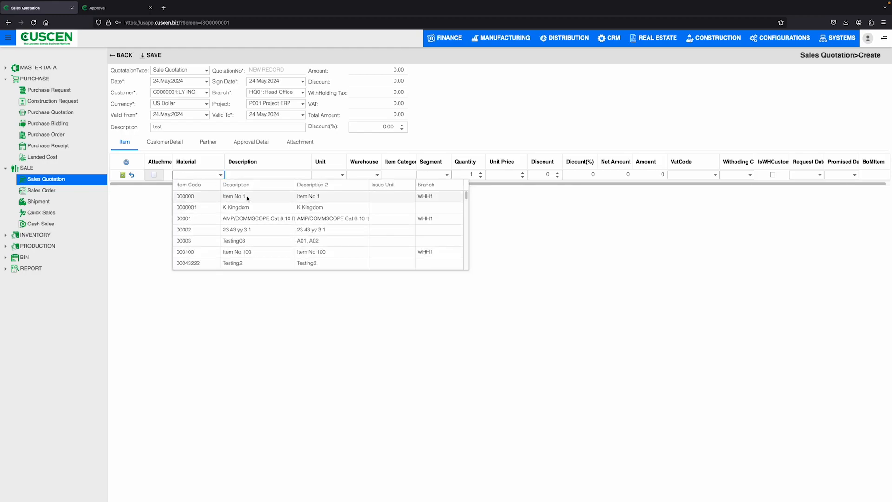
left_click(248, 198)
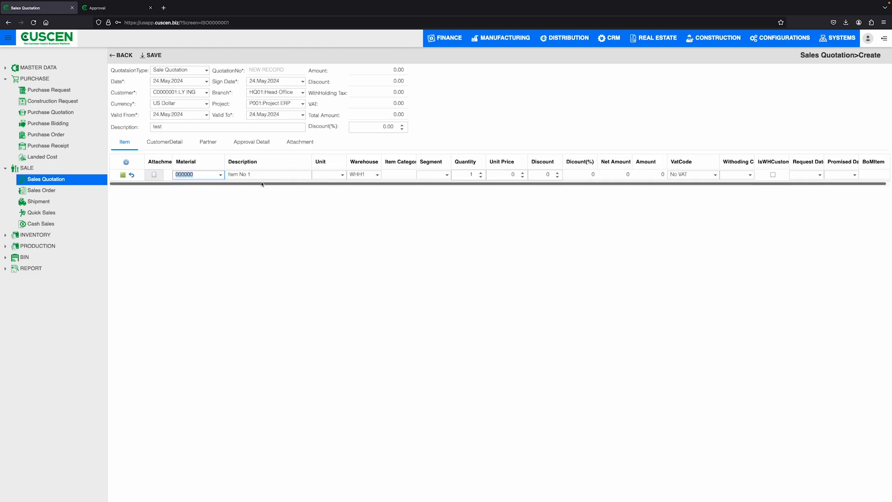
left_click(273, 174)
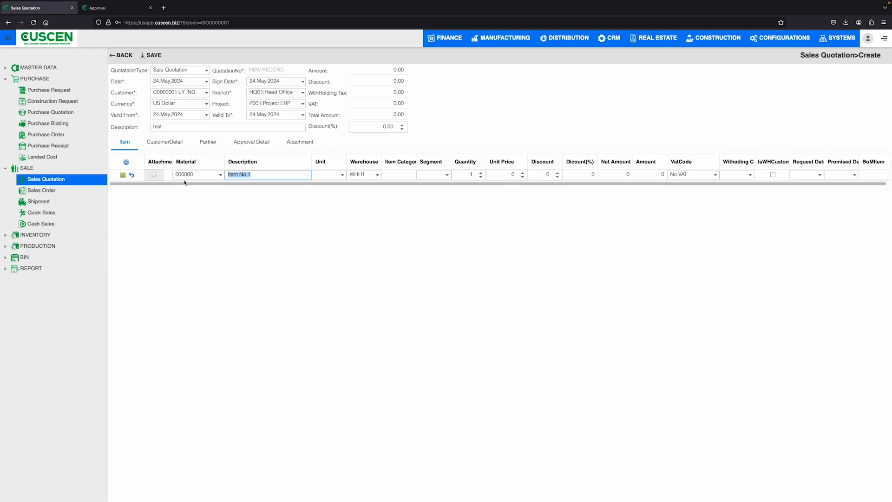
left_click(470, 175)
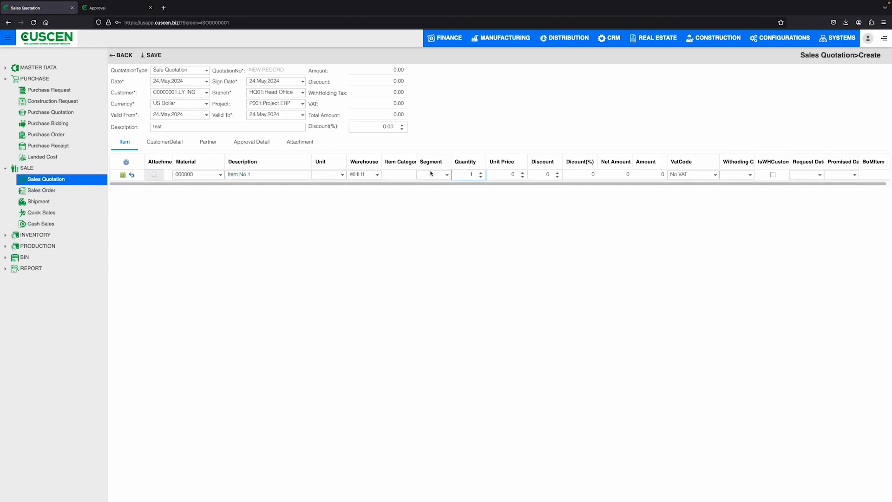
key("BackSpace")
type("5")
key("Tab")
type("2")
left_click(546, 174)
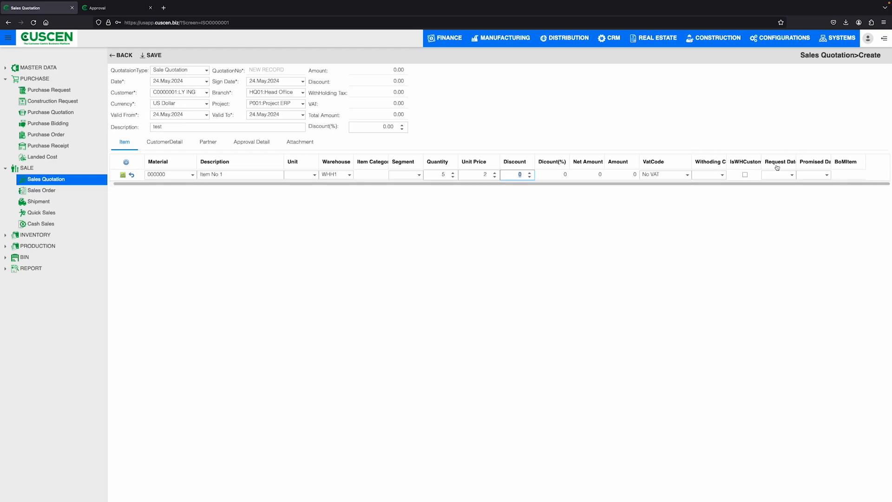
left_click(827, 175)
left_click(700, 83)
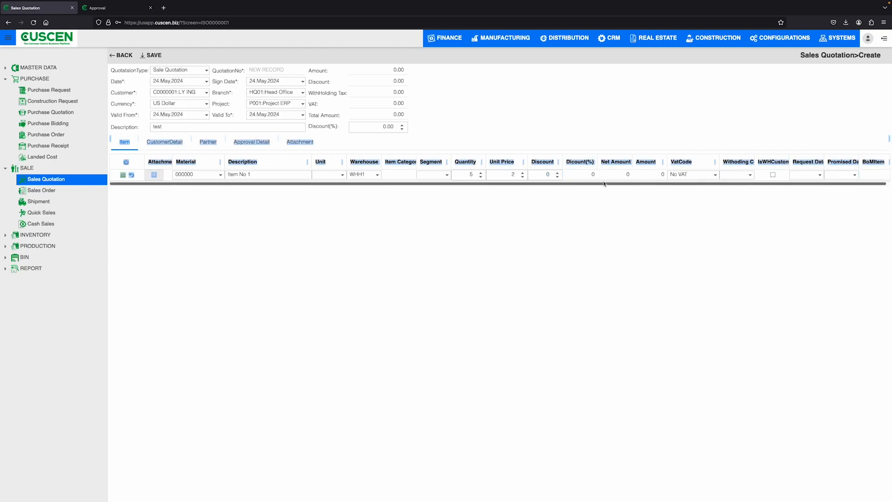
Review the quotation's customer details, including payment term, payment method and route choices, and the partner's salesman choices.
left_click(176, 145)
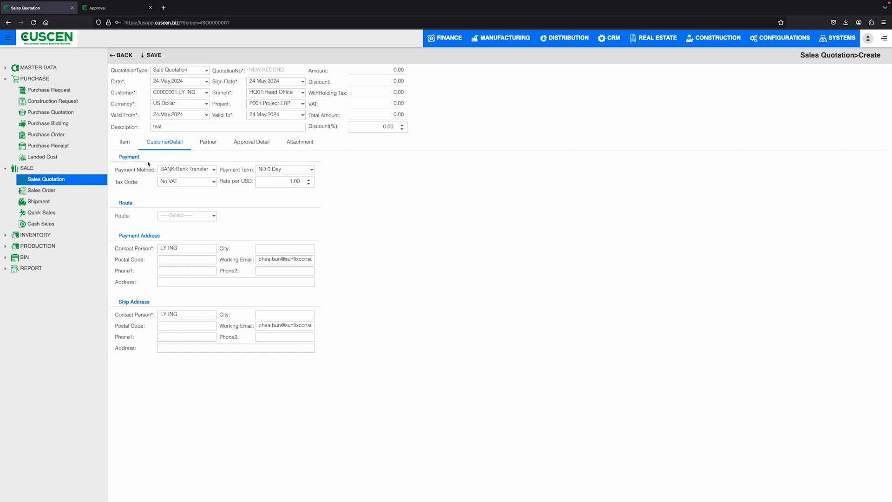
left_click(262, 173)
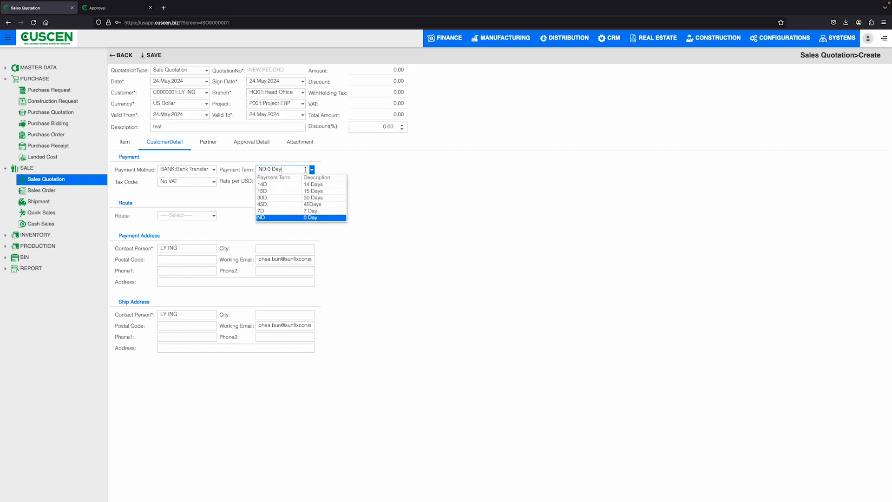
left_click(210, 170)
left_click(475, 219)
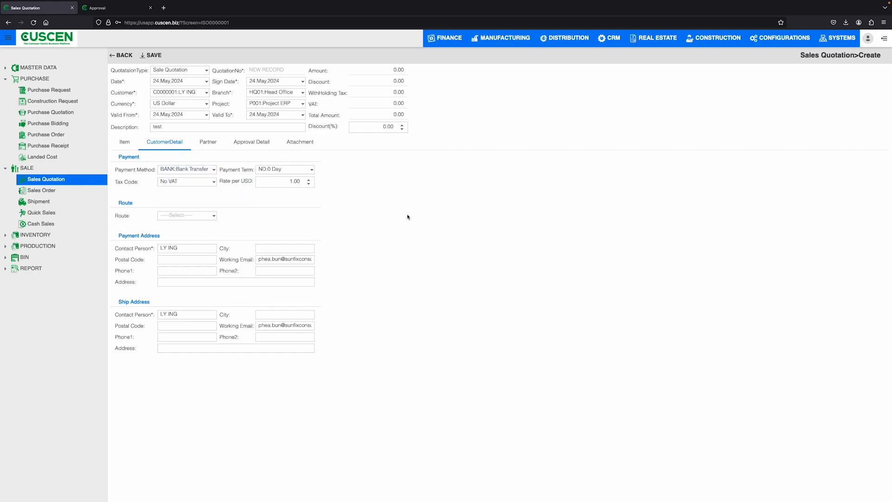
left_click(214, 215)
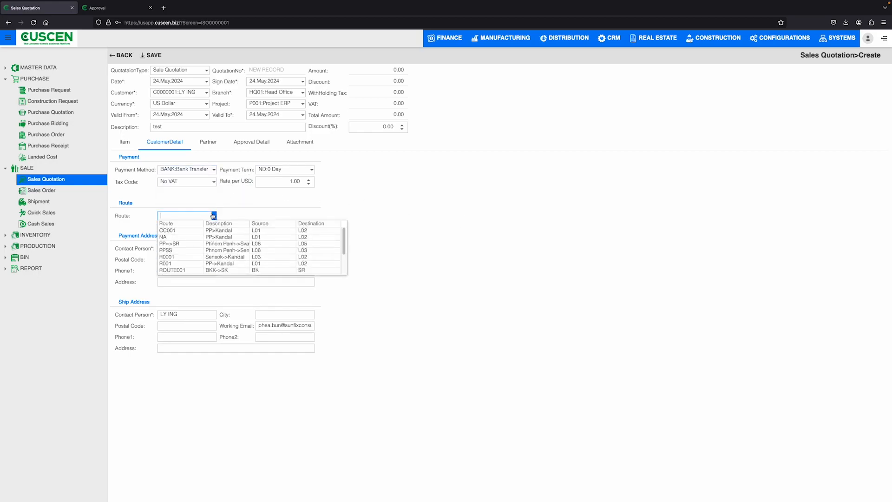
left_click(254, 228)
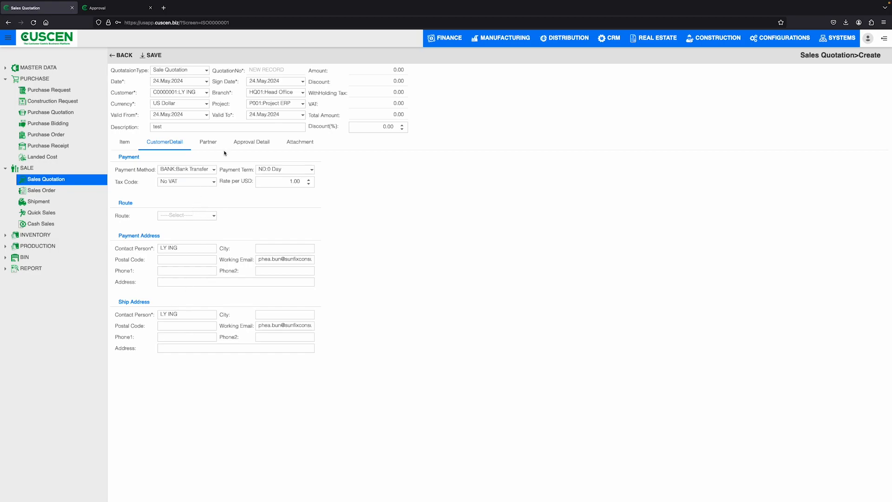
left_click(208, 142)
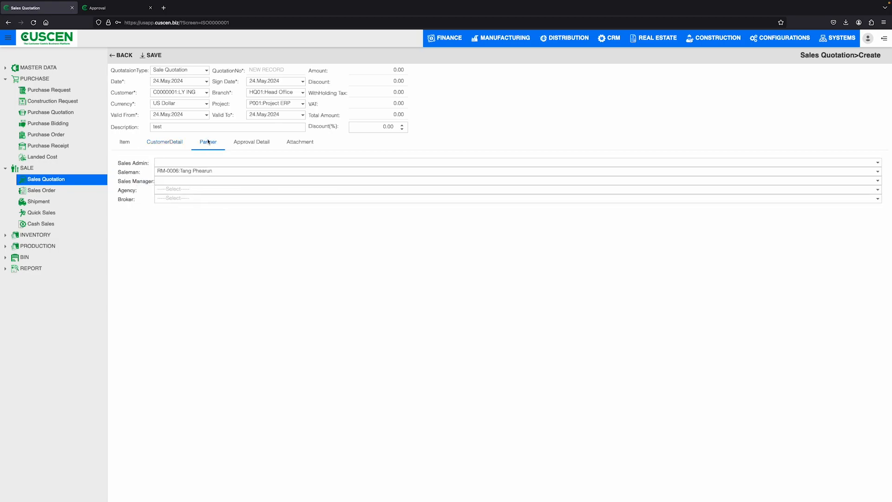
left_click(158, 172)
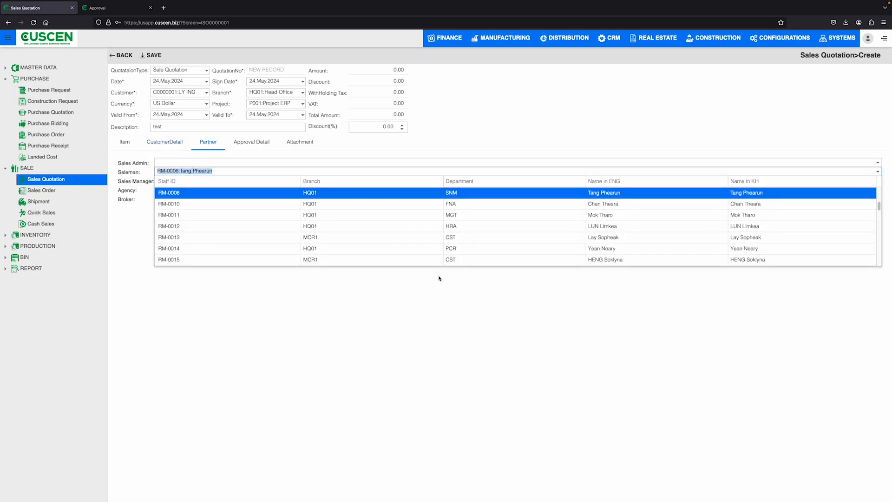
Start a blank approver row in the quotation's approval details and change the branch to MCR1.
left_click(258, 144)
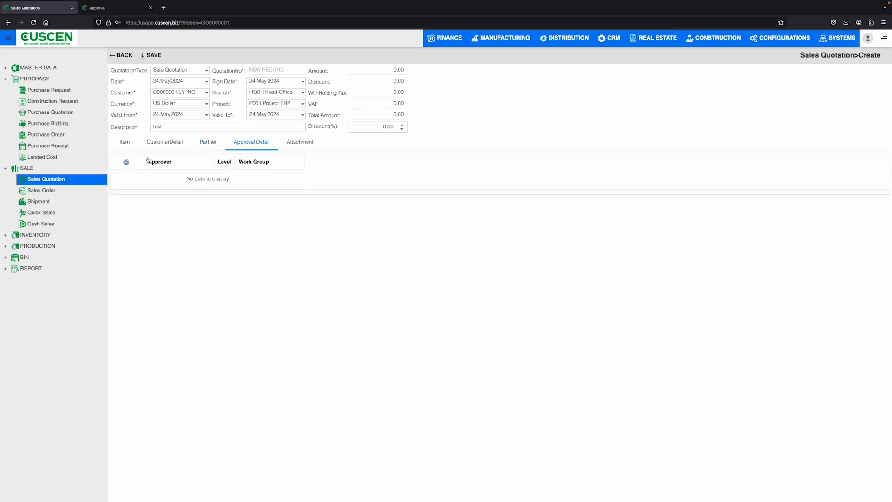
left_click(126, 162)
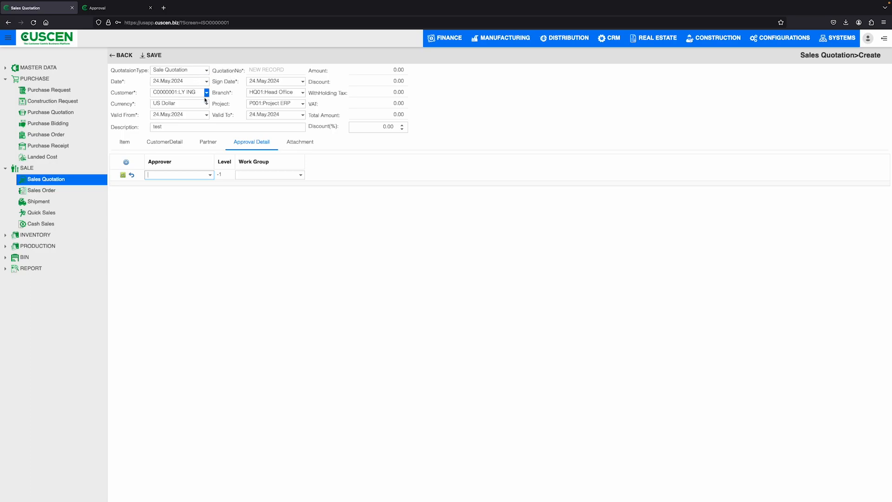
left_click(302, 93)
left_click(309, 121)
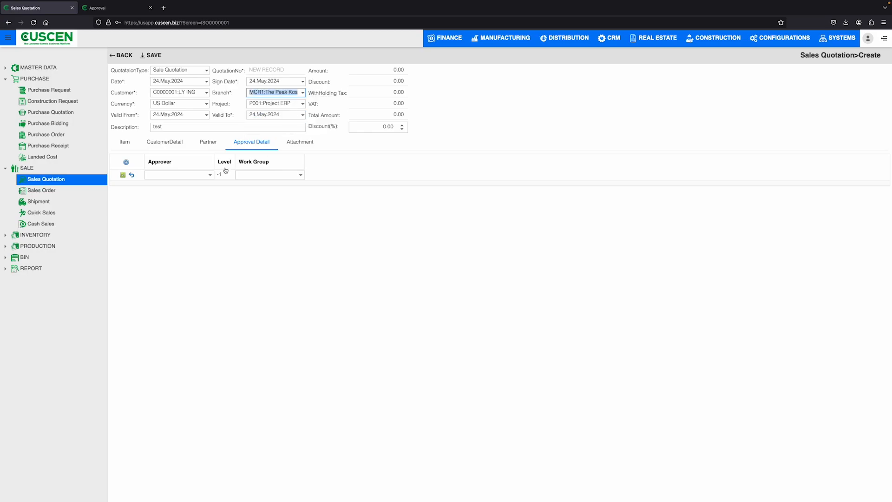
Start a blank attachment row for the quotation and leave the form without saving.
left_click(304, 145)
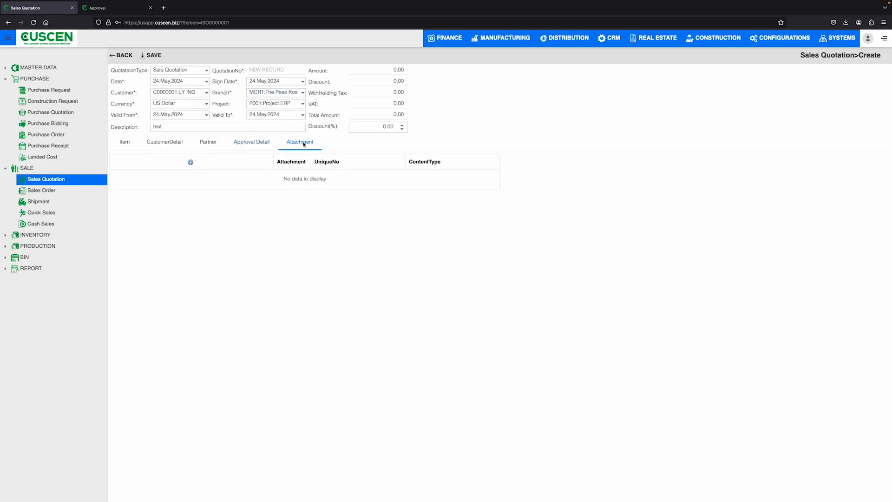
left_click(191, 162)
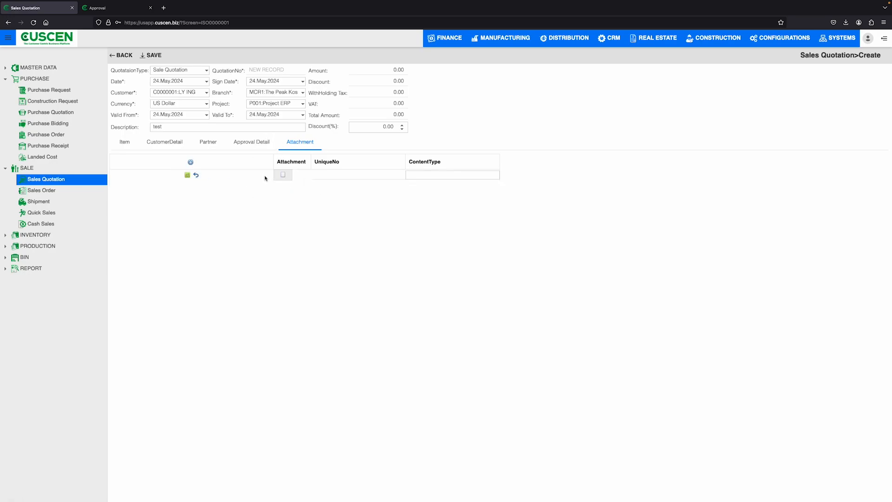
left_click(131, 55)
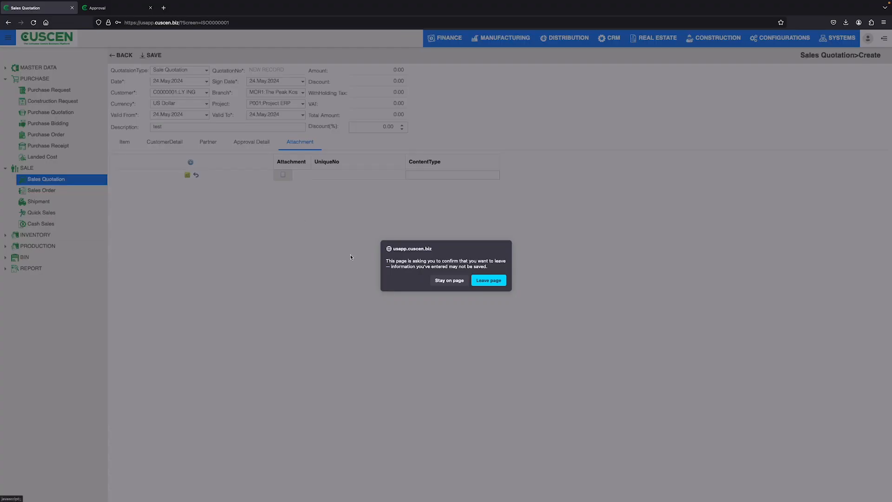
left_click(494, 281)
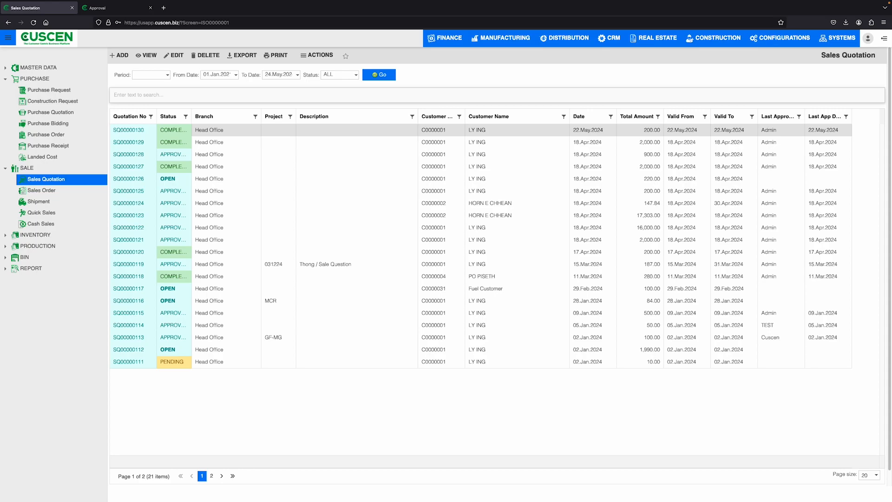
Open the sales orders and list those of all statuses from 01.Apr.2021.
left_click(52, 191)
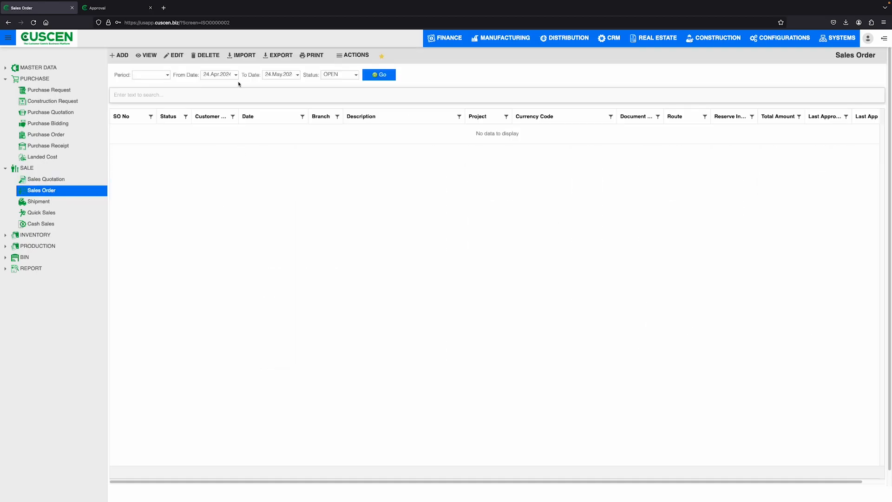
left_click(235, 75)
left_click(204, 84)
left_click(205, 84)
left_click(204, 84)
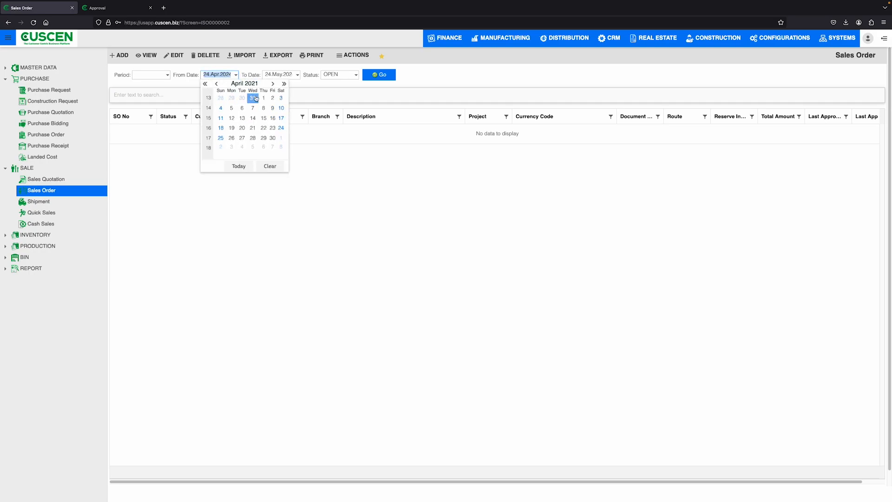
left_click(263, 98)
left_click(335, 76)
left_click(343, 100)
left_click(378, 78)
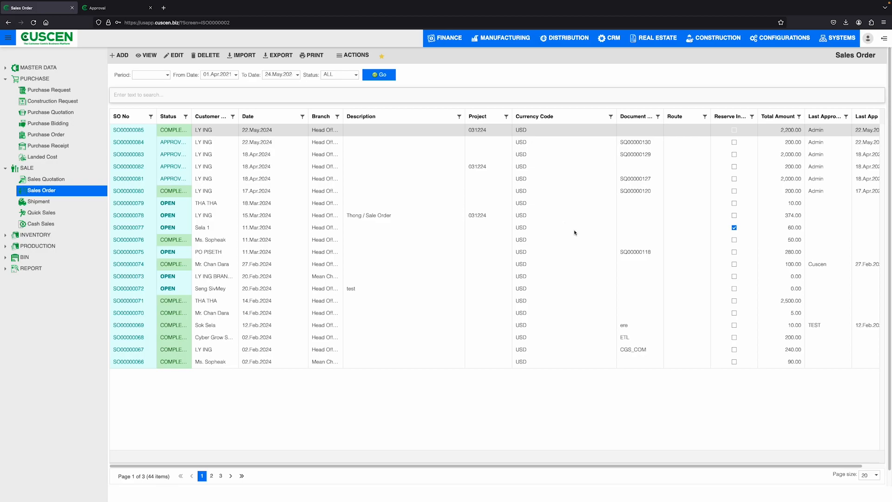
left_click_drag(255, 466, 283, 470)
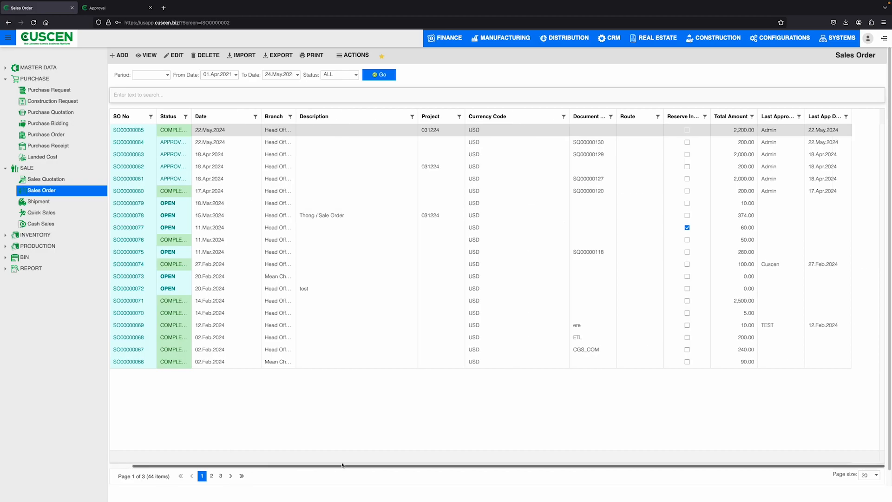
Widen the Last Approver column and start a new sales order of type Sale Order.
left_click_drag(803, 110, 822, 112)
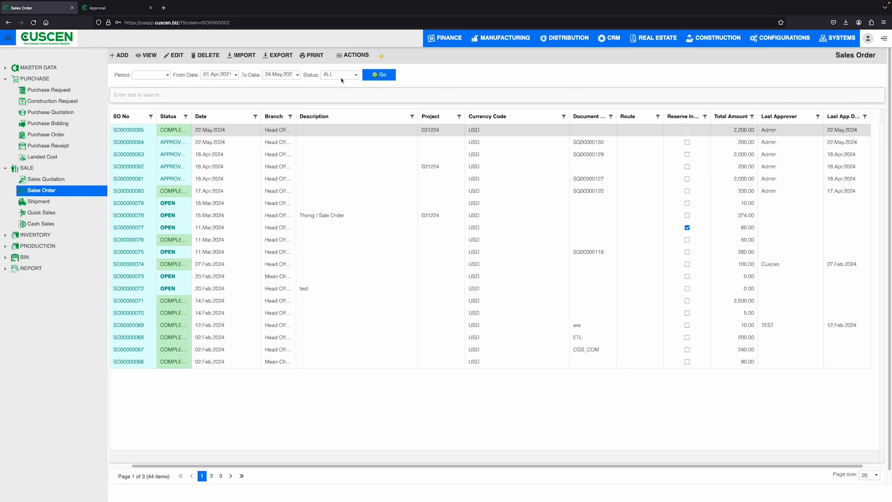
left_click(122, 56)
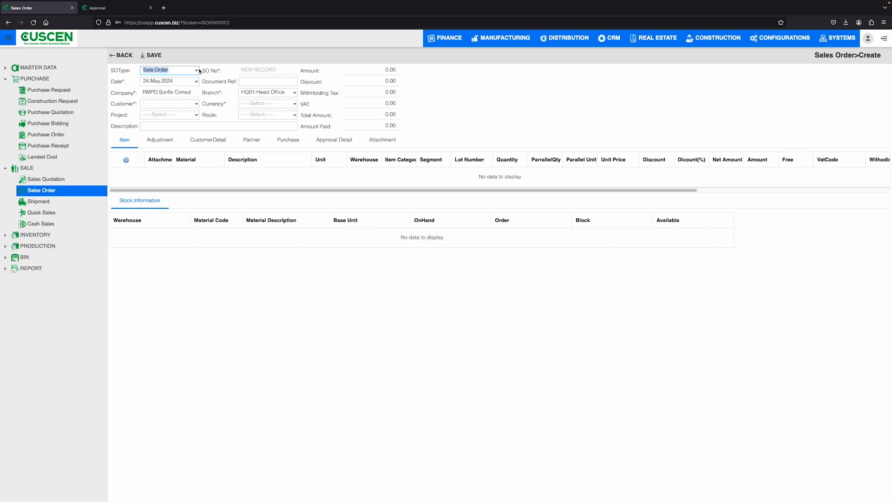
left_click(196, 71)
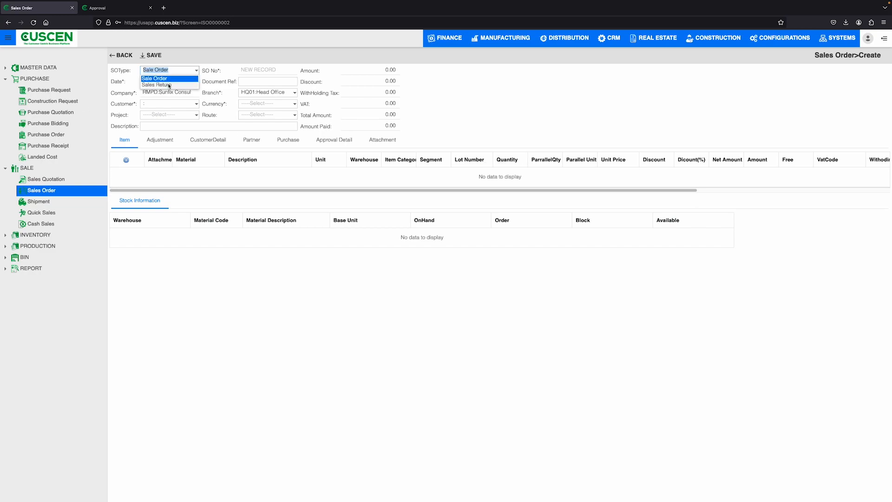
left_click(176, 79)
left_click(196, 71)
left_click(192, 78)
left_click(194, 80)
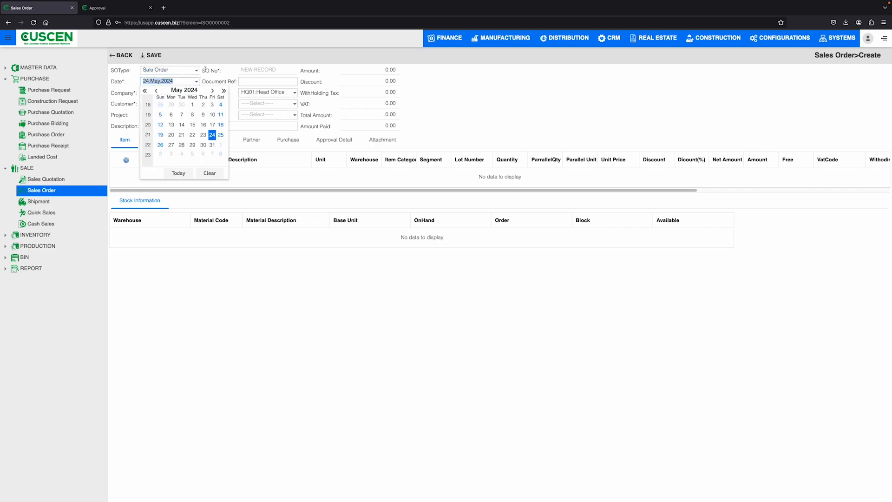
Choose the customer for the new sales order and assign it to the Home Development project.
left_click(167, 102)
left_click(196, 103)
left_click(162, 158)
left_click(195, 115)
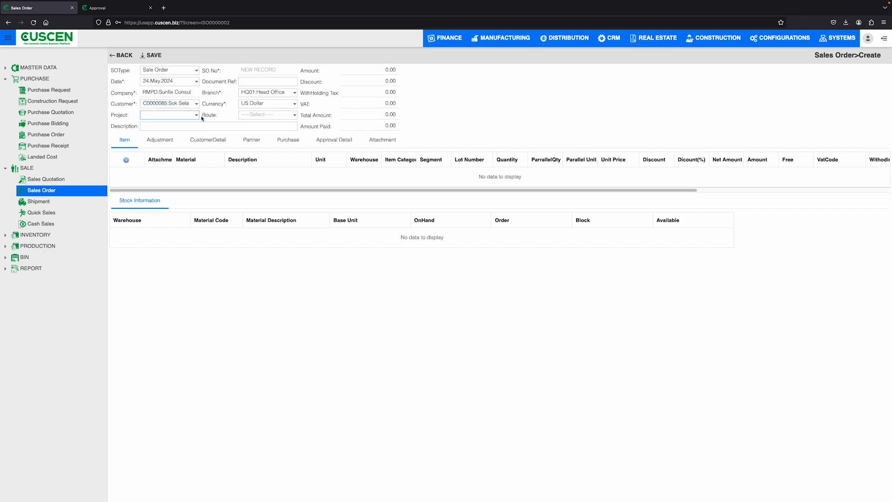
left_click(184, 131)
Set the sales order's document reference to 0001.
left_click(251, 82)
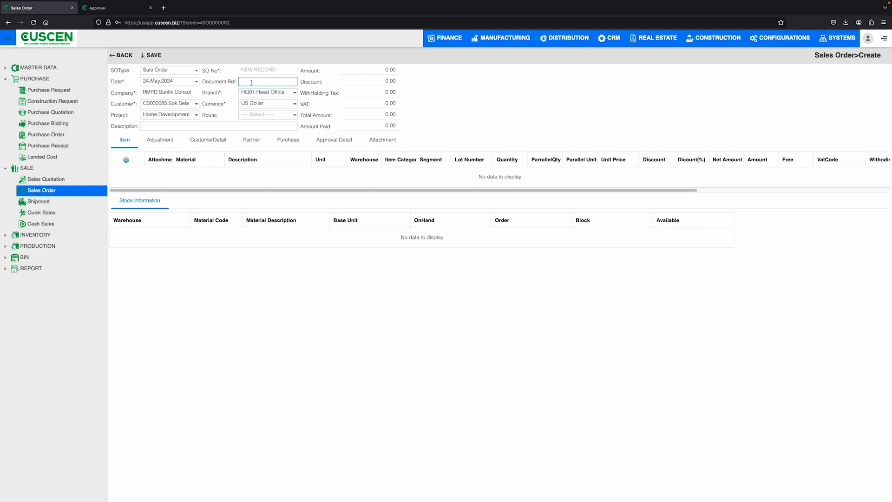
type("909")
key("BackSpace")
key("BackSpace")
type("000")
Set the sales order's currency to US Dollar and its route to PP=>SR.
left_click(298, 95)
left_click(298, 105)
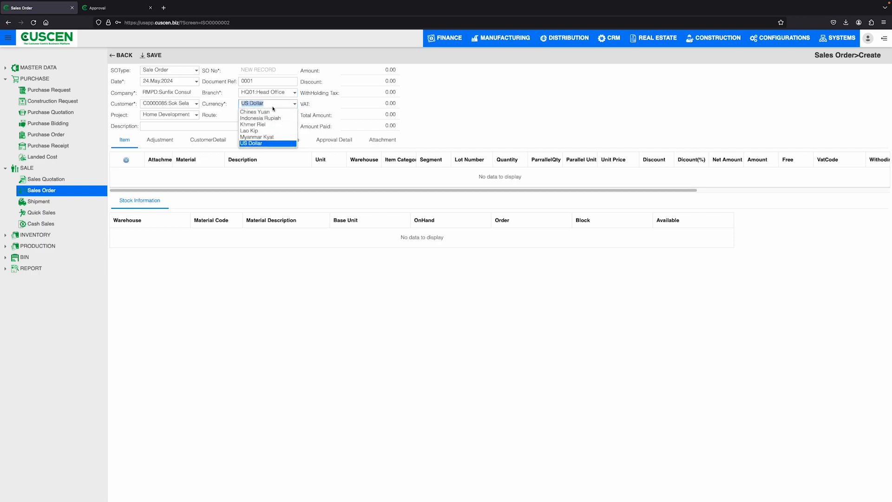
left_click(268, 143)
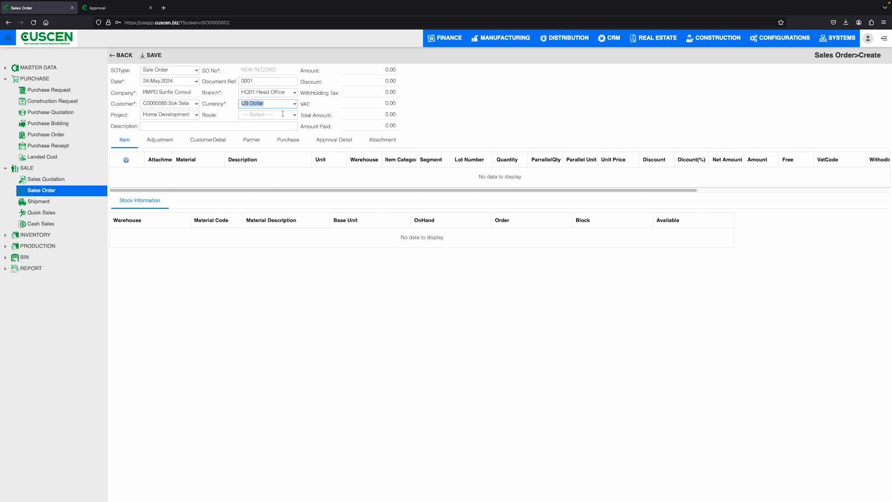
left_click(290, 118)
left_click(306, 136)
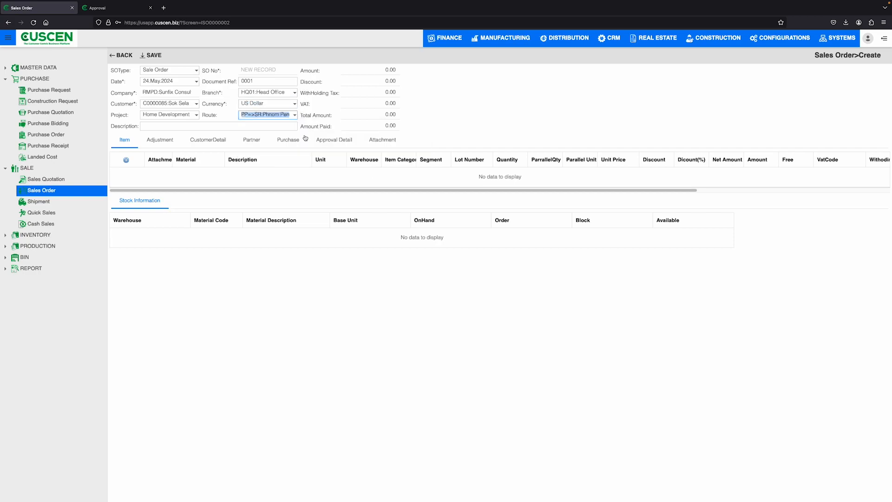
left_click(365, 75)
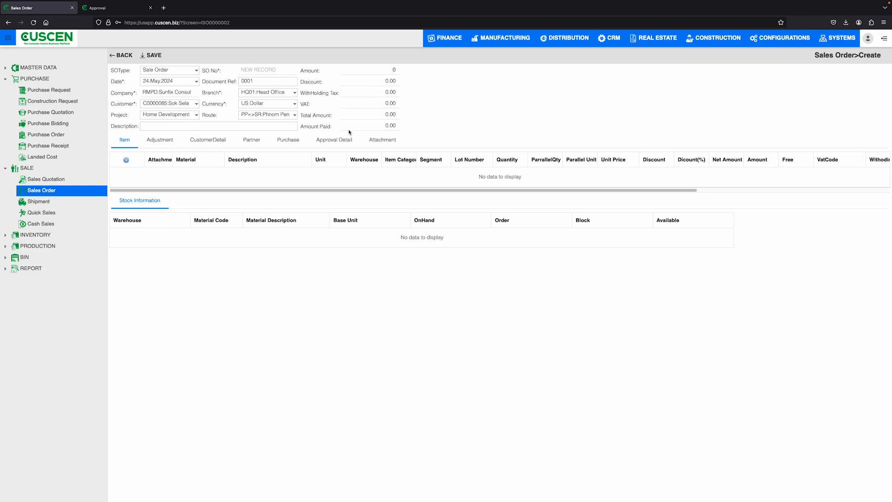
Start an item row on the sales order with material 00001, the AMP/COMMSCOPE Cat 6 10 ft patch cord.
left_click(126, 160)
left_click(220, 173)
left_click(227, 194)
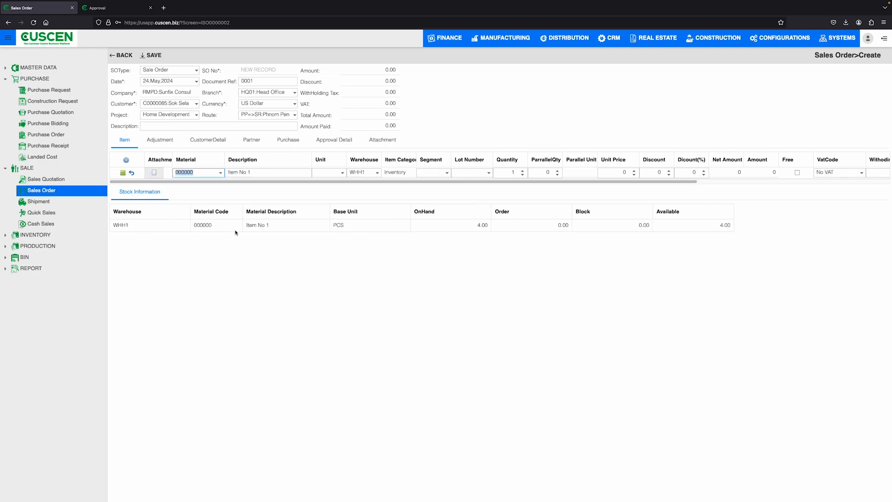
left_click(220, 173)
left_click(258, 211)
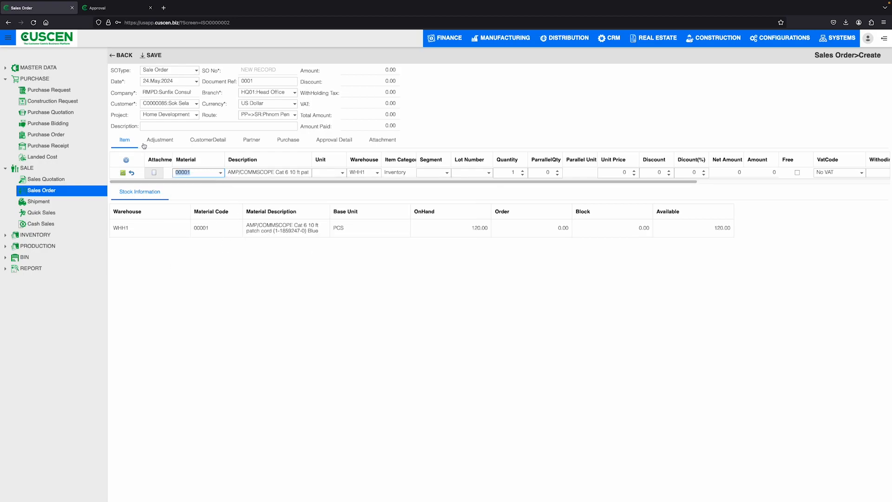
Review the order's retention and discount adjustments and its customer details, including the payment method choices.
left_click(168, 142)
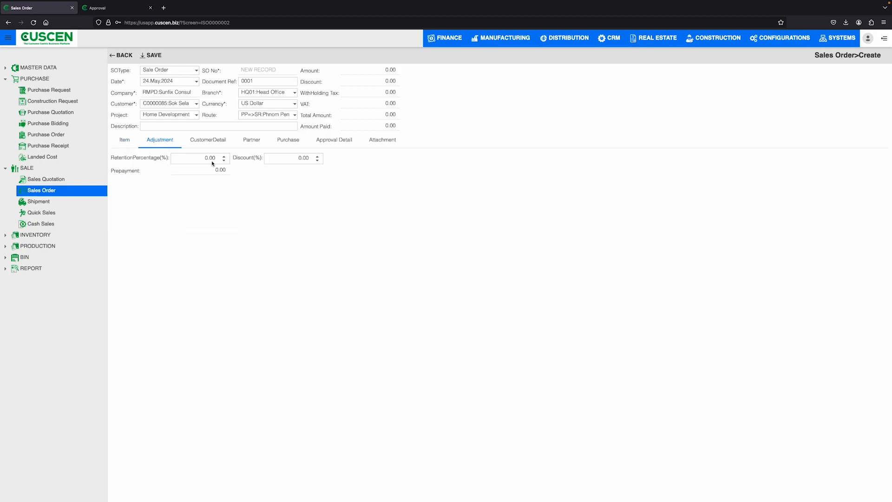
left_click(225, 156)
left_click(318, 156)
left_click(205, 141)
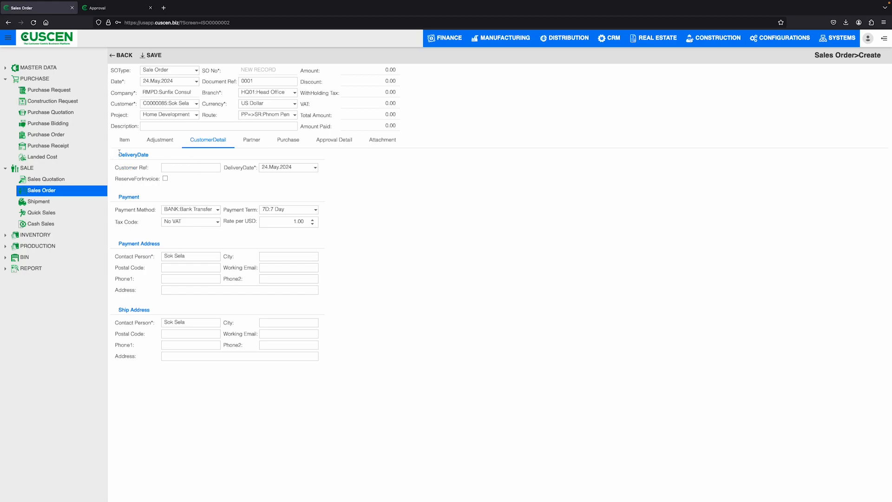
left_click(218, 209)
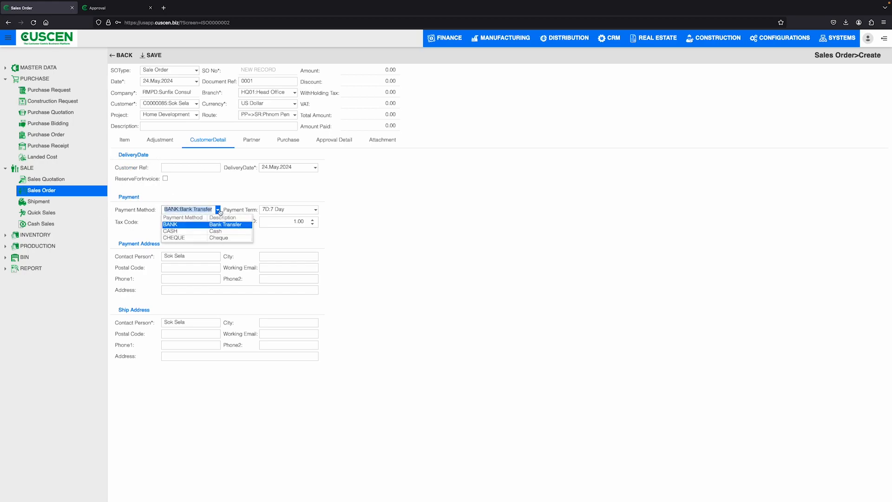
left_click(339, 222)
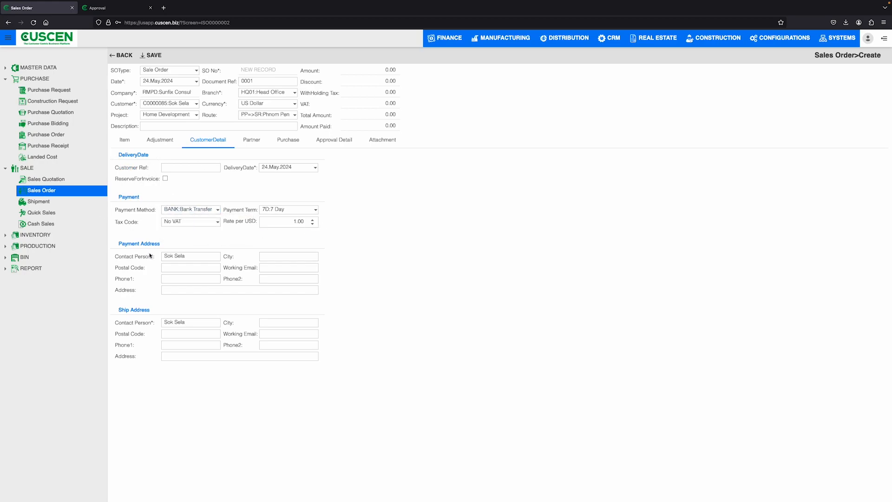
Set the order's purchase type to General HQ, choose a goods vendor and view the purchase order reference choices.
left_click(288, 140)
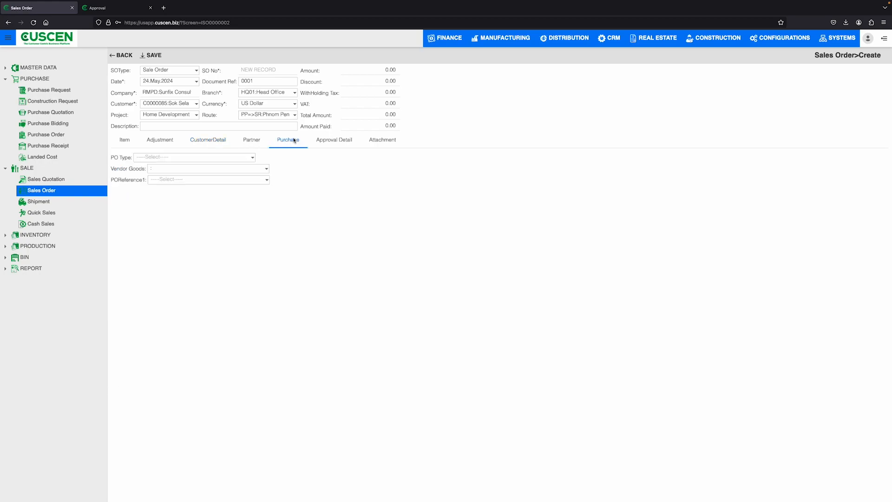
left_click(266, 158)
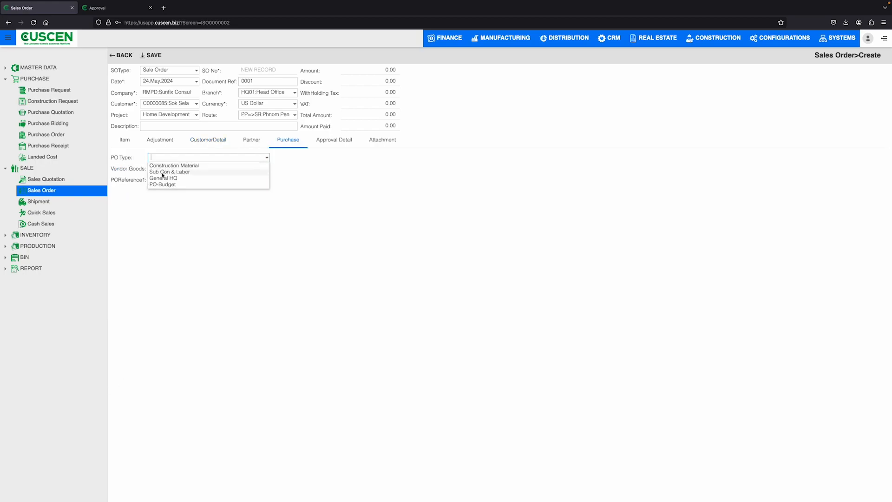
left_click(167, 178)
left_click(266, 170)
left_click(247, 195)
left_click(266, 180)
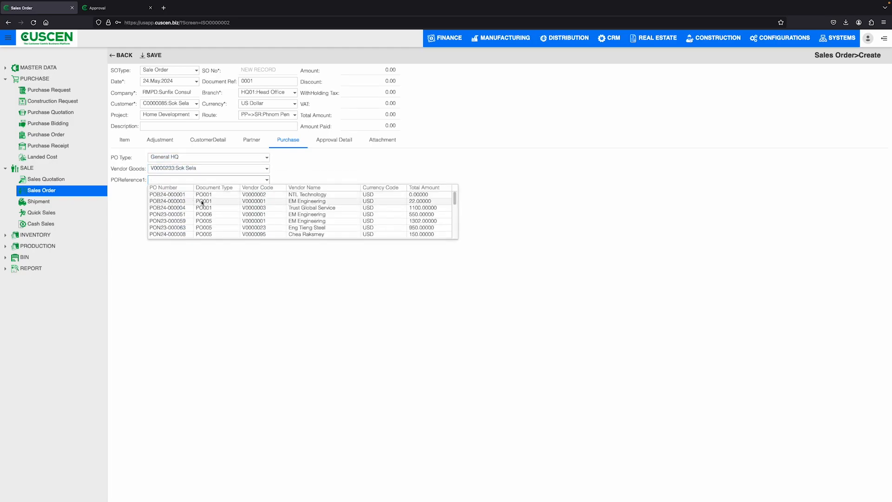
Start blank approver and attachment rows for the sales order and leave the form without saving.
left_click(333, 141)
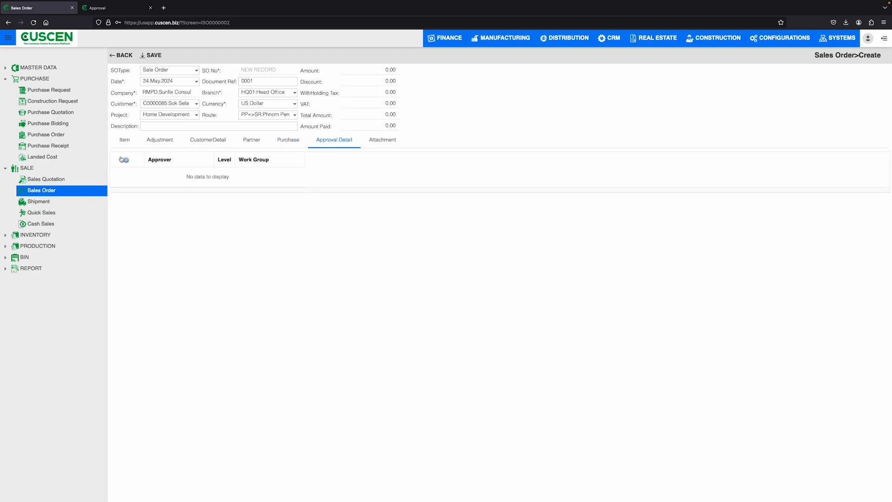
left_click(124, 160)
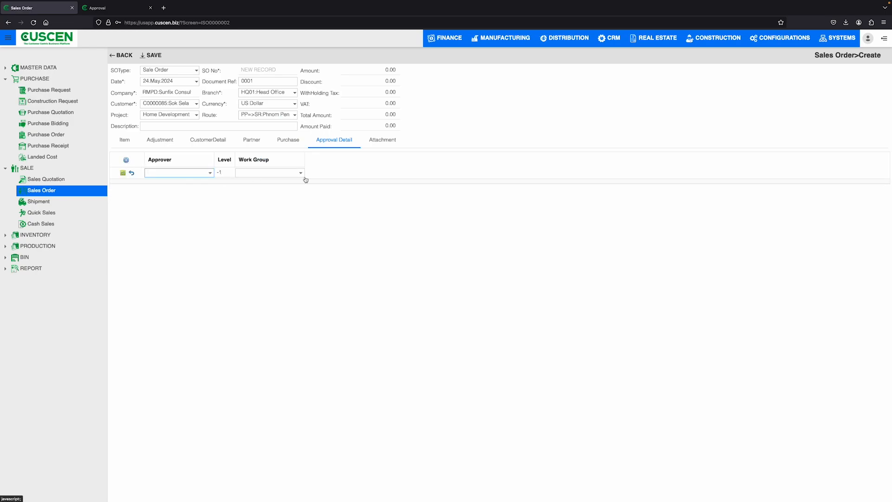
left_click(386, 140)
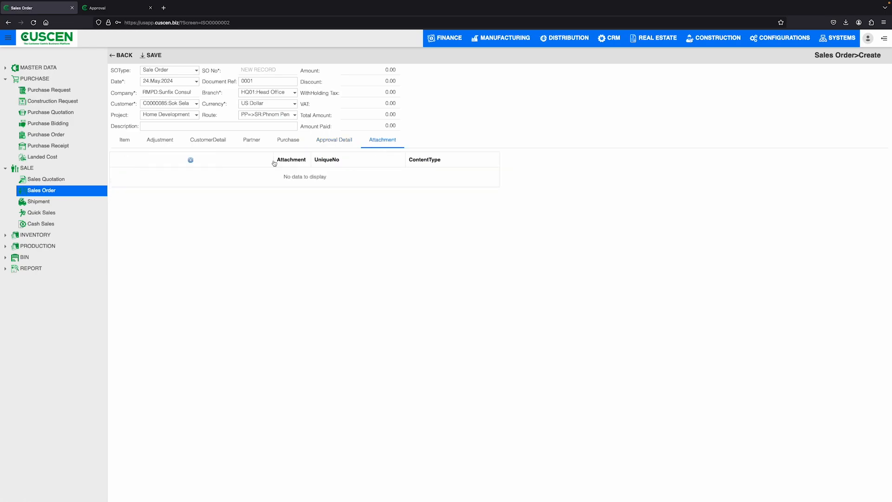
left_click(189, 161)
left_click(124, 28)
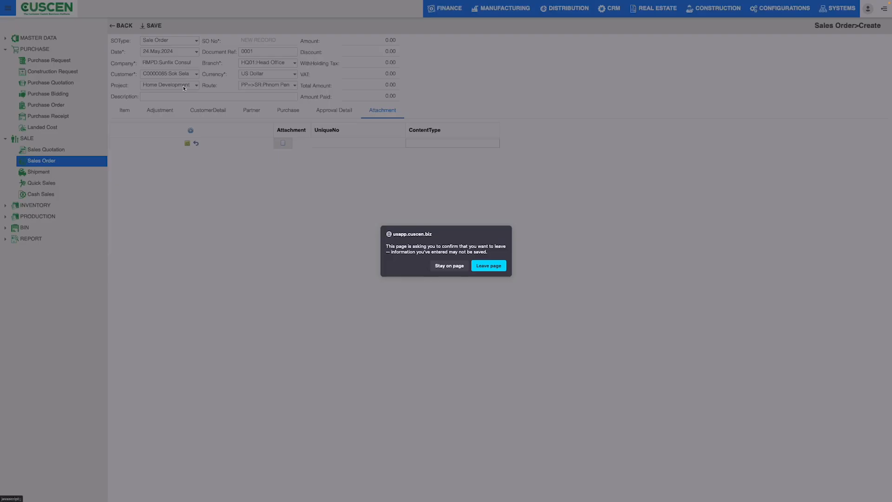
left_click(488, 265)
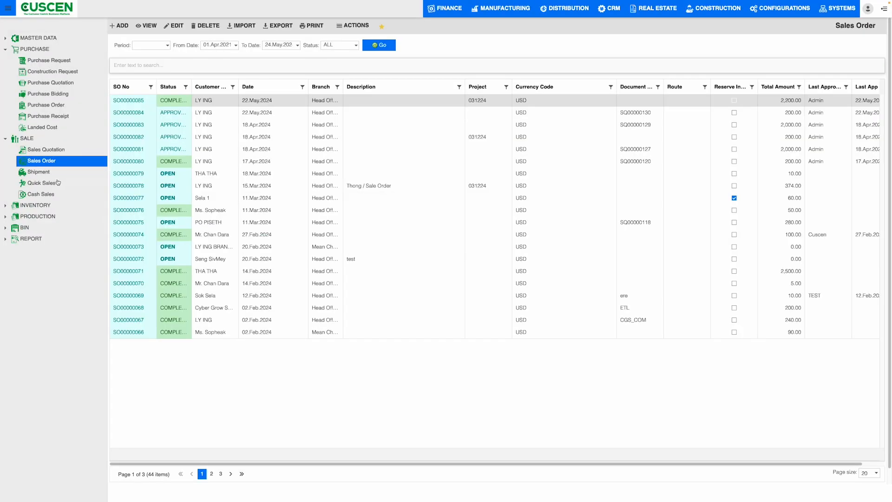
Open the shipments and list those of all statuses from 01.Apr.2021.
left_click(46, 174)
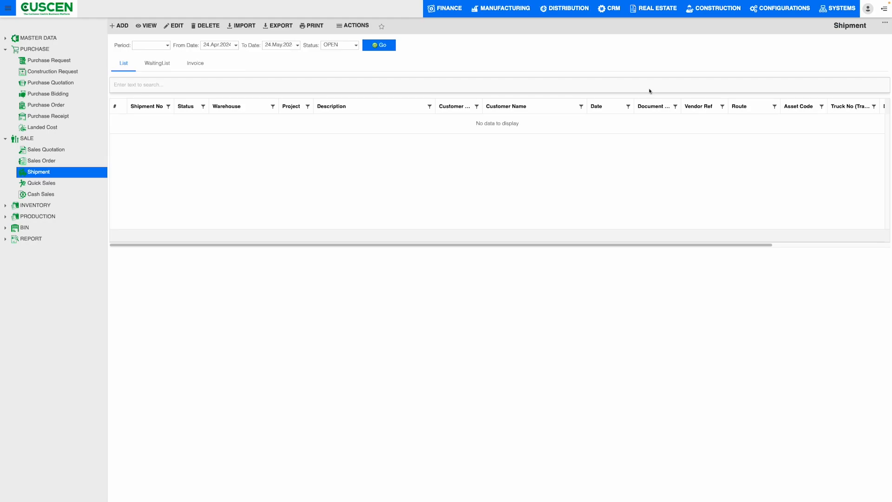
left_click(236, 45)
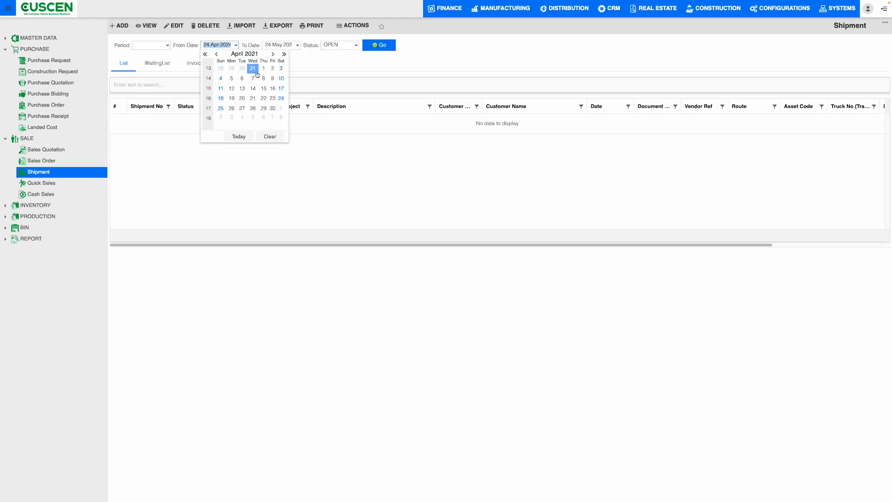
left_click(251, 69)
left_click(339, 47)
left_click(339, 71)
left_click(379, 46)
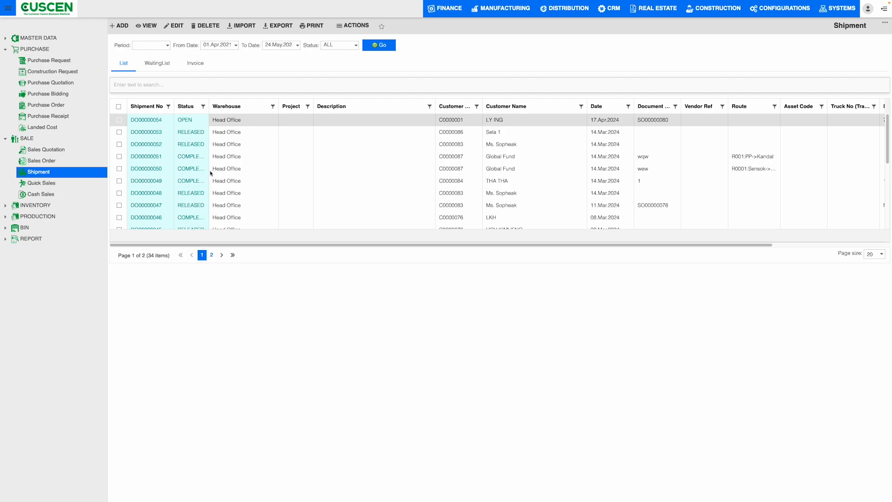
Look through the shipment list and widen its Customer Code and Route columns.
scroll(210, 173, "down", 5)
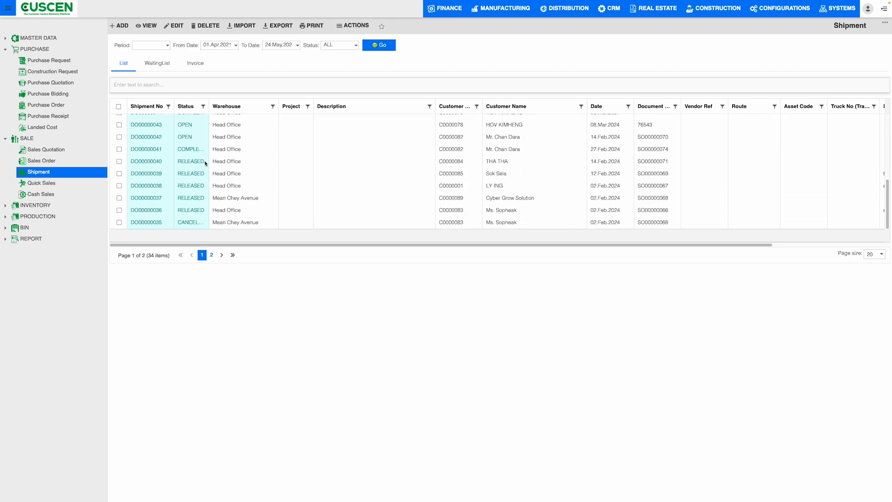
scroll(207, 170, "up", 5)
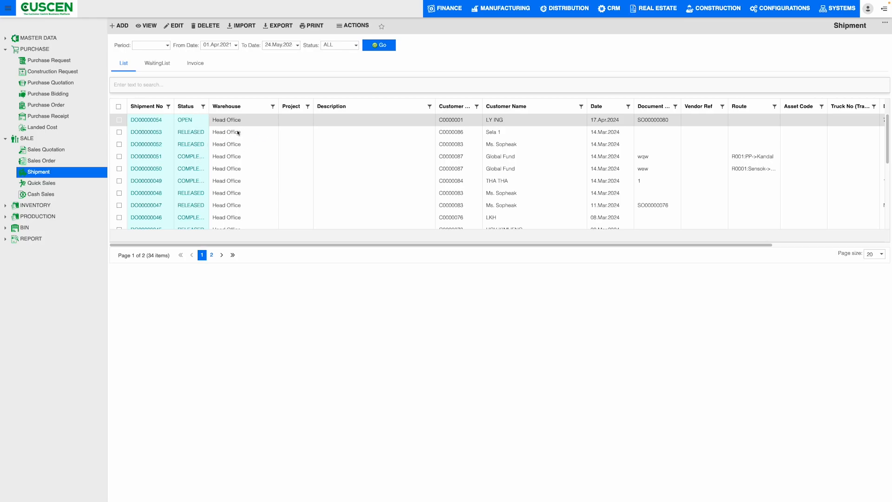
left_click_drag(483, 105, 504, 106)
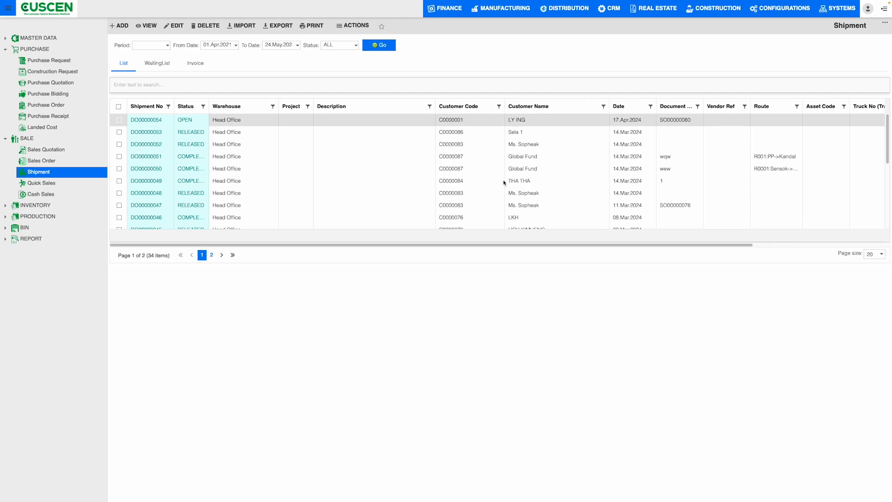
left_click_drag(541, 245, 590, 248)
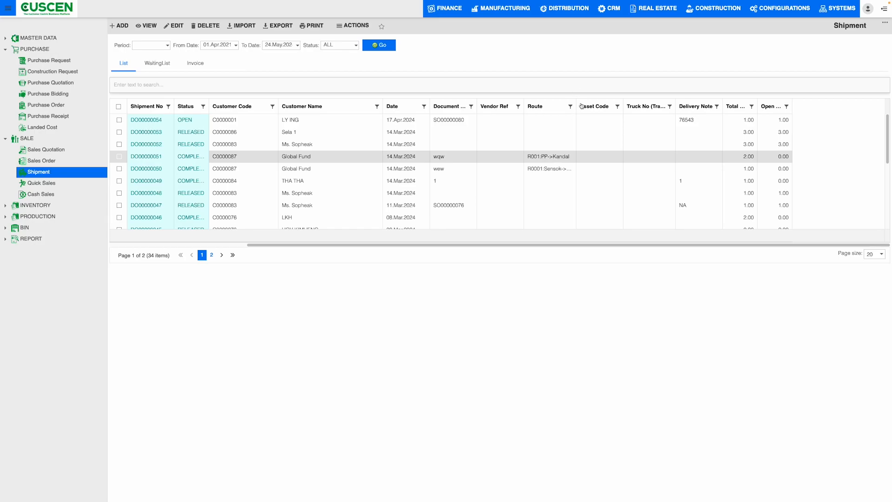
left_click_drag(577, 106, 601, 103)
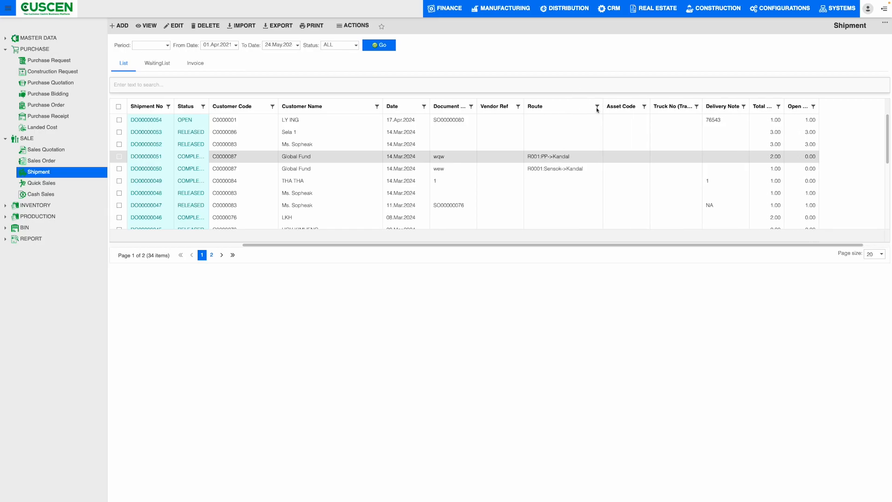
scroll(456, 240, "left", 5)
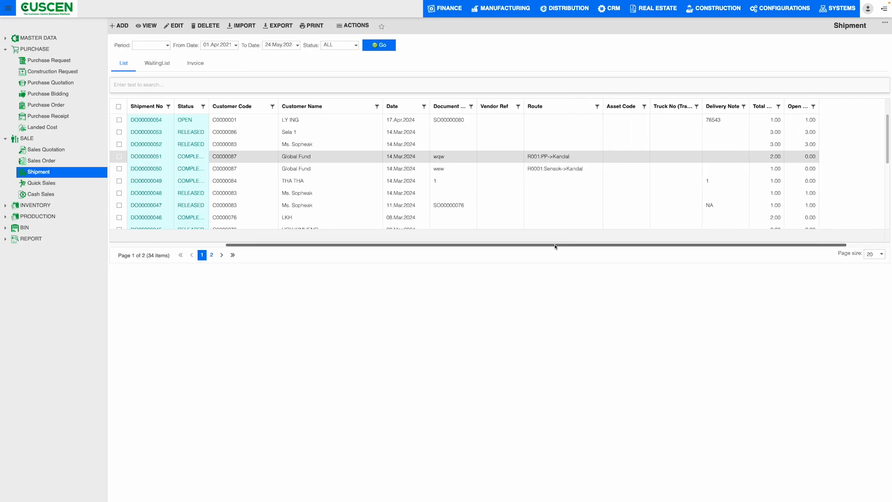
Open the quick sales, list those of all statuses from 01.Apr.2021 and widen the Status column.
left_click(36, 186)
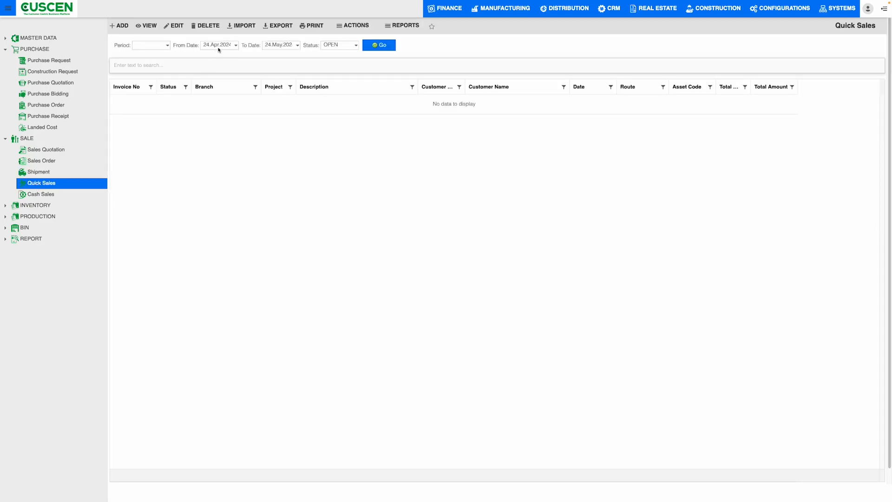
left_click(216, 47)
left_click(205, 55)
left_click(205, 55)
left_click(205, 55)
left_click(263, 68)
left_click(355, 46)
left_click(331, 66)
left_click(377, 45)
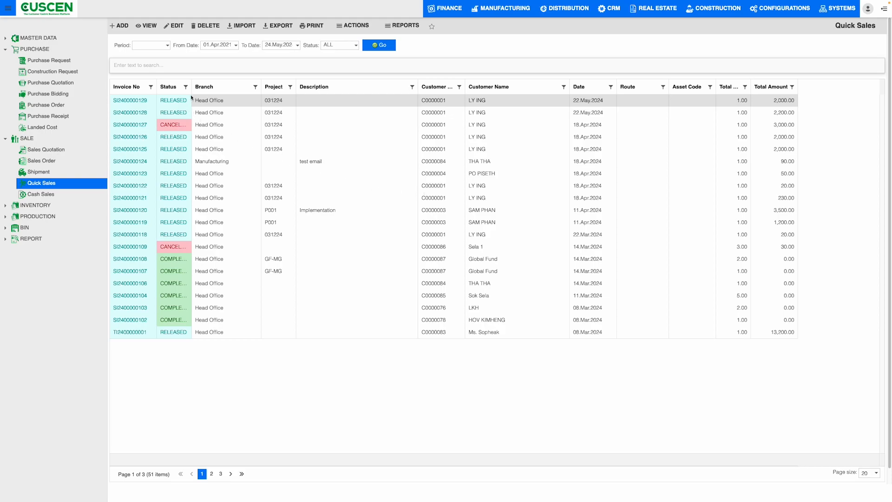
left_click(179, 246)
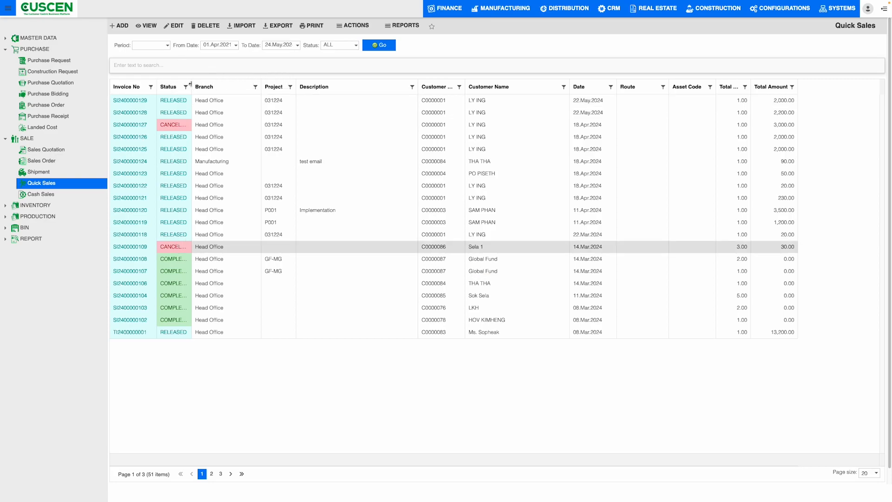
left_click_drag(191, 85, 221, 82)
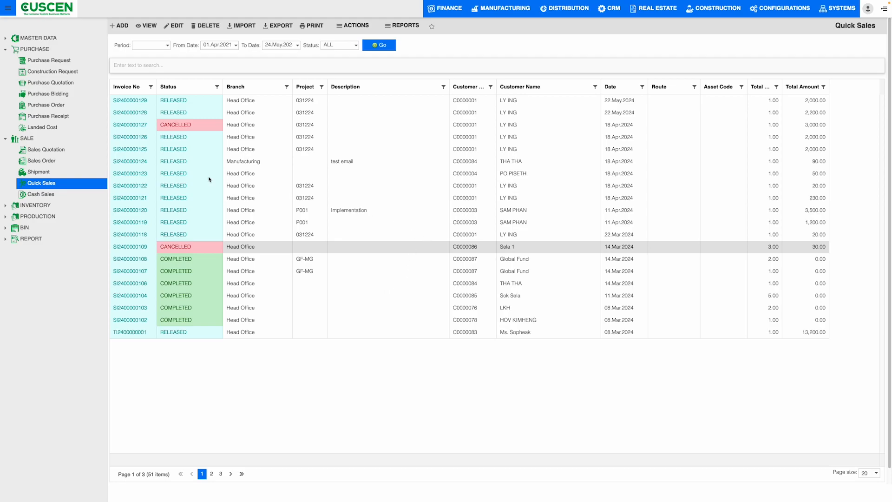
View the quick sales' document action and report choices, and look over a blank quick sale form without saving it.
left_click(335, 28)
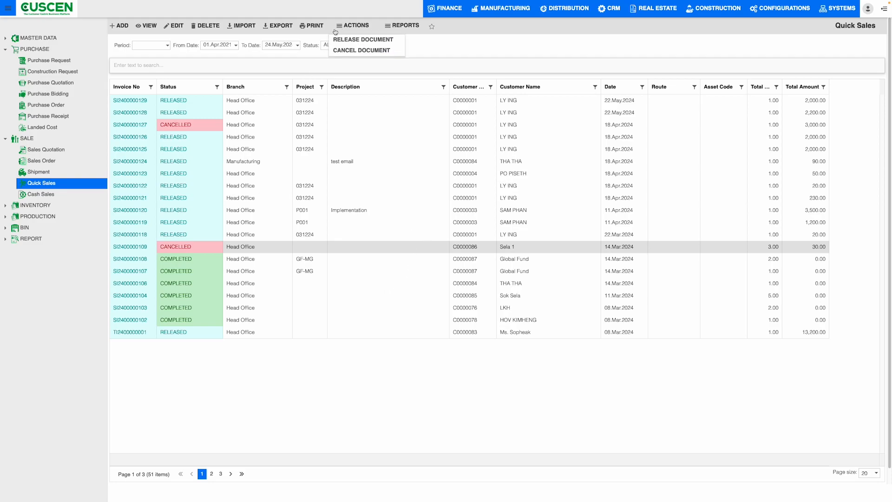
left_click(392, 27)
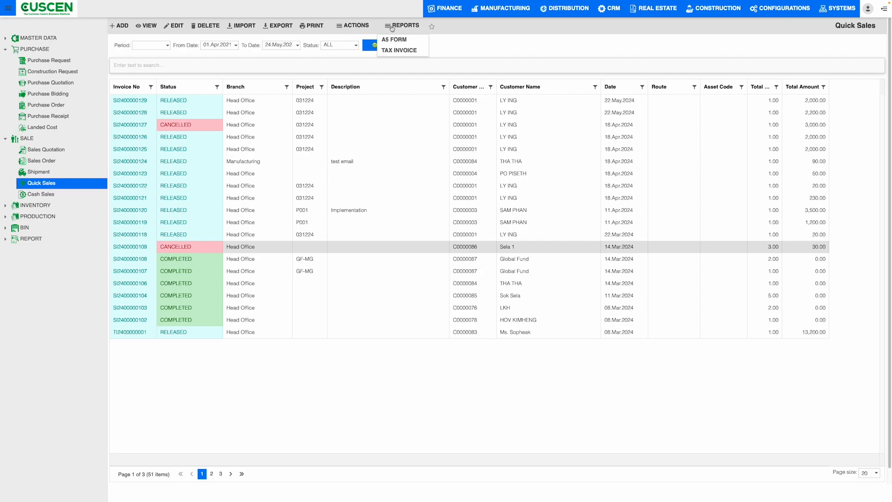
left_click(410, 50)
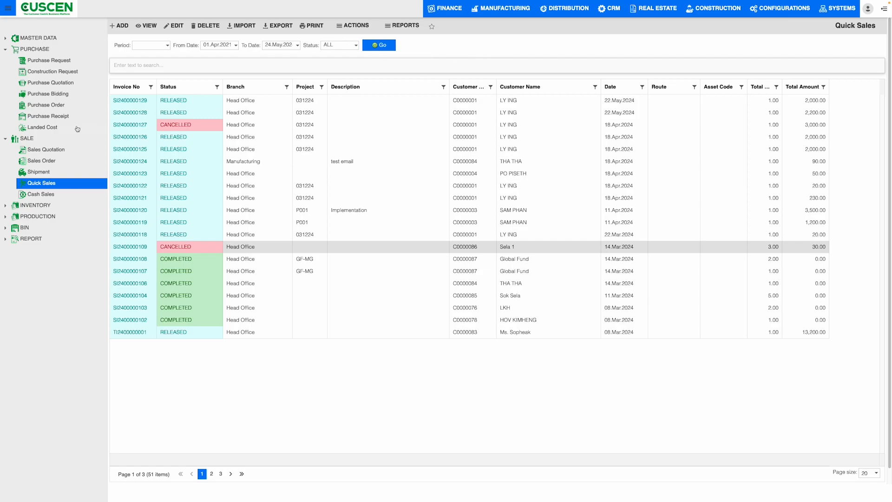
left_click(119, 27)
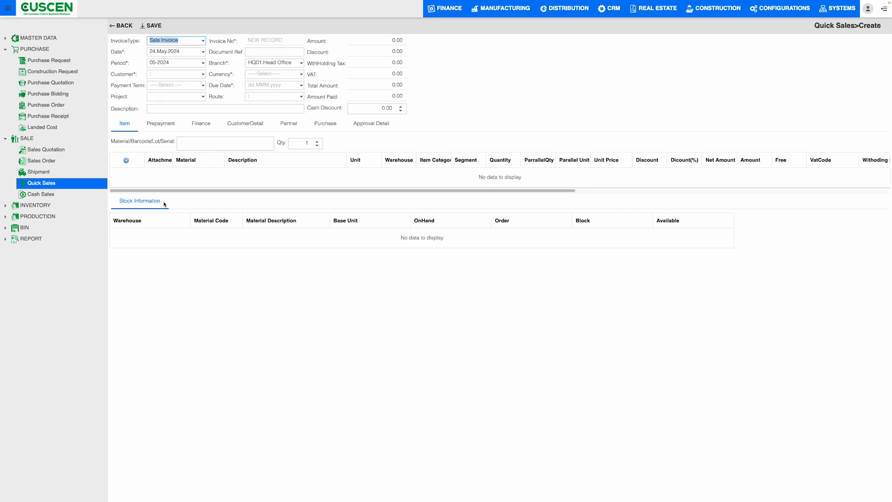
left_click(125, 27)
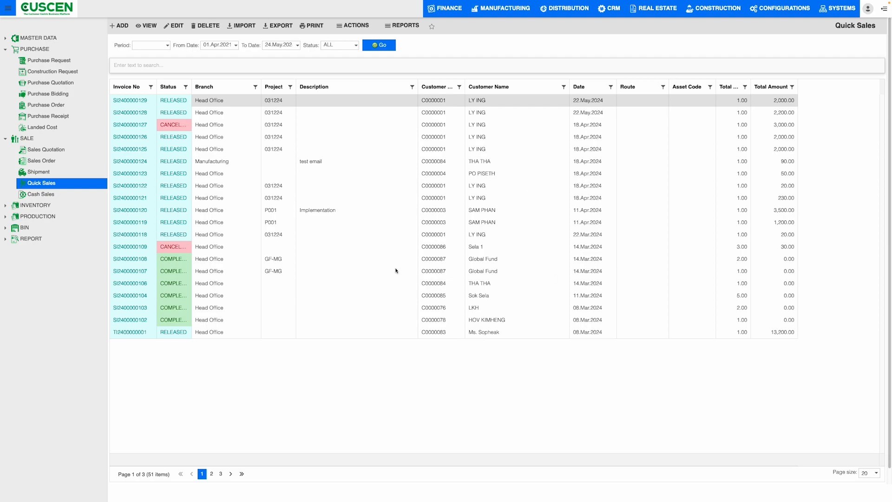
Open the cash sales and list those of all statuses from 01.Apr.2020.
left_click(39, 195)
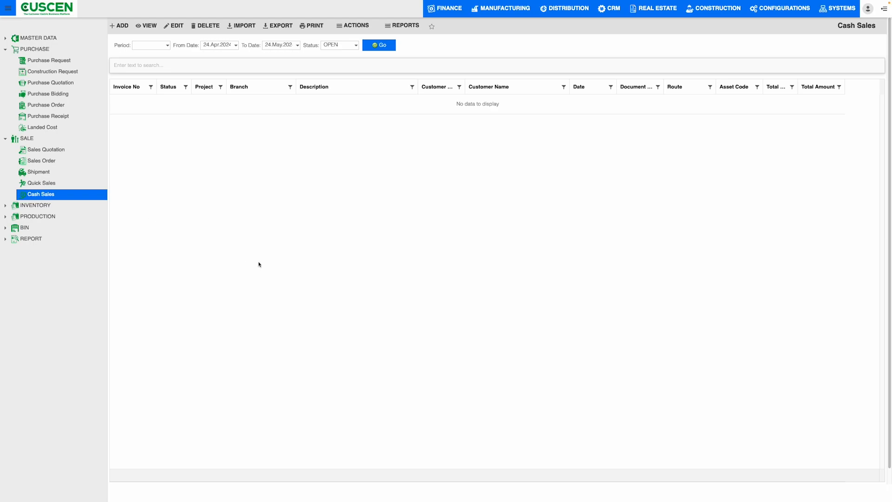
left_click(235, 45)
left_click(208, 54)
left_click(207, 54)
left_click(208, 54)
left_click(207, 54)
left_click(253, 68)
left_click(340, 45)
left_click(341, 66)
left_click(372, 48)
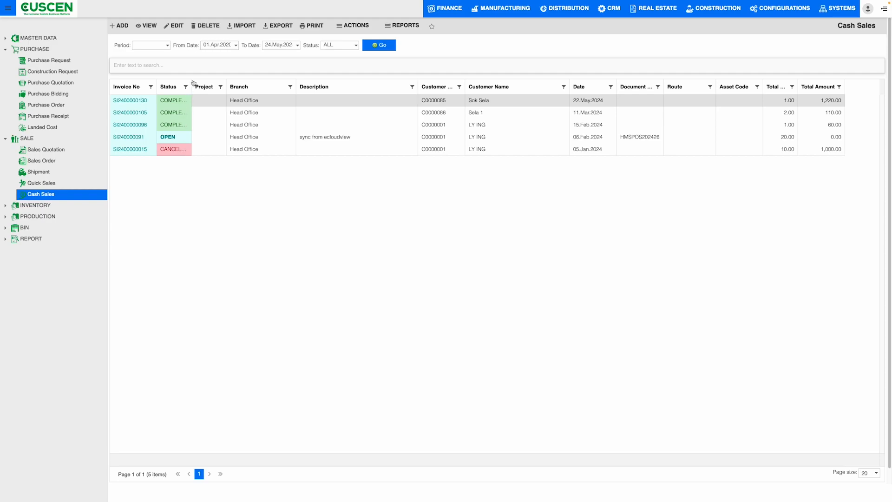
Widen the cash sales list's Status and Branch columns and view the available period choices.
left_click_drag(192, 83, 209, 82)
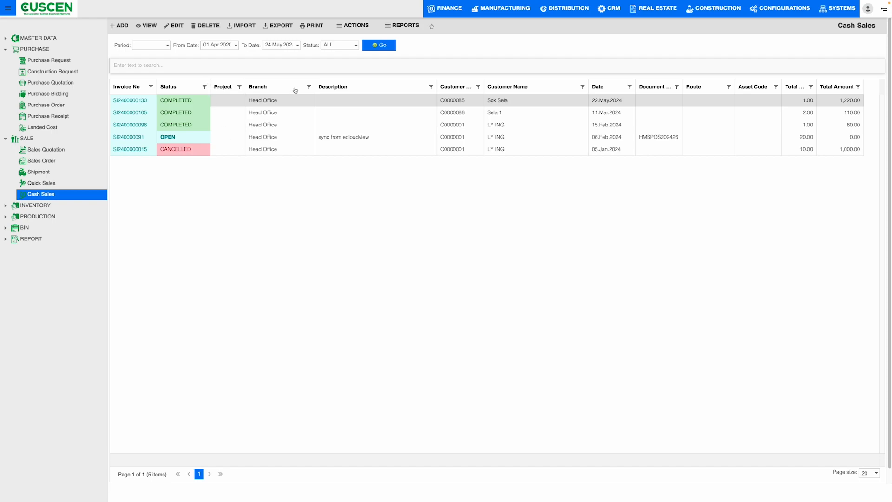
left_click_drag(315, 83, 332, 82)
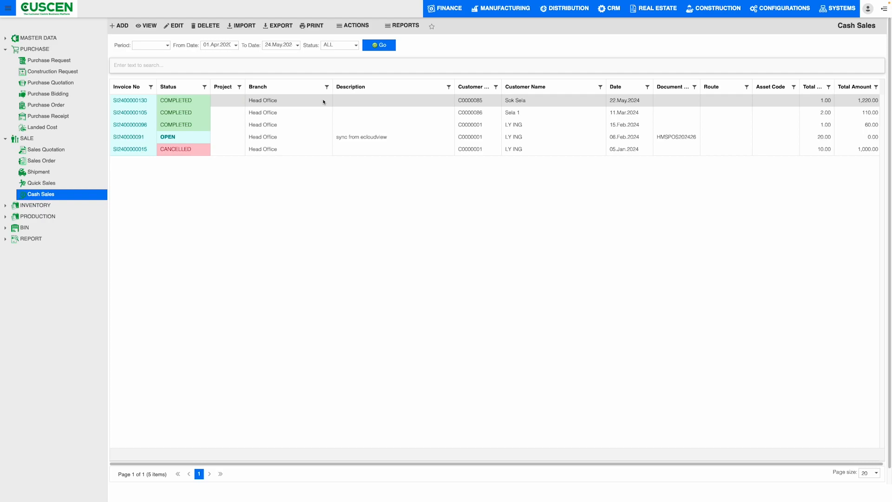
left_click(166, 45)
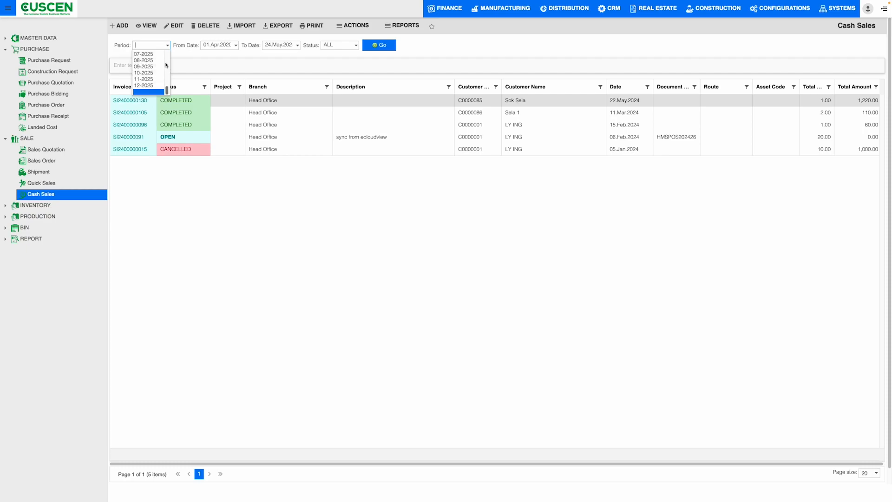
left_click(247, 65)
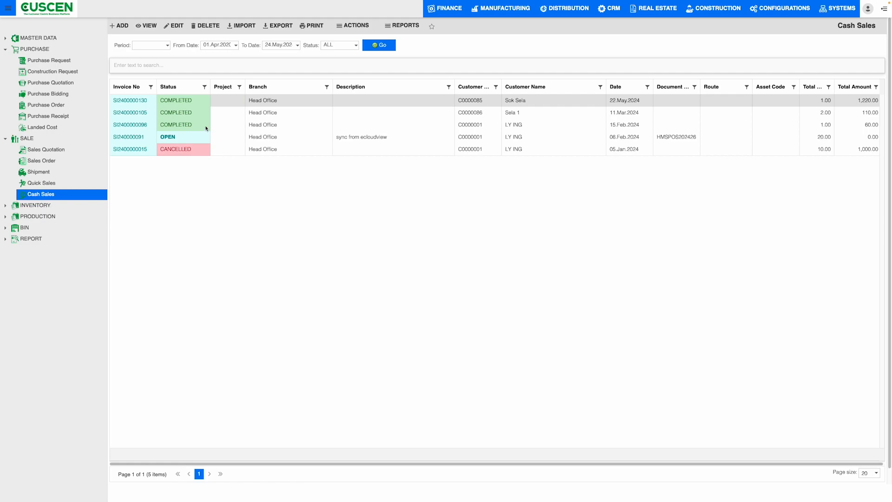
Start a new cash sale, select a customer and view the invoice type, period and project choices.
left_click(123, 26)
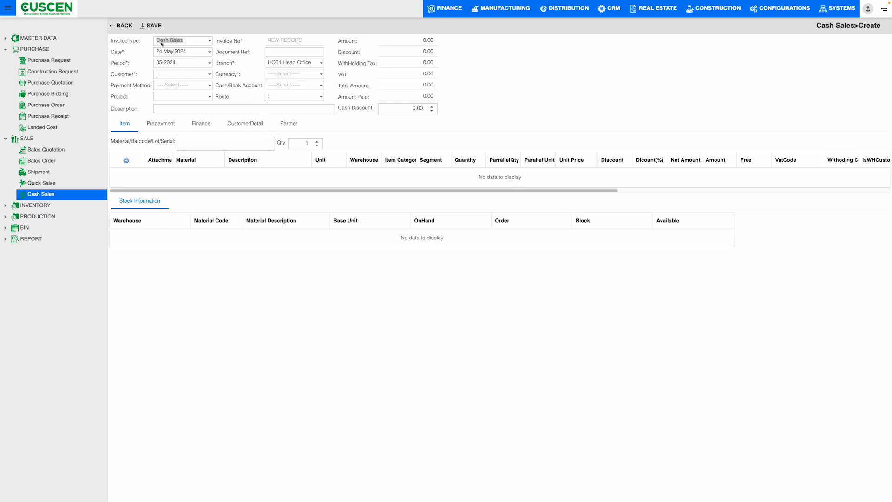
left_click(210, 42)
left_click(211, 43)
left_click(210, 63)
left_click(209, 70)
left_click(209, 76)
left_click(208, 87)
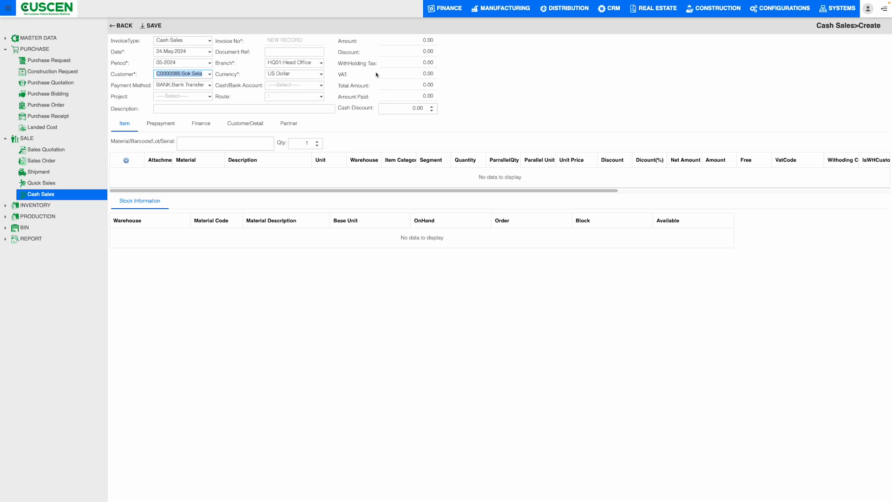
left_click(203, 97)
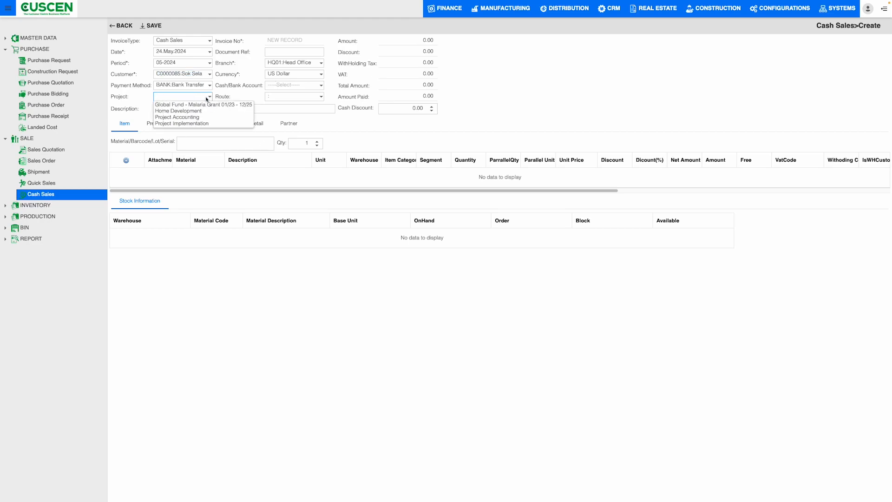
left_click(208, 98)
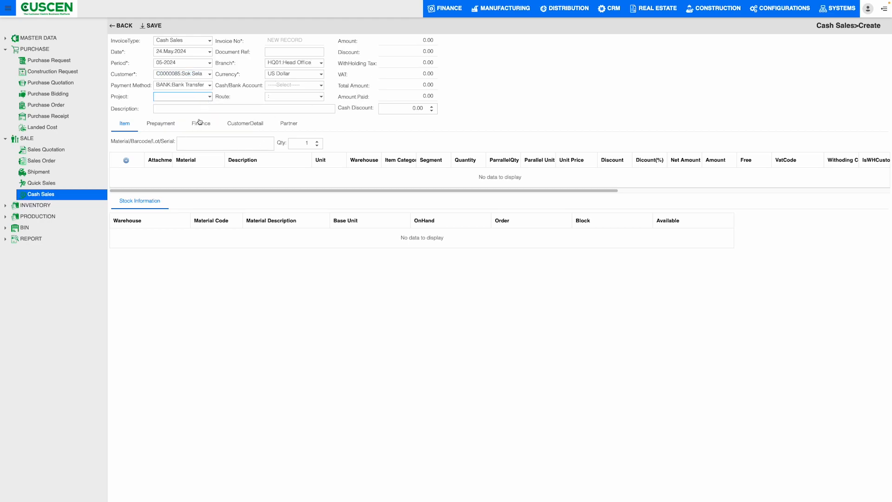
left_click(179, 107)
Add an item row with material 000000 to the cash sale and leave the form without saving.
left_click(126, 160)
left_click(220, 173)
left_click(281, 190)
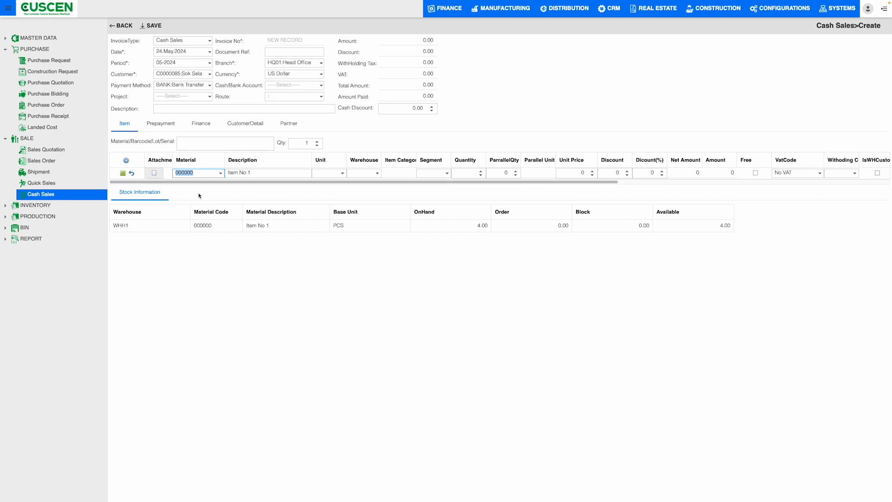
left_click(134, 28)
left_click(497, 268)
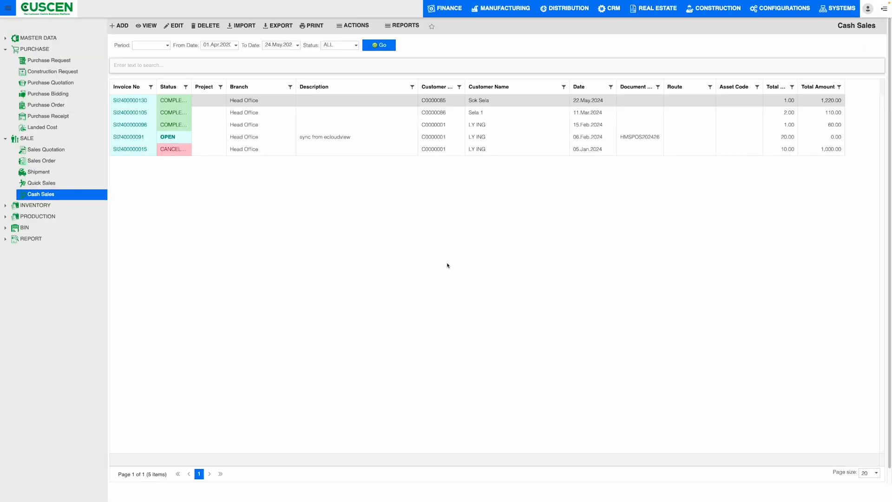